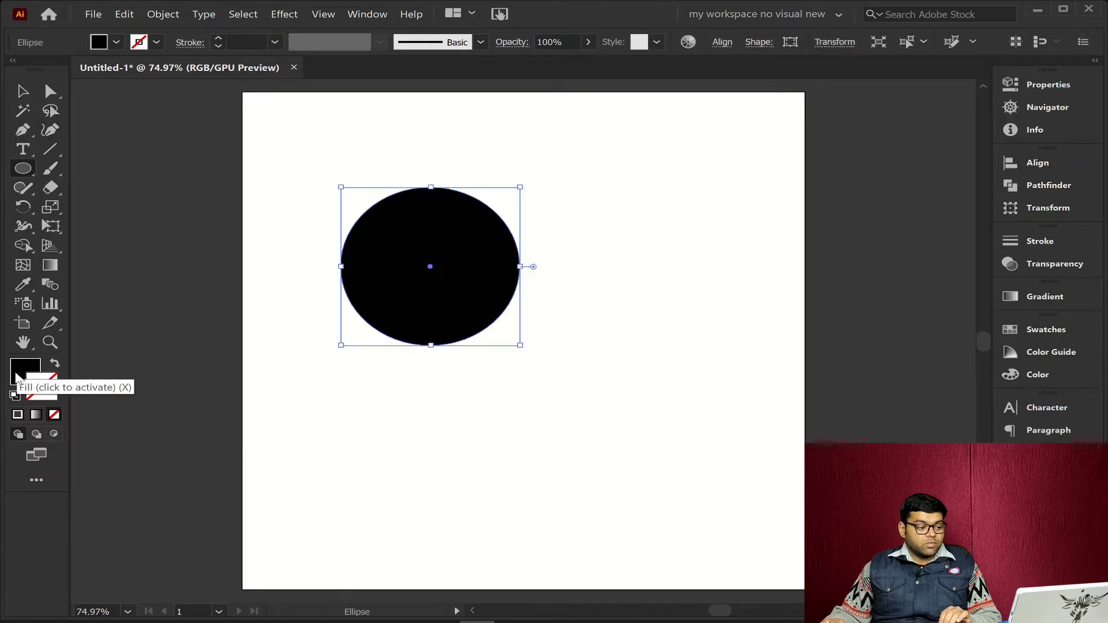
Duplicate the black ellipse horizontally so that the copy overlaps the right half of the original
click(40, 397)
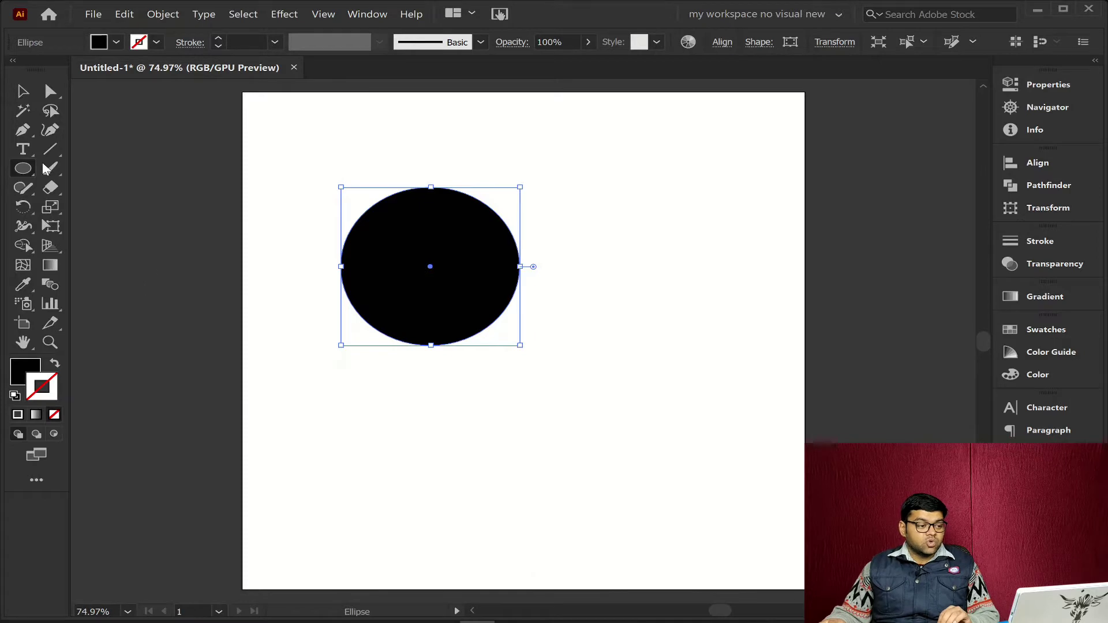
click(23, 91)
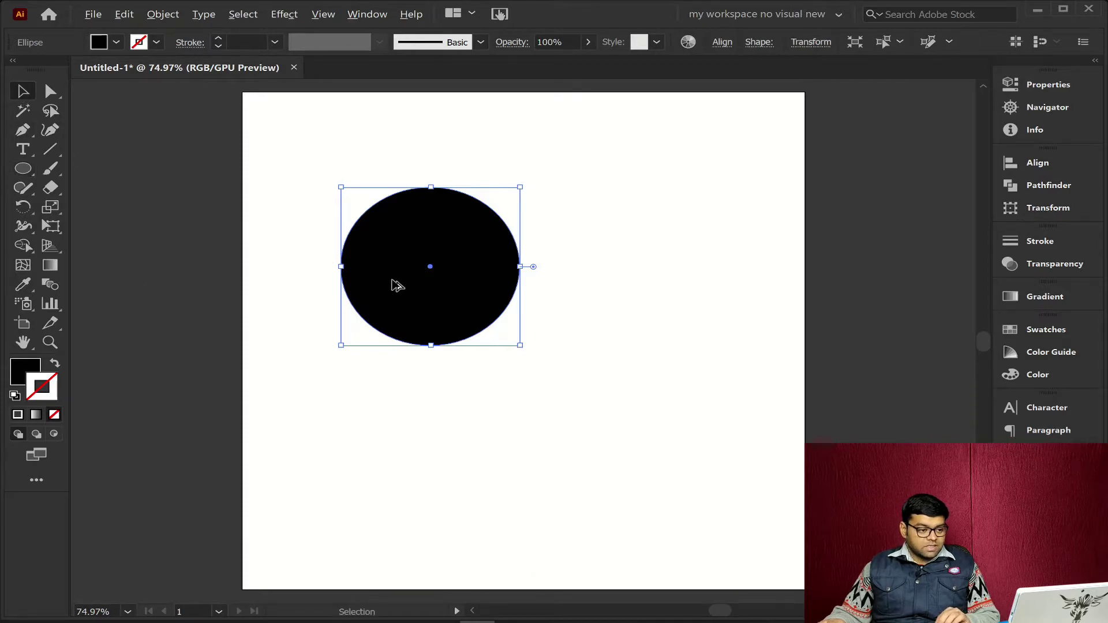
drag(404, 288, 487, 290)
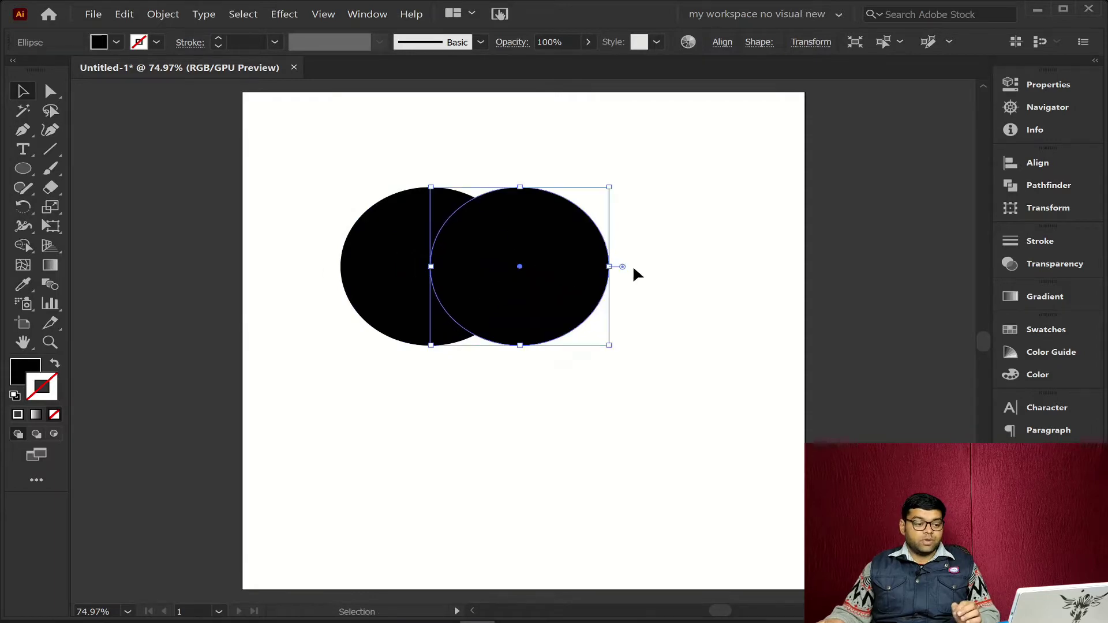
click(671, 263)
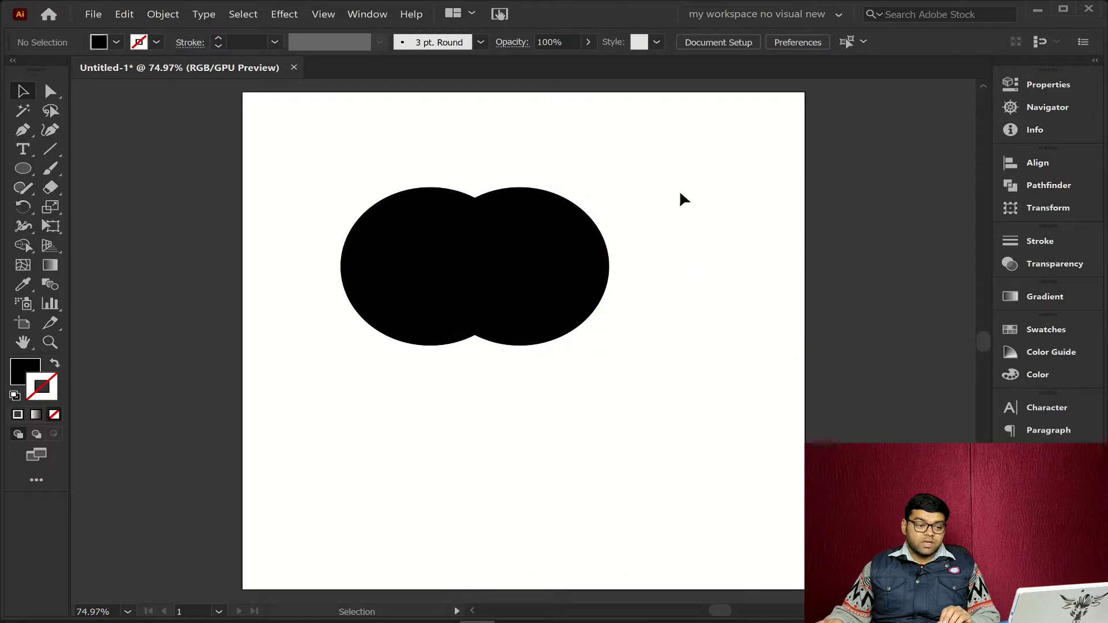
Select both ellipses with the Shape Builder tool and examine their overlap region and the upper point where the outlines cross
drag(651, 228, 298, 401)
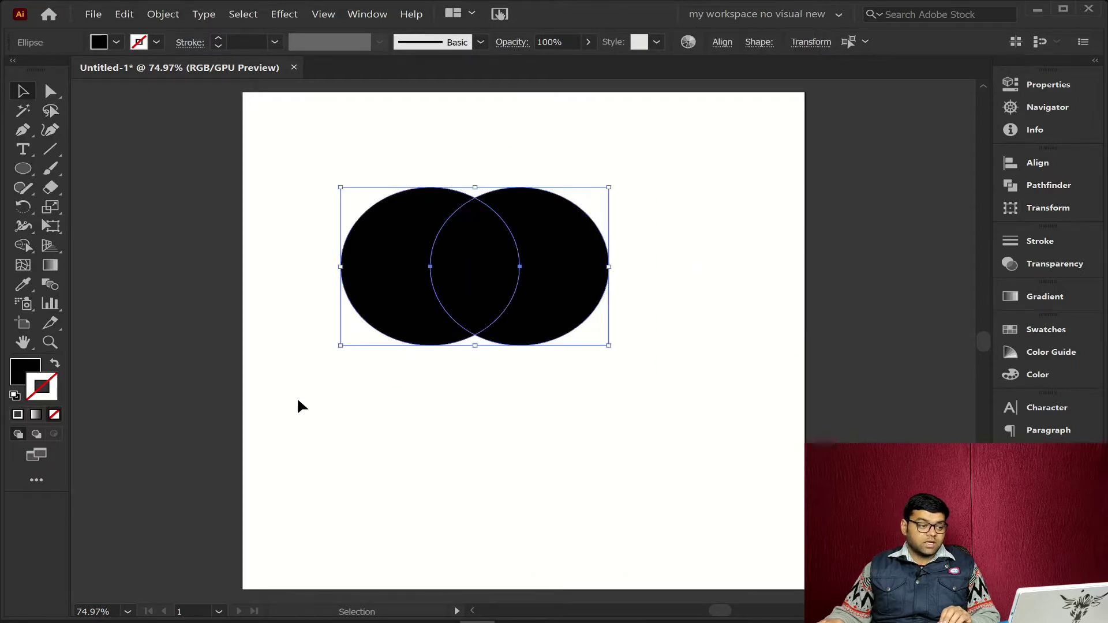
click(23, 245)
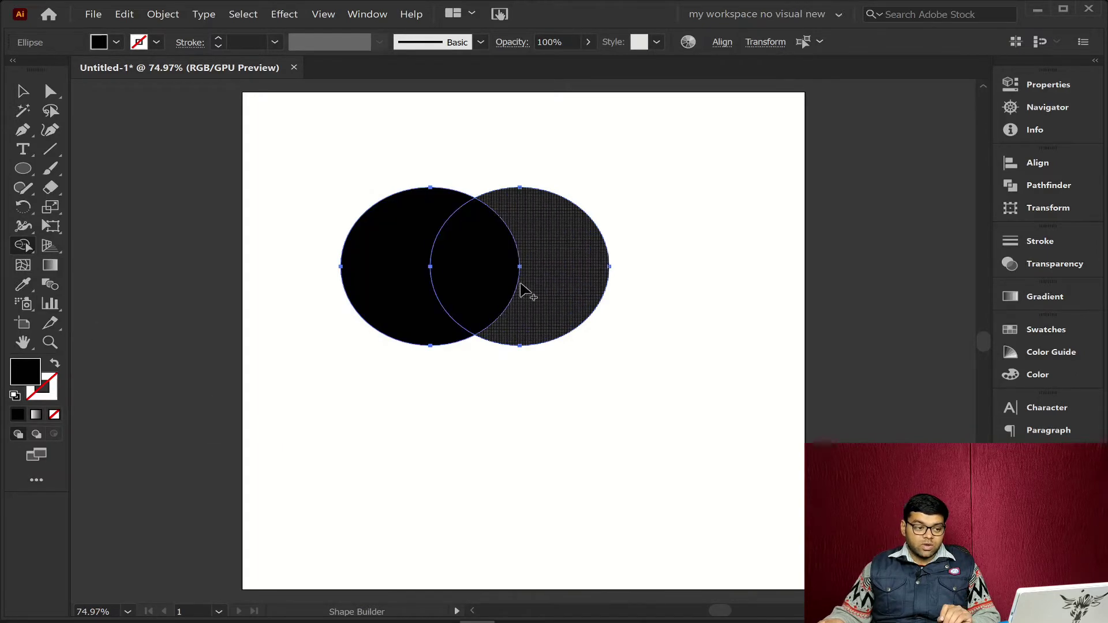
drag(484, 245, 678, 290)
drag(609, 277, 668, 334)
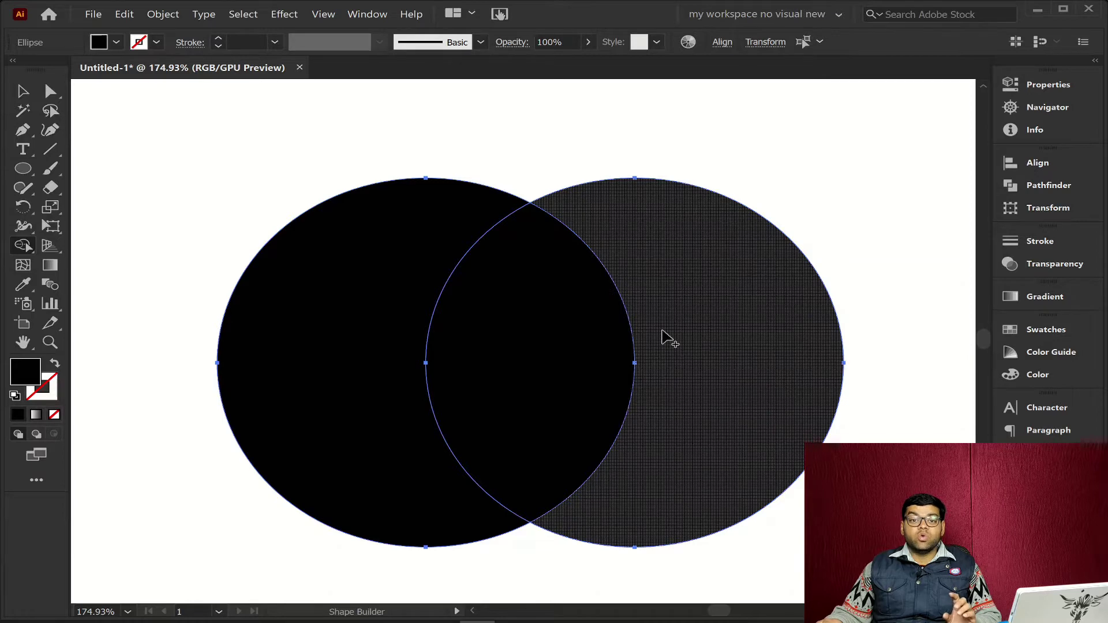
key(ctrl+space)
drag(544, 186, 792, 198)
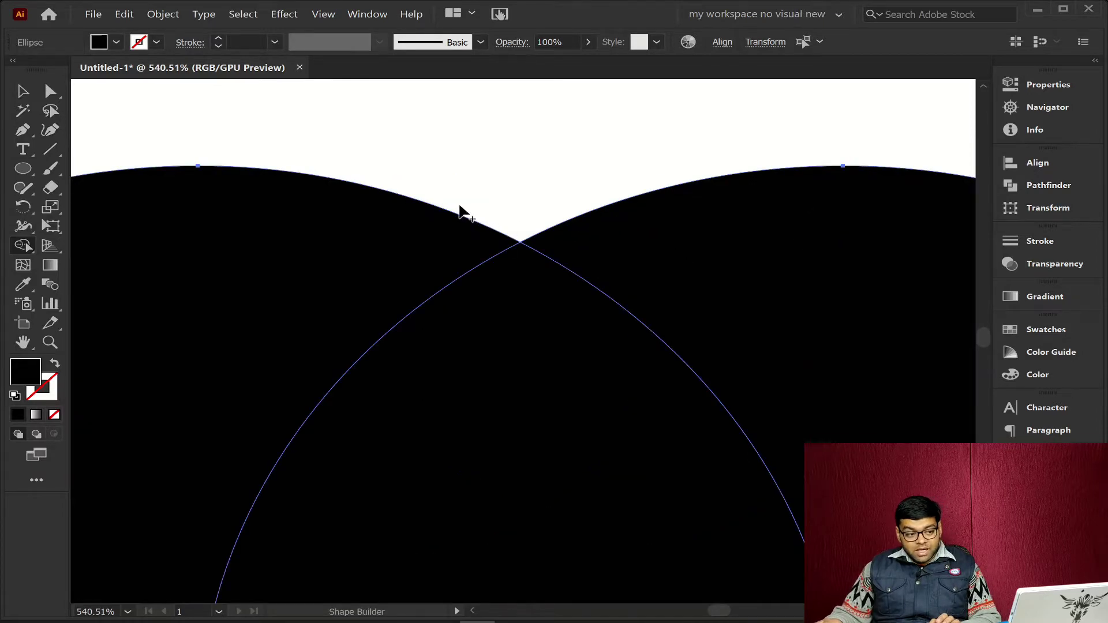
mouse_move(549, 250)
mouse_down()
mouse_move(649, 364)
mouse_move(614, 421)
mouse_up()
key(ctrl+alt+space)
ctrl+alt+click(614, 421)
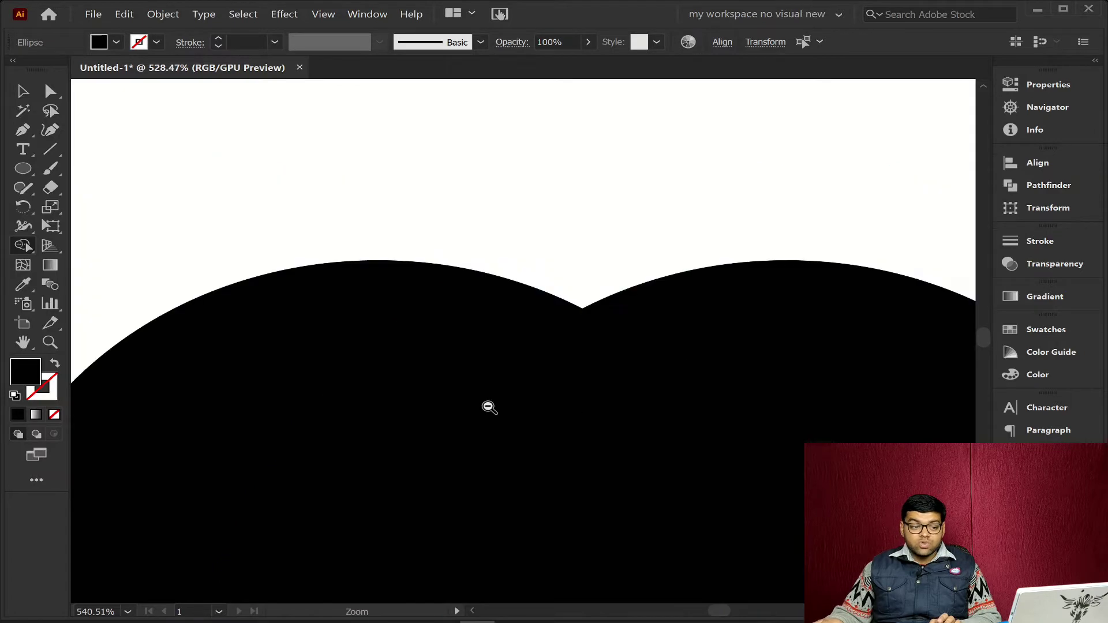
ctrl+alt+click(489, 407)
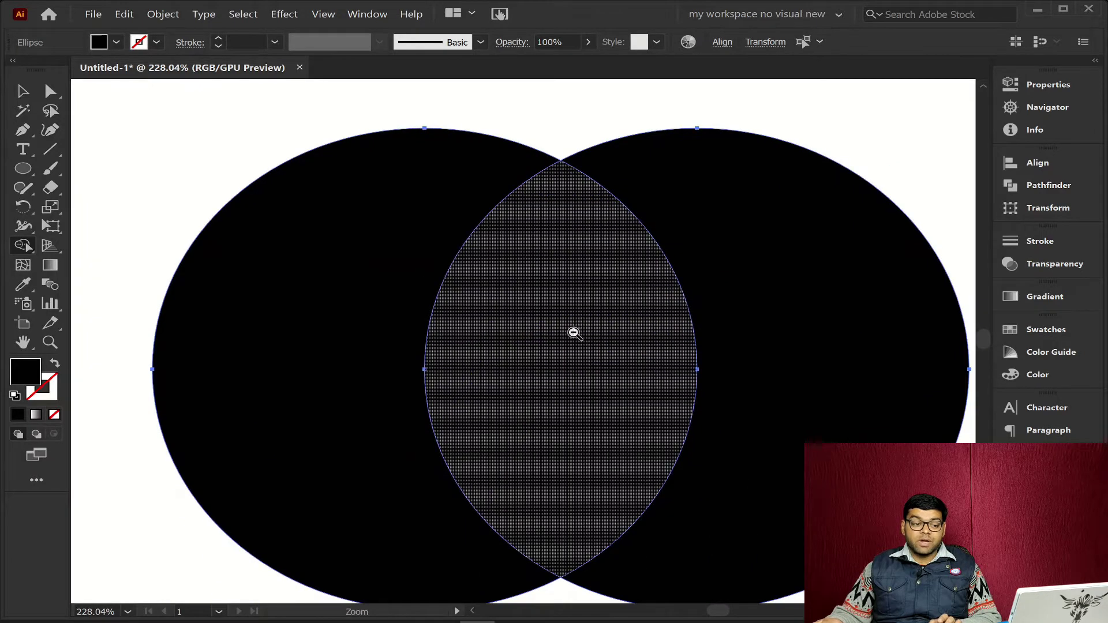
ctrl+alt+click(573, 333)
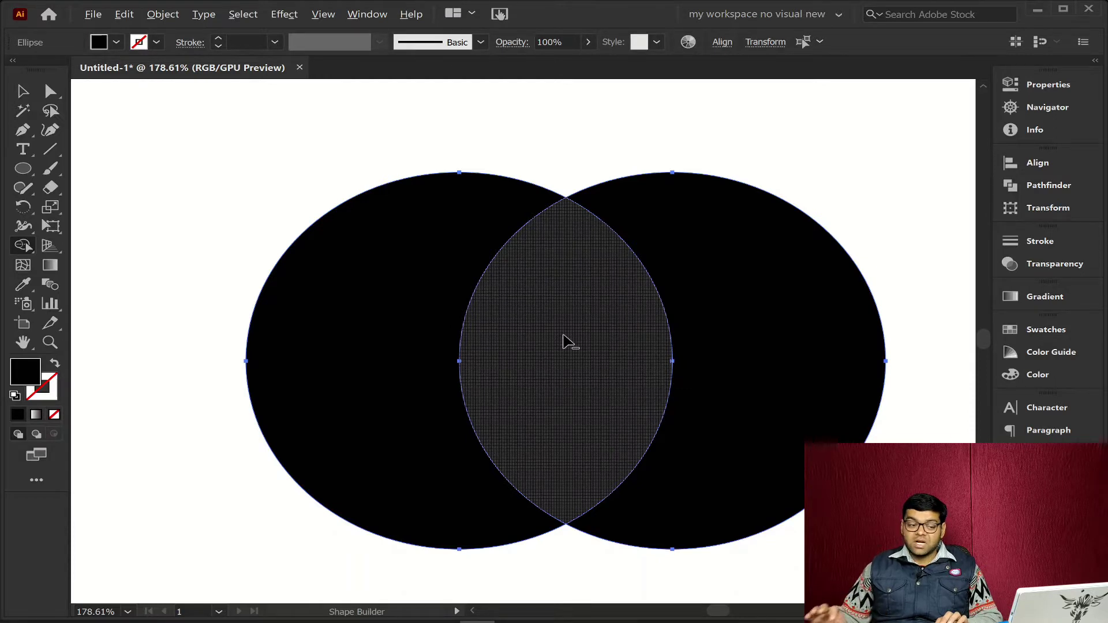
Try to remove the lens-shaped overlap between the two ellipses with the Shape Builder tool
alt+click(564, 341)
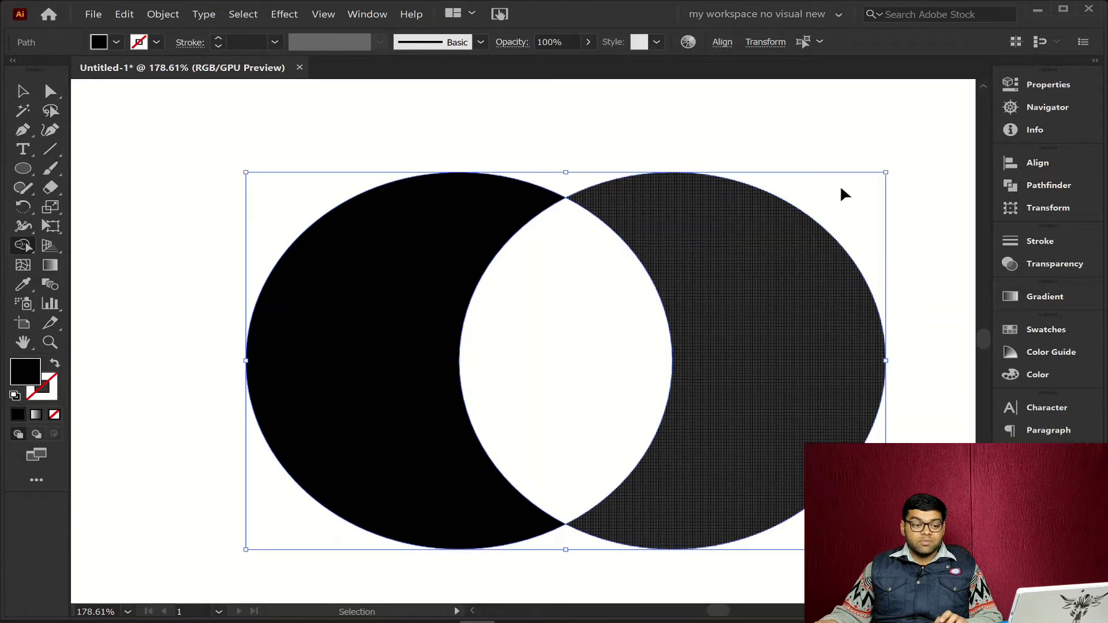
ctrl+click(915, 154)
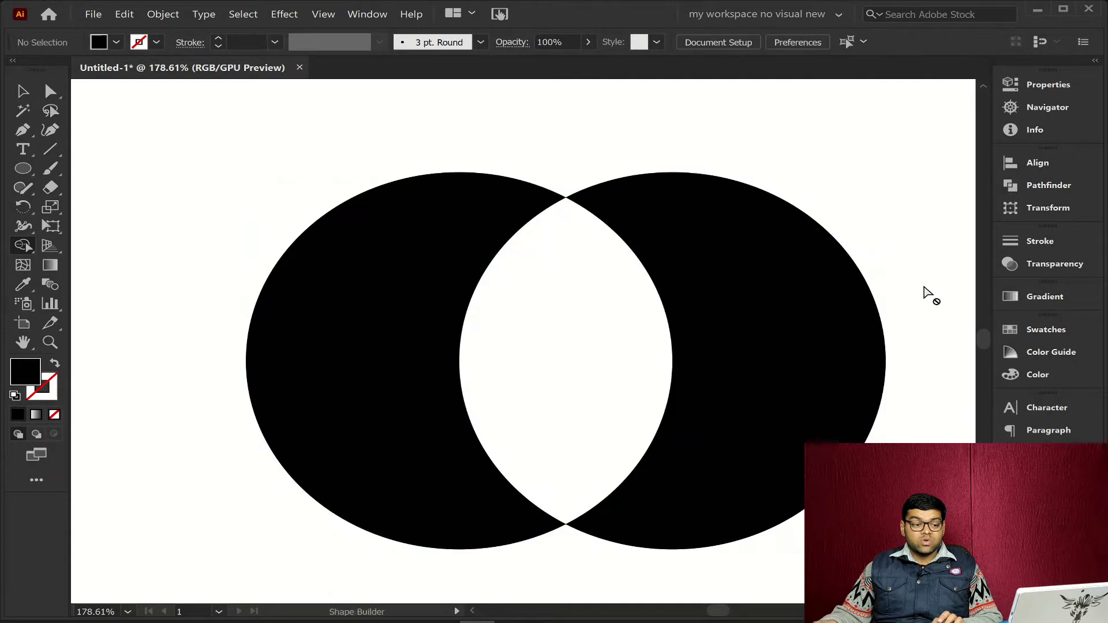
scroll(923, 297, down, 5)
scroll(820, 404, down, 3)
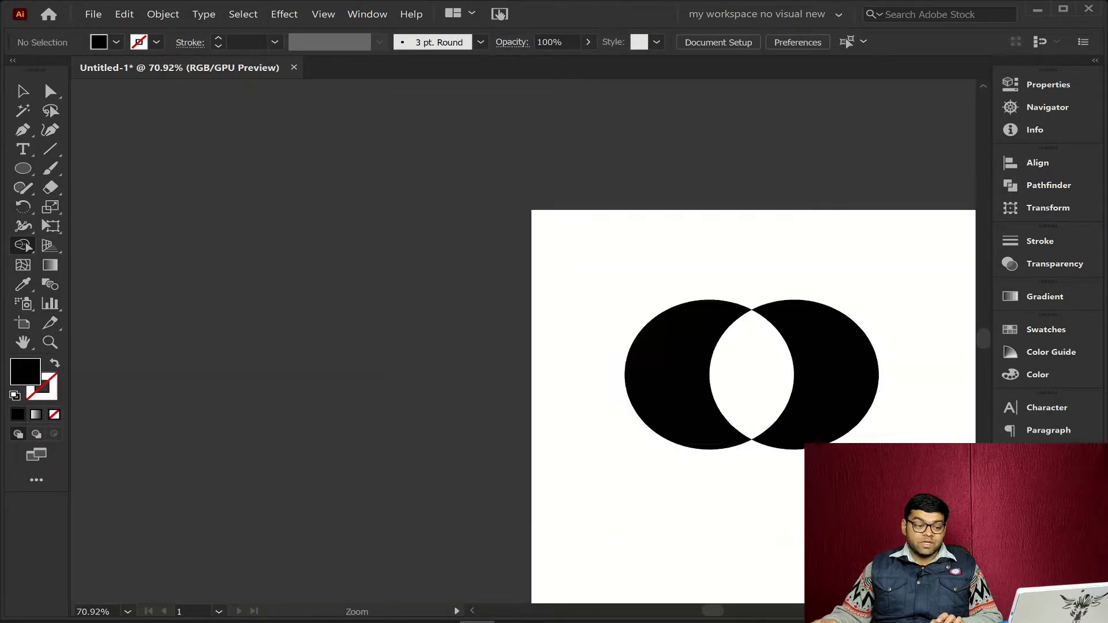
scroll(796, 467, up, 5)
drag(748, 496, 693, 507)
key(ctrl+a)
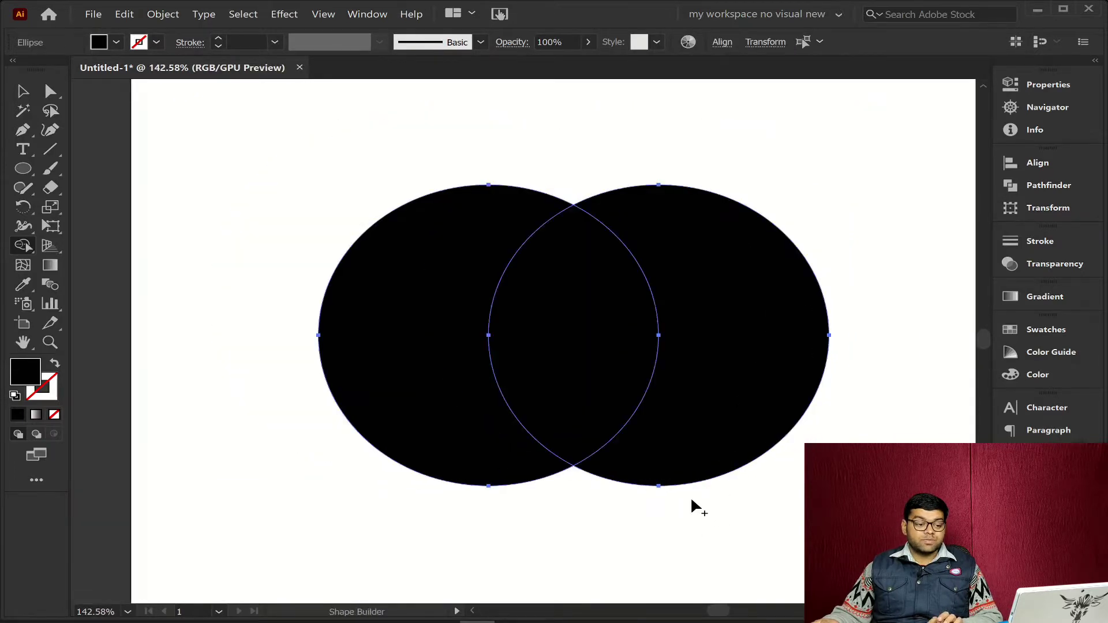
Draw a vertical line crossing the full height of the right ellipse, outside the overlap, and select all the artwork
click(52, 153)
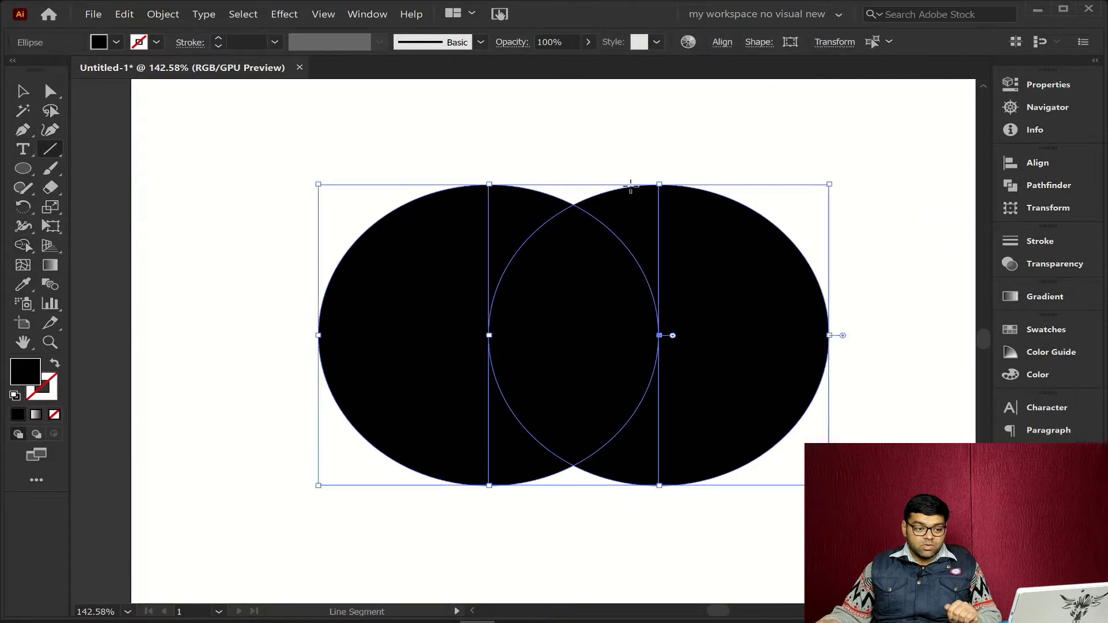
mouse_move(717, 166)
mouse_down()
mouse_move(707, 336)
mouse_move(732, 518)
mouse_up()
key(ctrl+a)
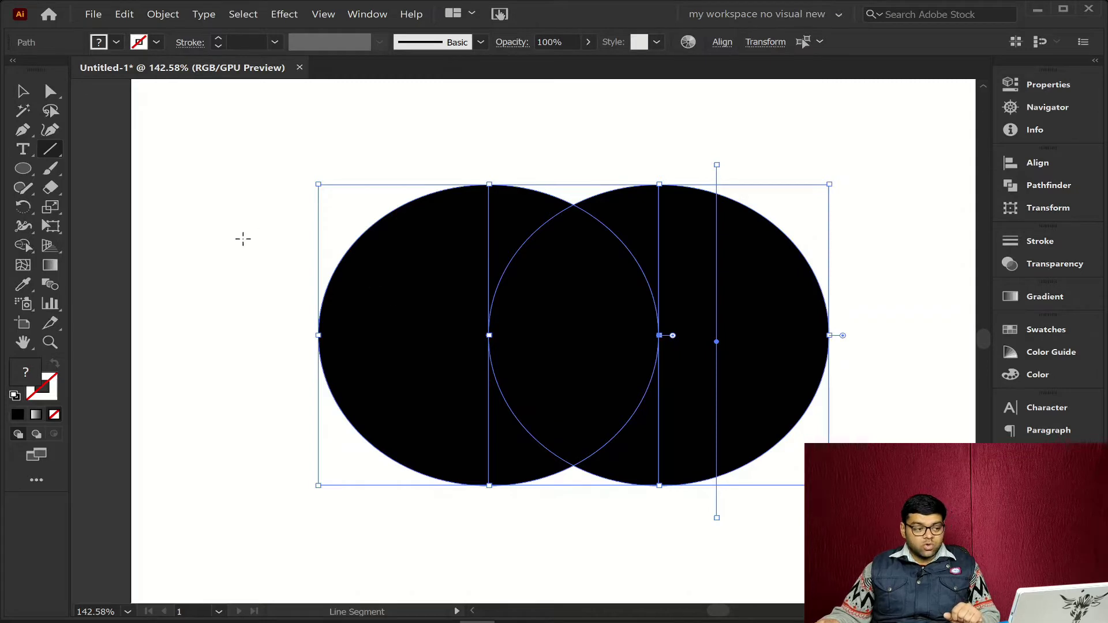
Try to delete the part of the right ellipse beyond the vertical line with the Shape Builder tool
click(30, 239)
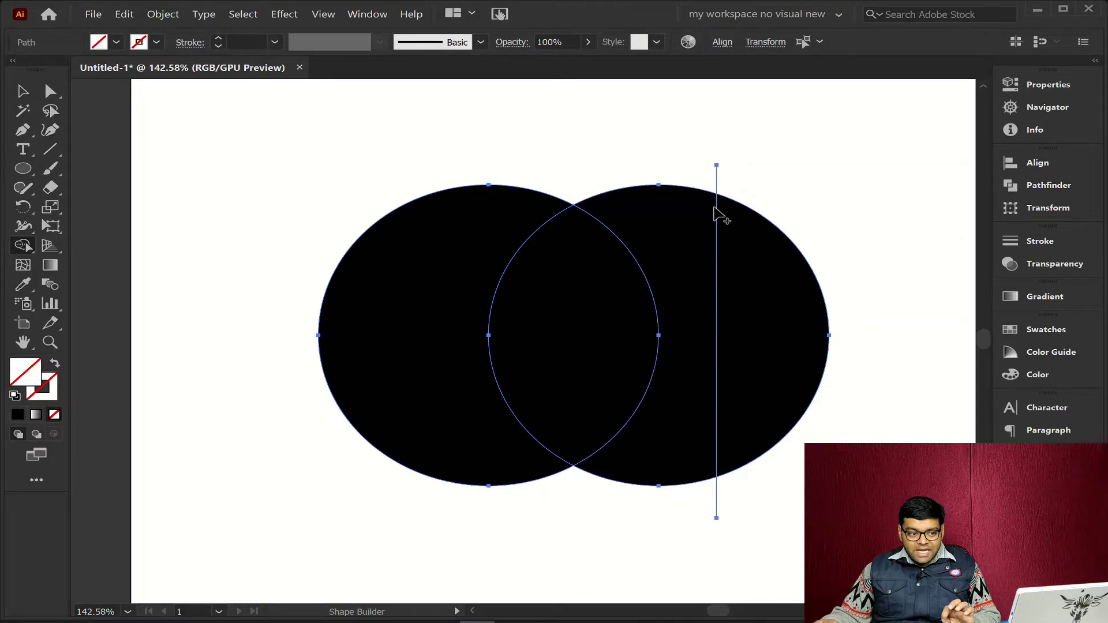
drag(714, 182, 983, 228)
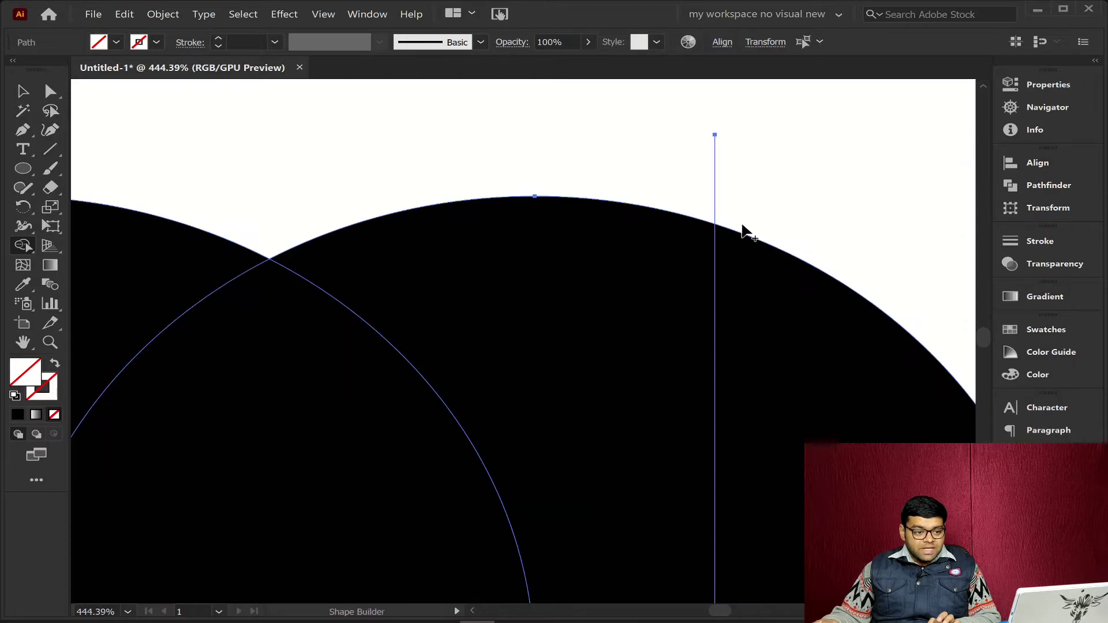
drag(773, 237, 643, 217)
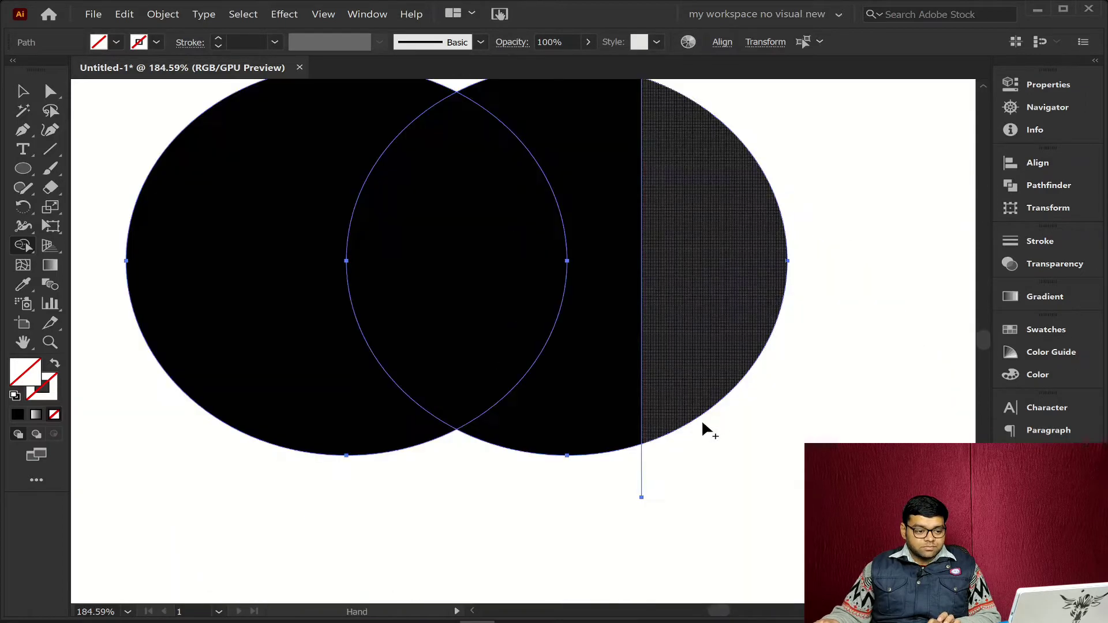
drag(650, 454, 519, 466)
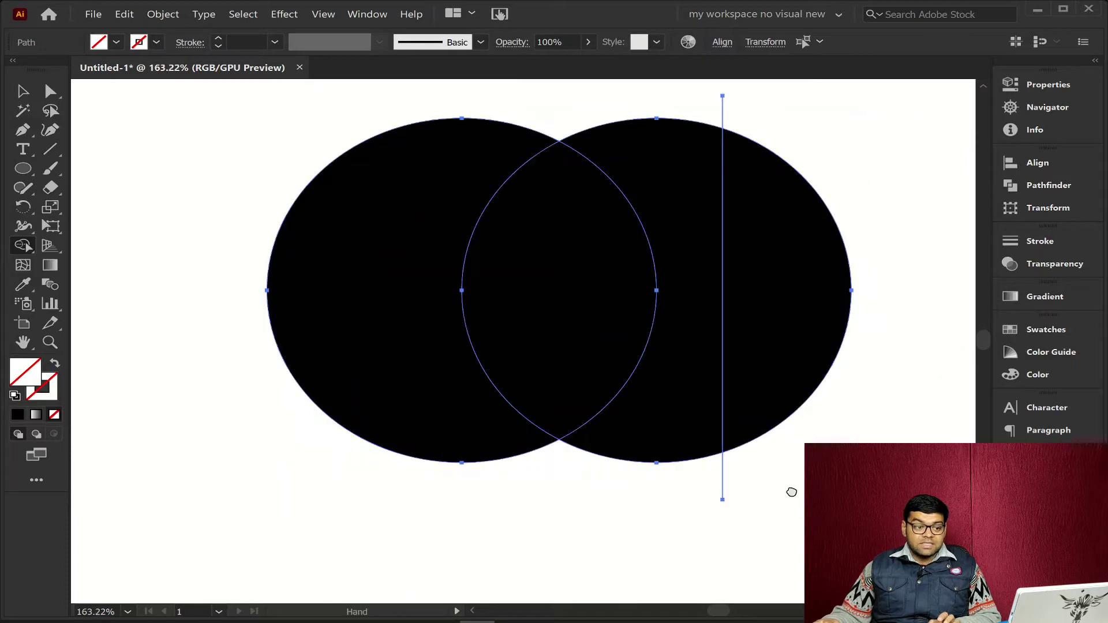
scroll(750, 404, up, 1)
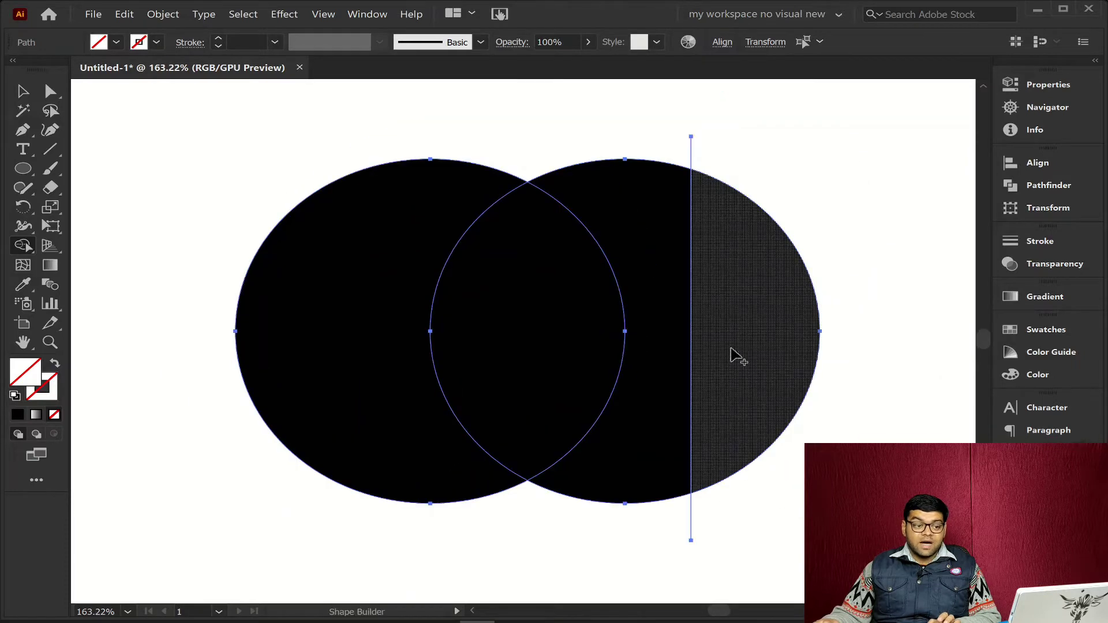
alt+click(770, 325)
key(ctrl+z)
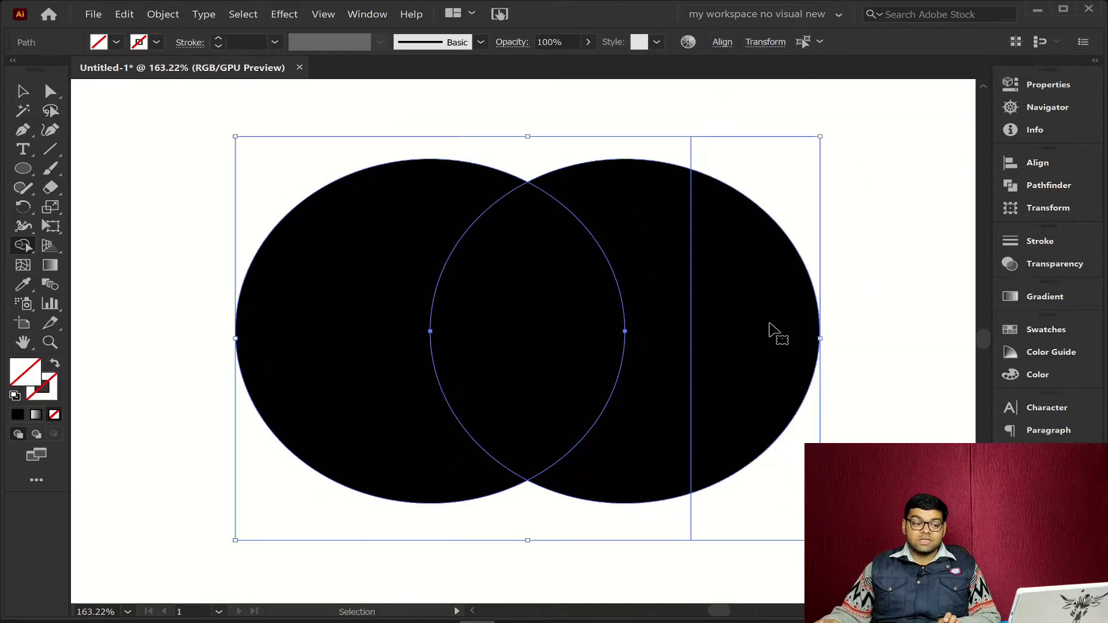
Try to merge the regions on both sides of the vertical line and the overlap into one shape with Shape Builder
drag(673, 366, 742, 379)
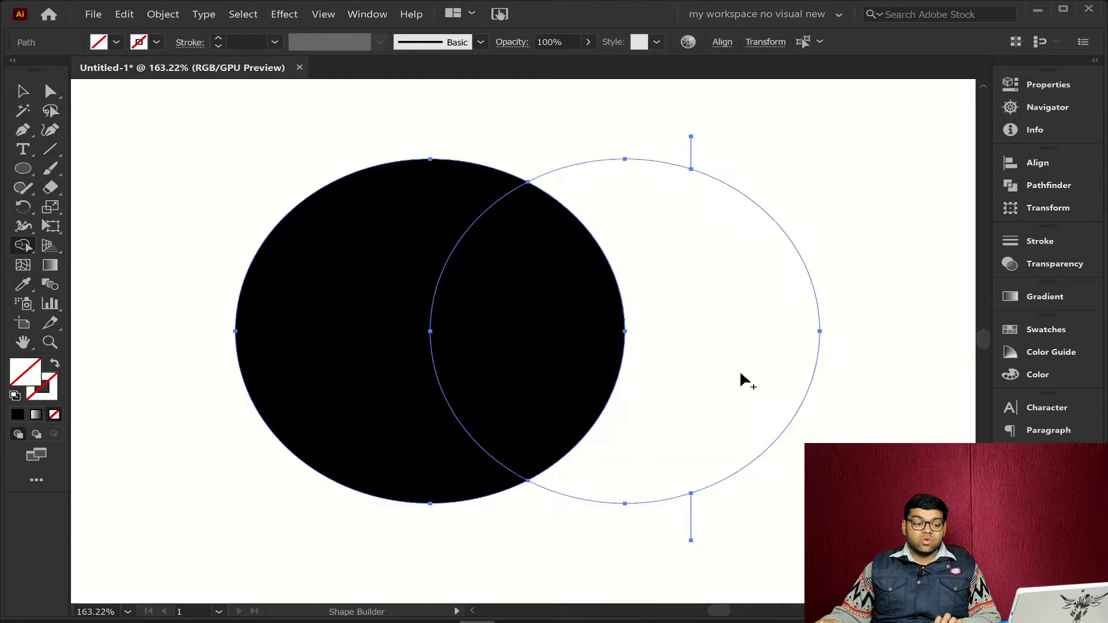
mouse_move(512, 323)
mouse_down()
mouse_move(709, 373)
mouse_move(681, 375)
mouse_up()
key(ctrl)
ctrl+click(868, 427)
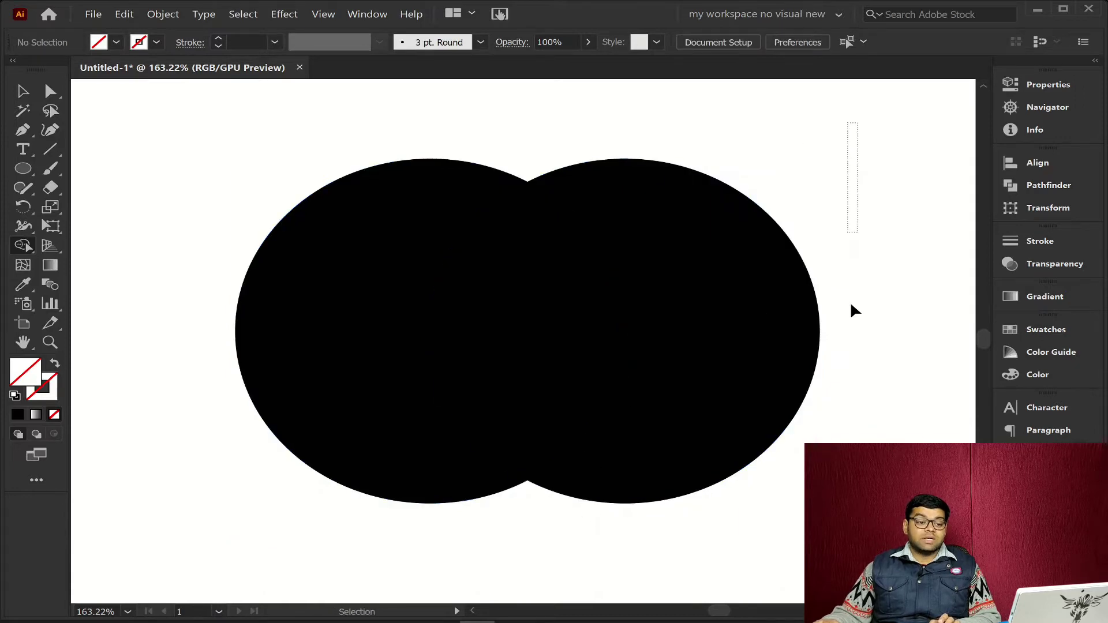
drag(854, 311, 396, 556)
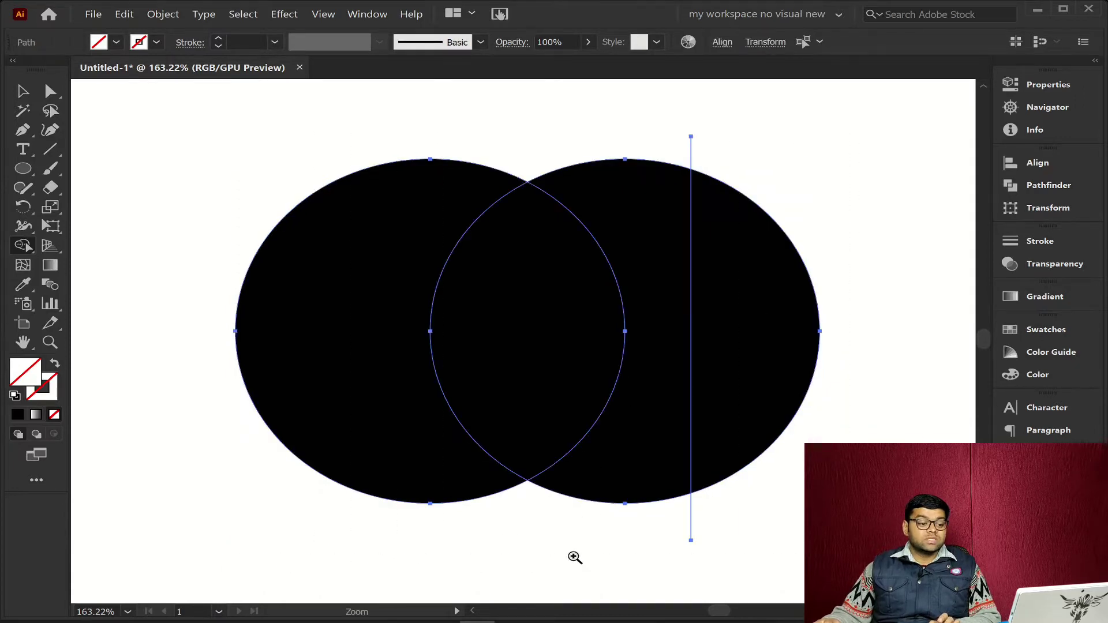
Draw a shorter vertical line entirely inside the left ellipse, outside the overlap
drag(575, 558, 505, 548)
scroll(561, 545, left, 2)
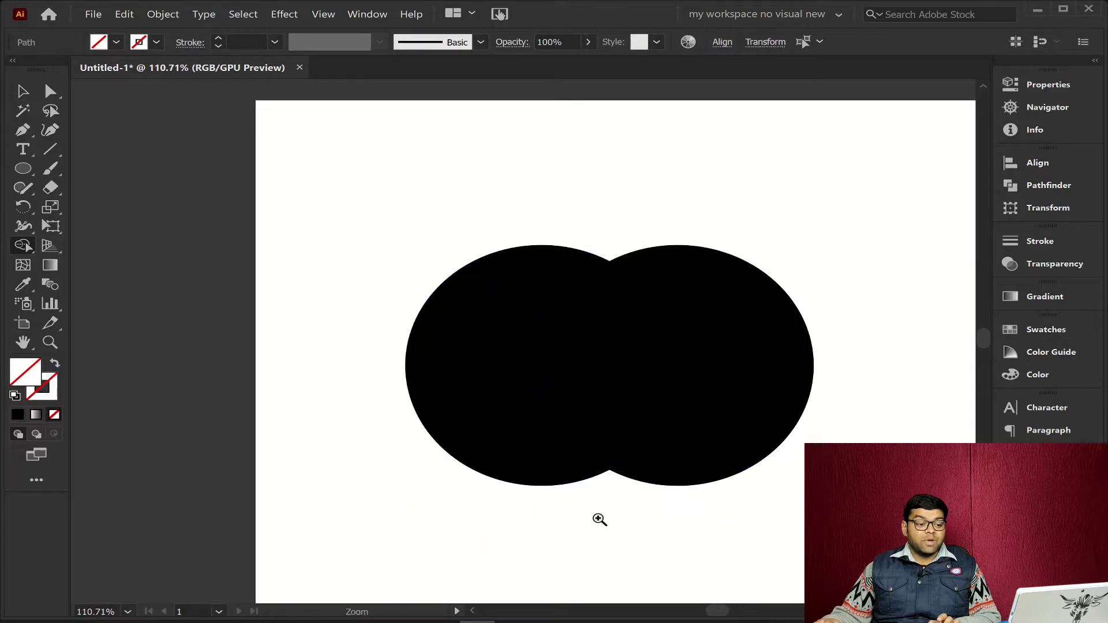
drag(600, 520, 629, 525)
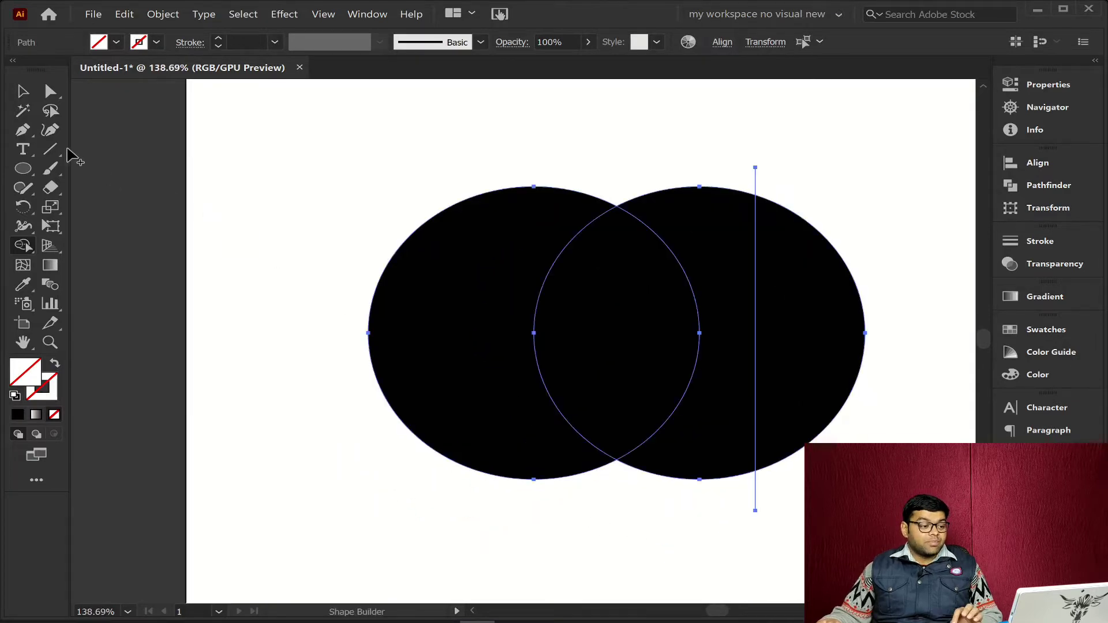
click(50, 148)
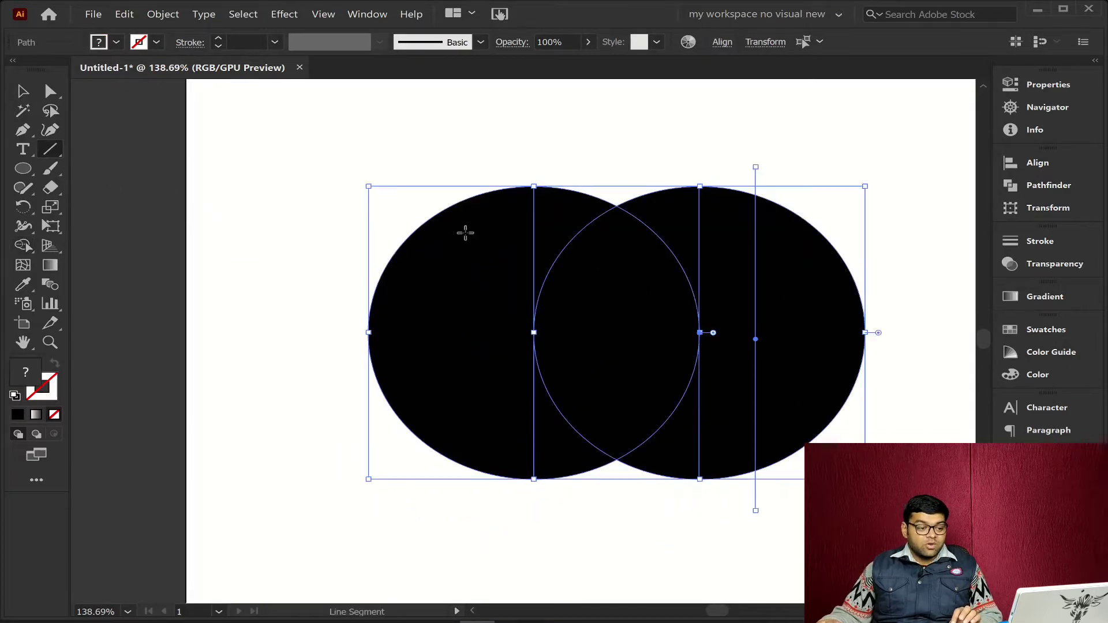
drag(465, 233, 472, 437)
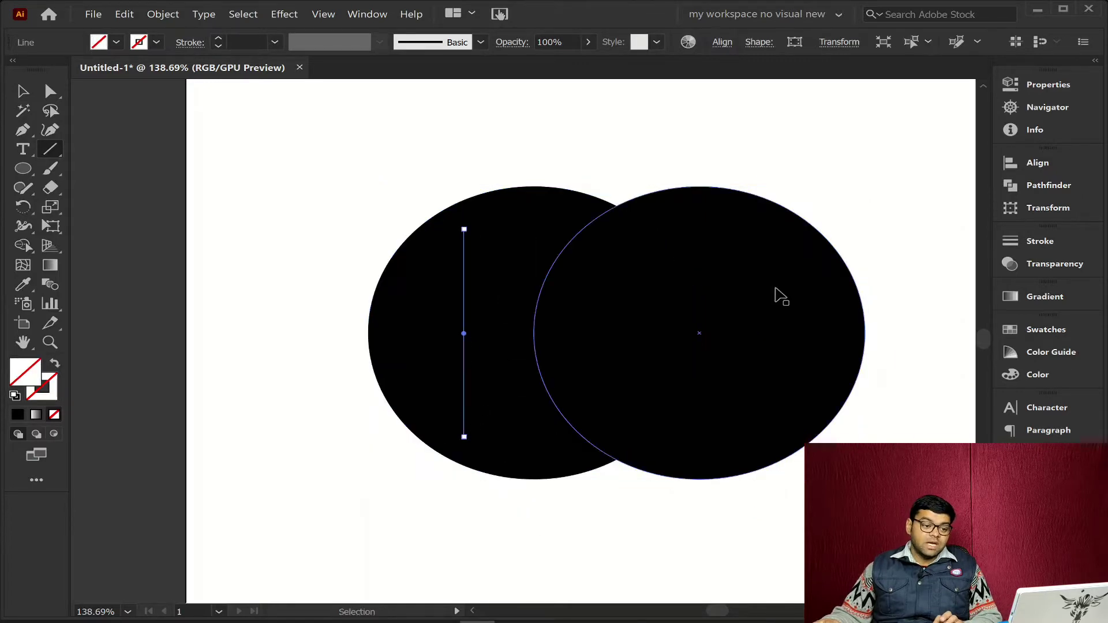
Select all the artwork and check with the Shape Builder tool whether the short inner line divides the left ellipse
drag(876, 149, 330, 540)
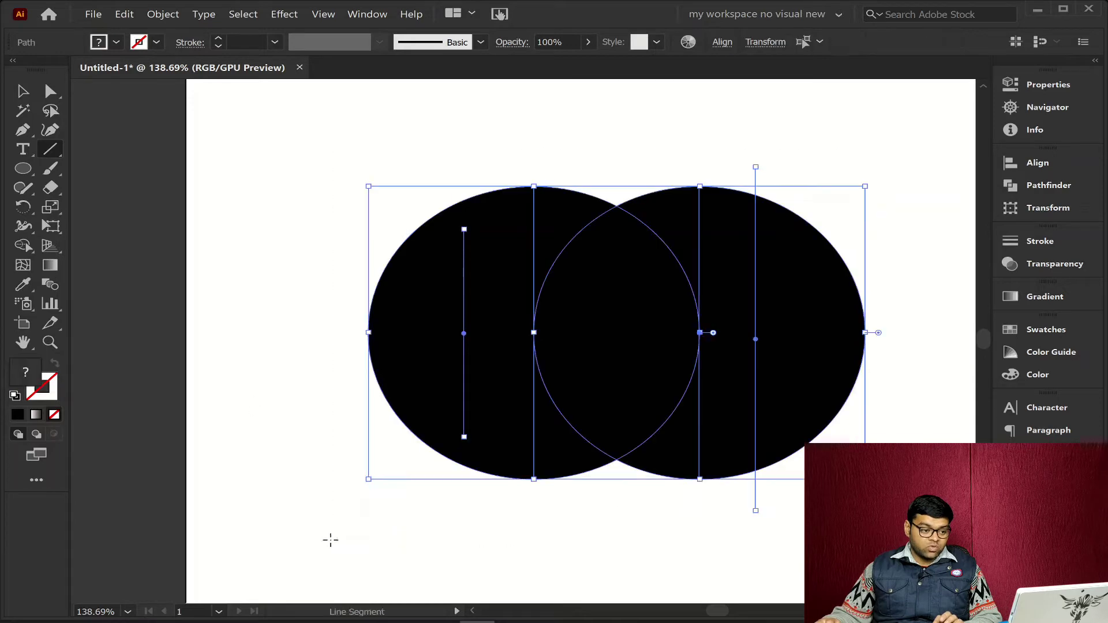
click(23, 246)
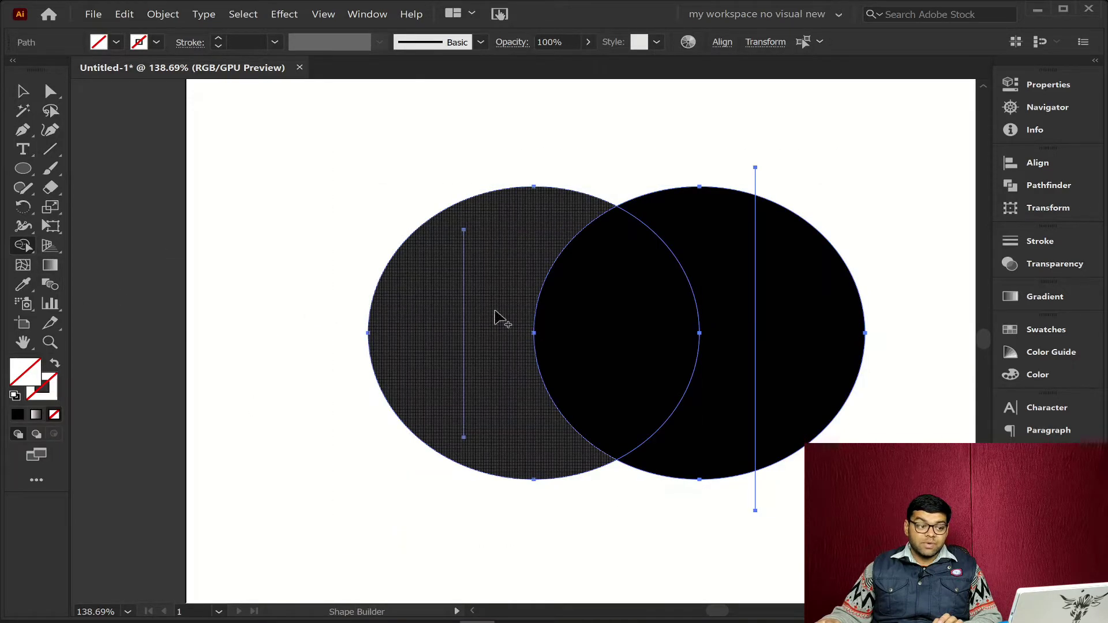
click(464, 265)
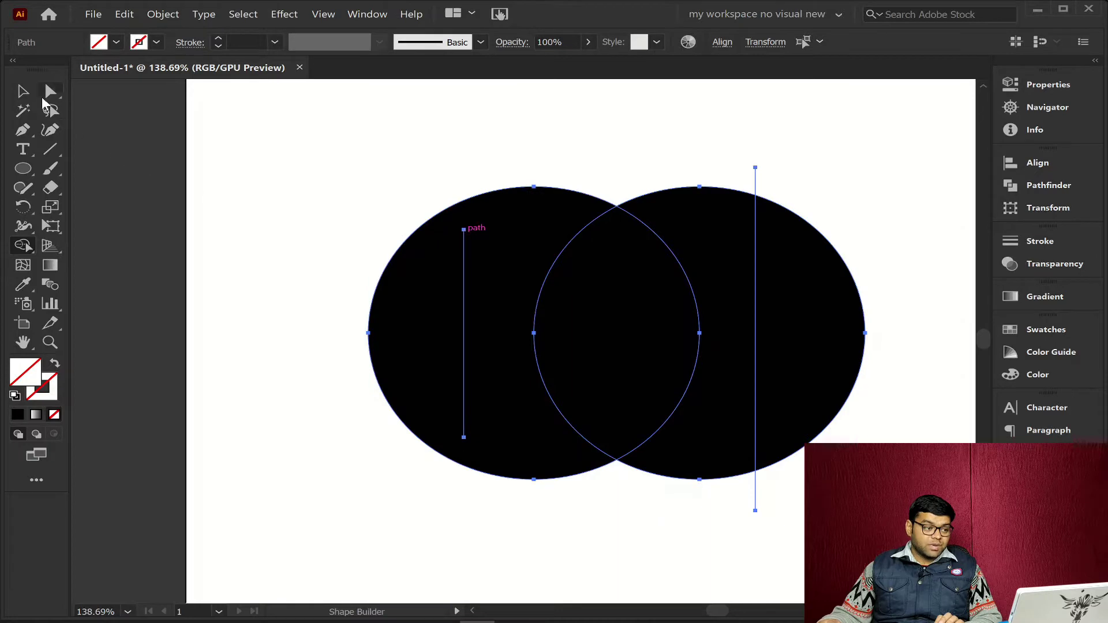
Extend the short line's upper end straight up past the left ellipse's outline and select all the artwork
key(a)
click(463, 229)
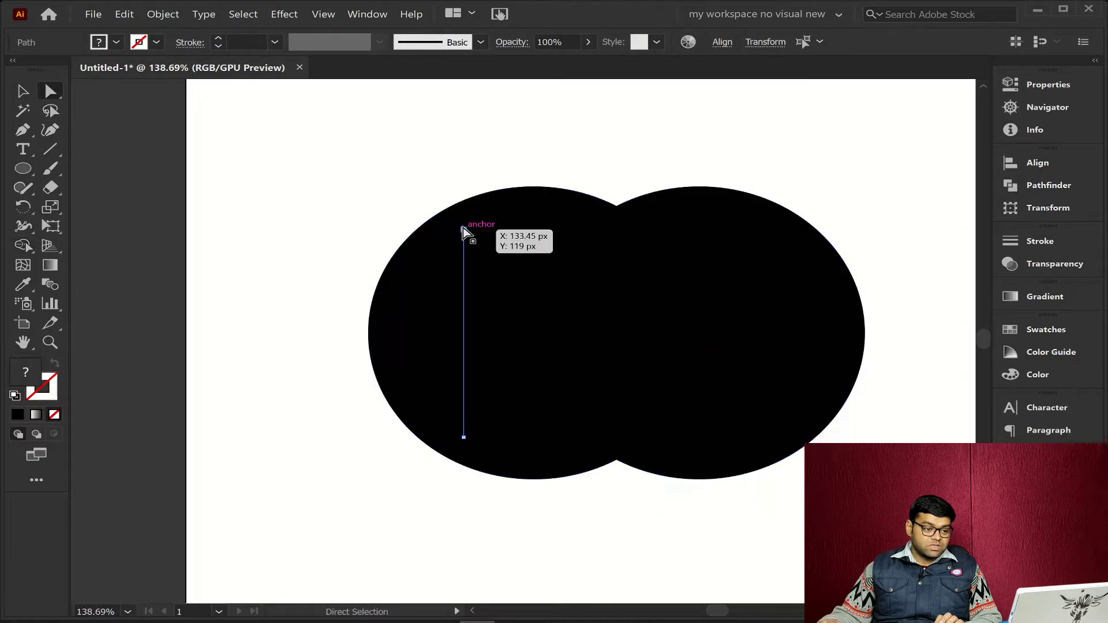
drag(461, 211, 464, 158)
key(ctrl+a)
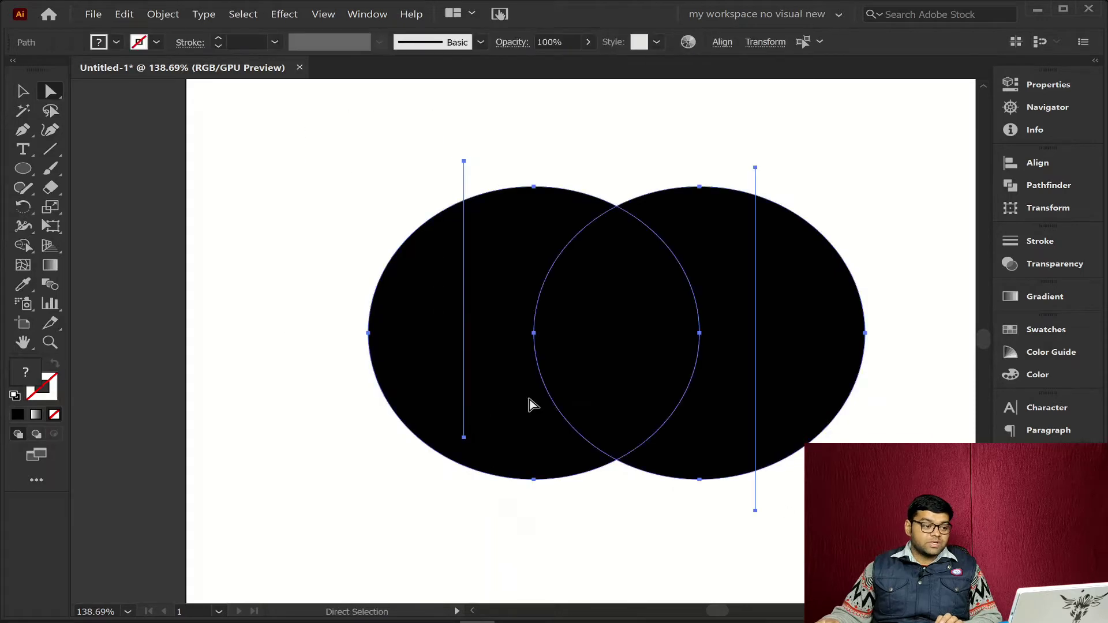
Extend the left vertical line's lower end straight down past the left ellipse's outline
click(30, 249)
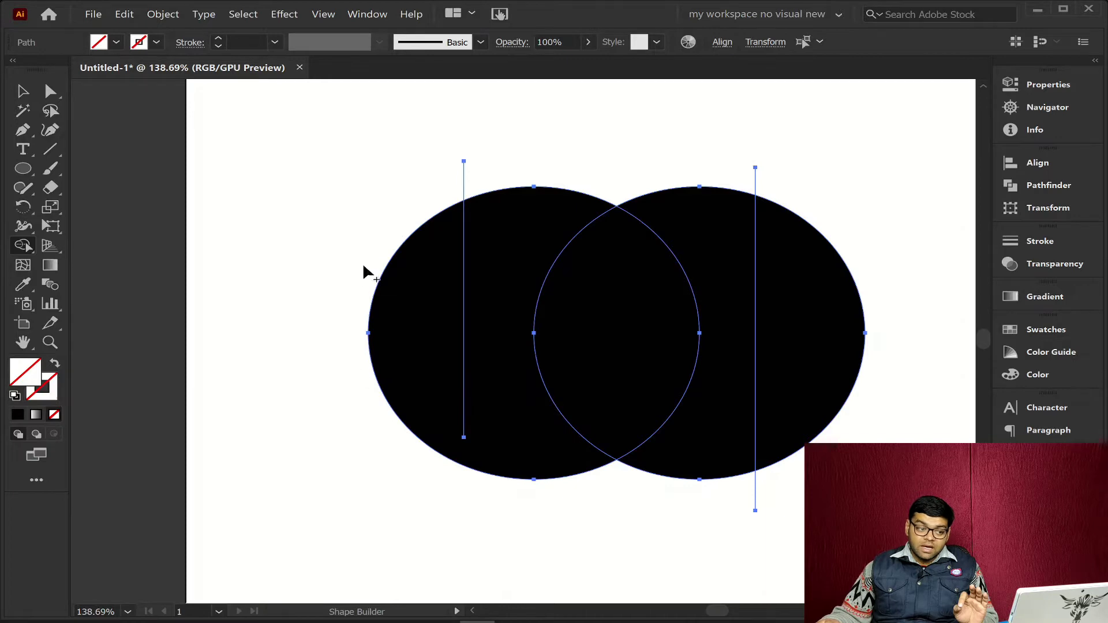
click(53, 92)
click(464, 438)
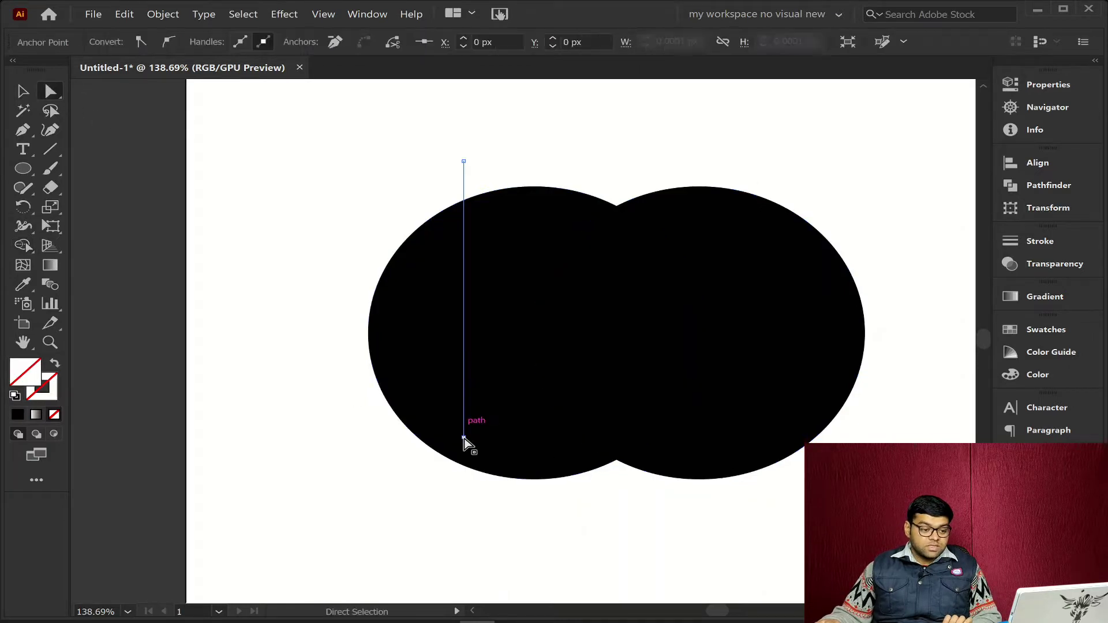
drag(464, 438, 467, 499)
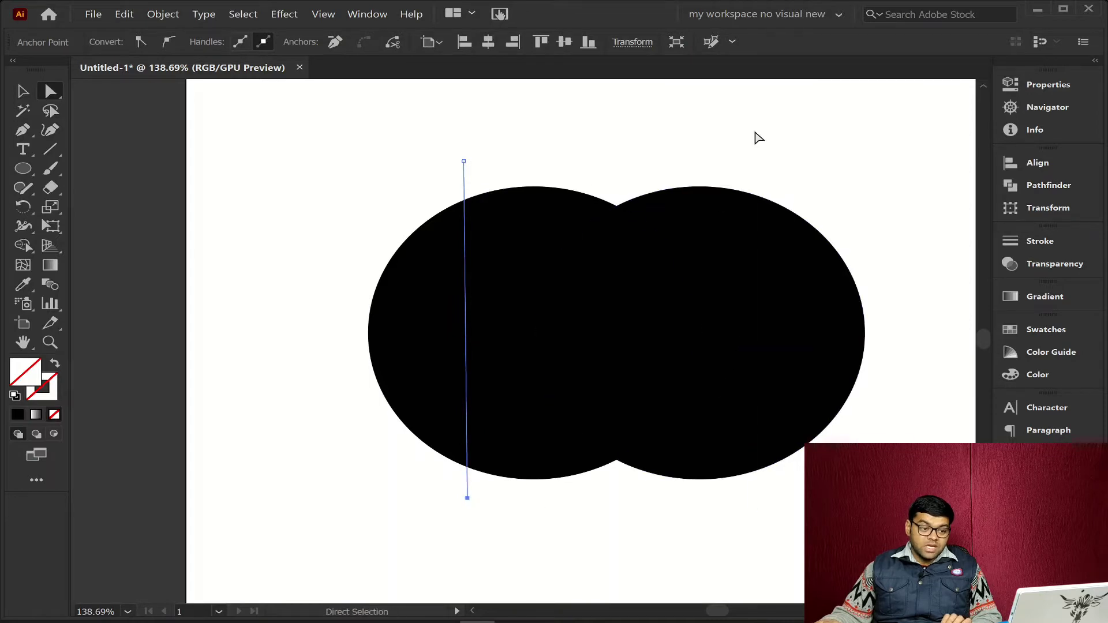
Select all the artwork and check with the Shape Builder tool how the two lines divide the ellipses
drag(853, 123, 317, 554)
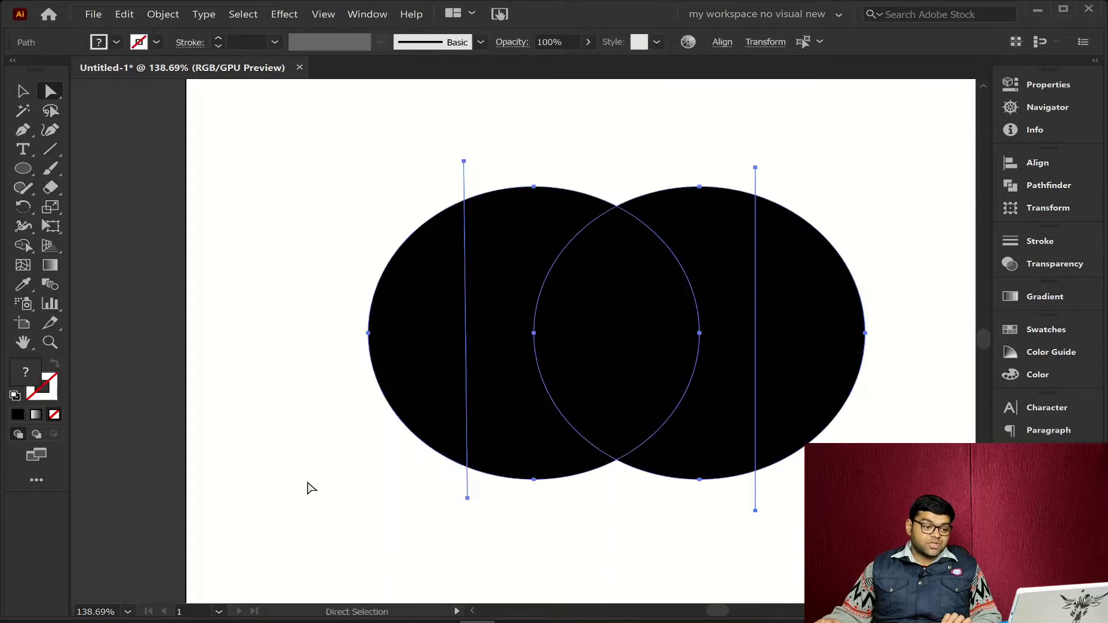
click(21, 250)
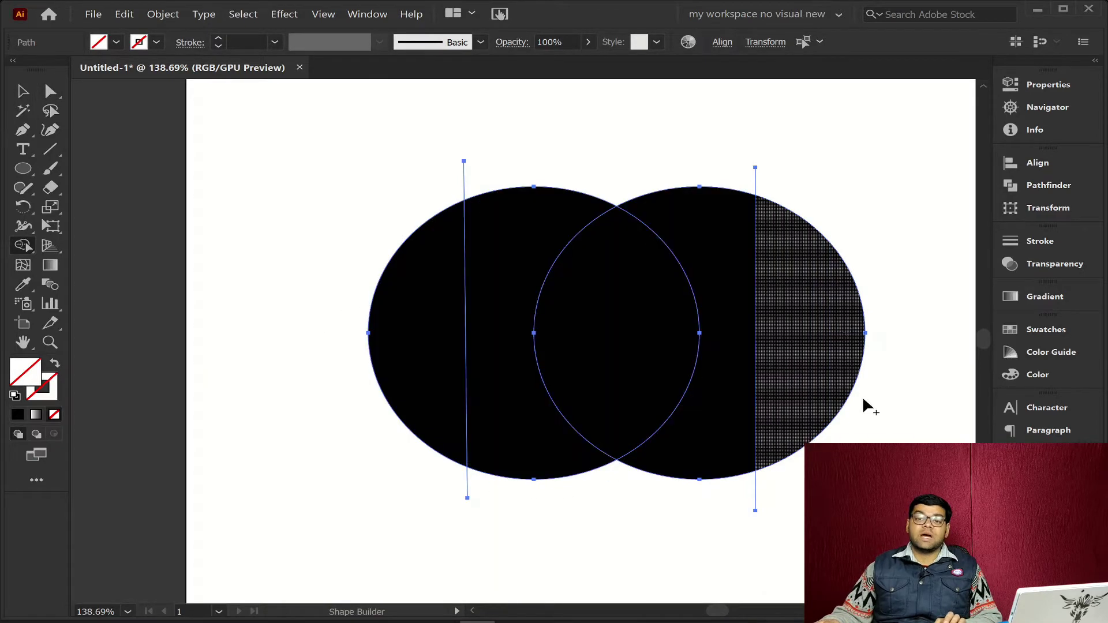
key(ctrl+minus)
drag(826, 452, 751, 454)
drag(860, 508, 725, 499)
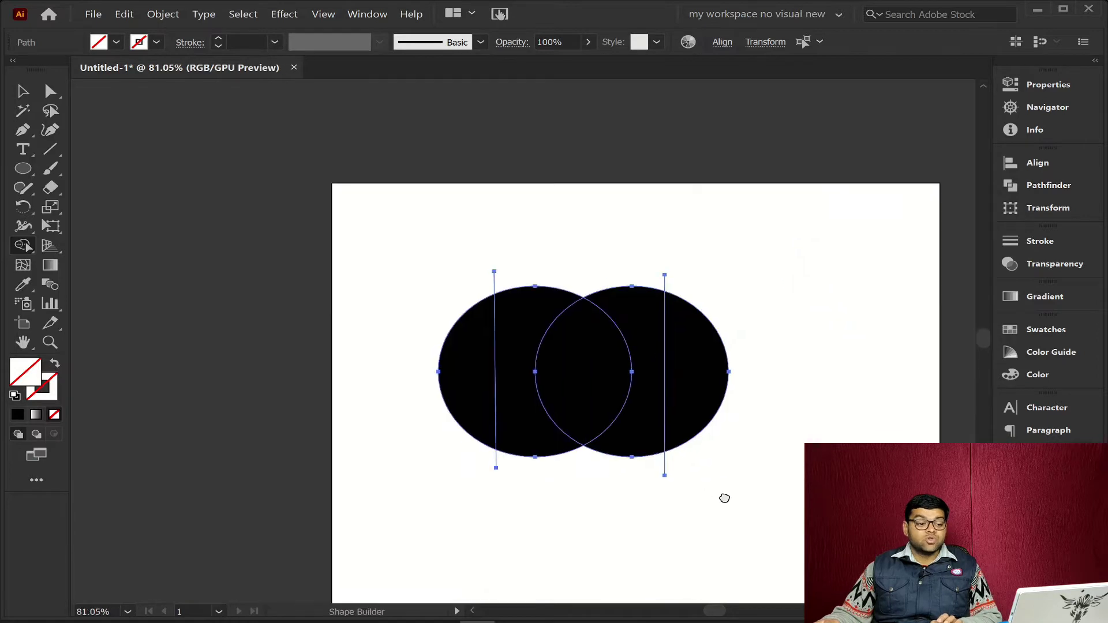
drag(656, 496, 752, 510)
Select both ellipses and both lines and group them
key(ctrl+a)
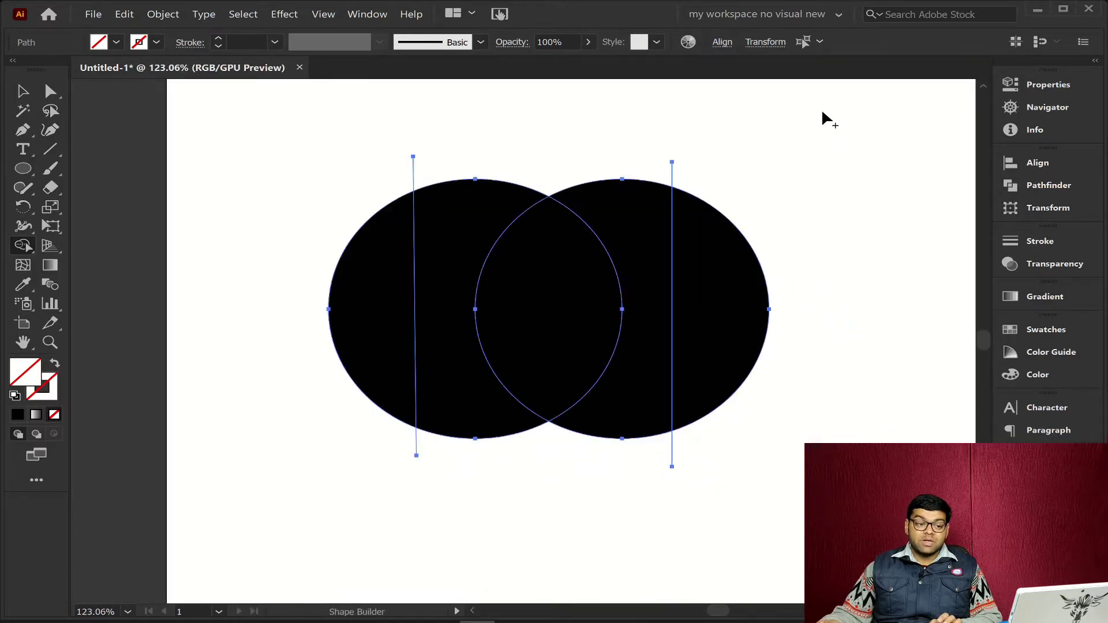
drag(847, 112, 311, 578)
key(ctrl+g)
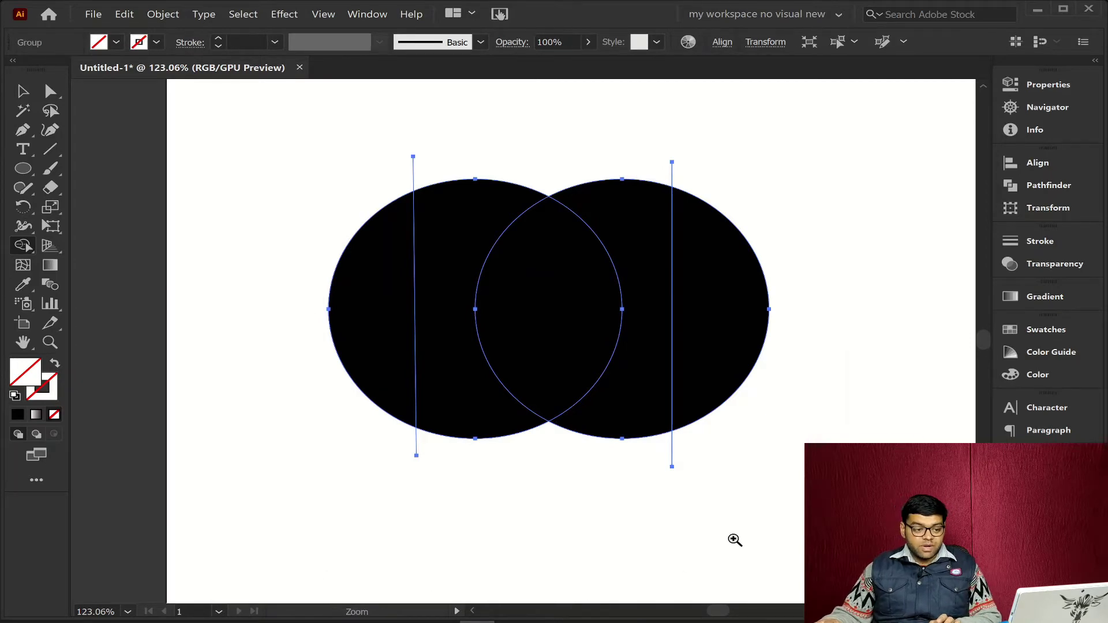
Draw a small, slightly wide ellipse on an empty area of the artboard
drag(732, 539, 586, 541)
drag(586, 427, 203, 180)
drag(574, 453, 698, 383)
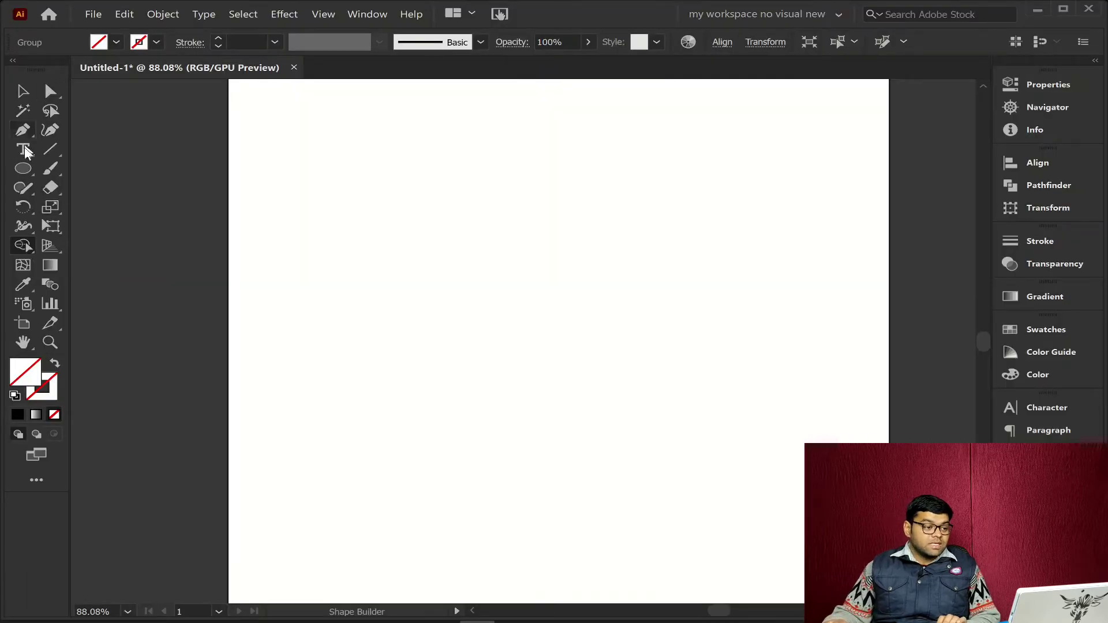
click(19, 170)
drag(354, 247, 436, 361)
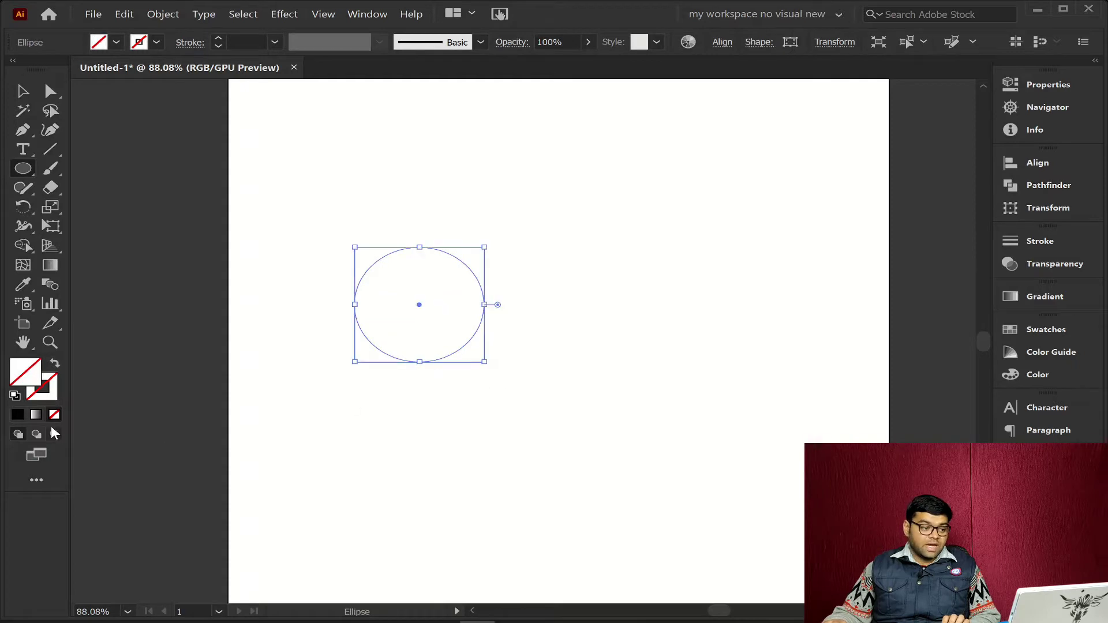
Give the new ellipse a solid black stroke (000000) and no fill
click(26, 92)
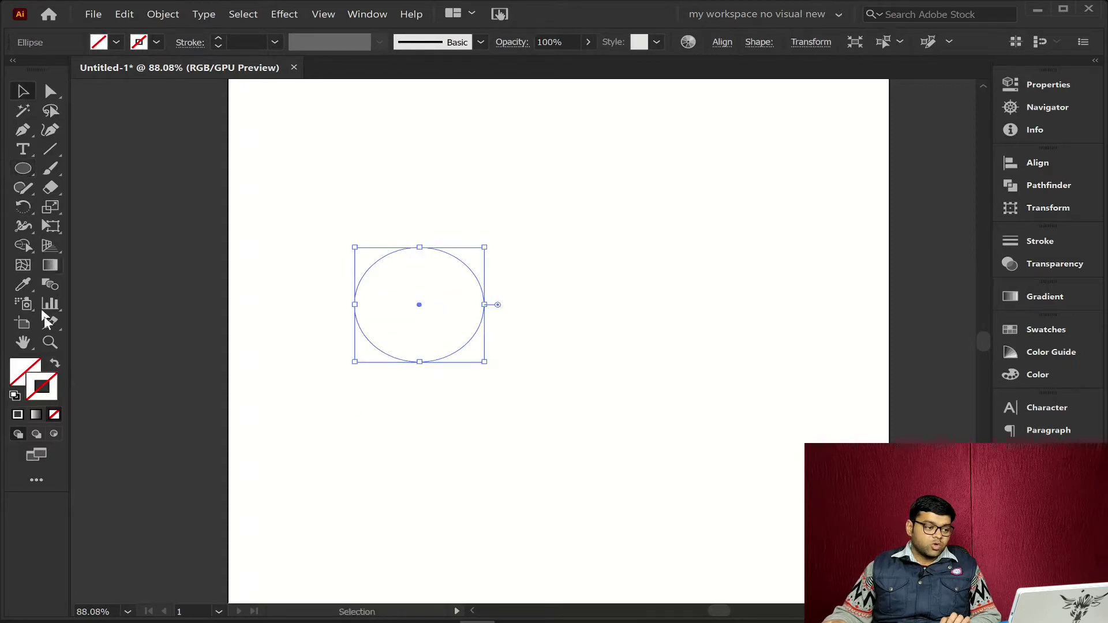
click(45, 394)
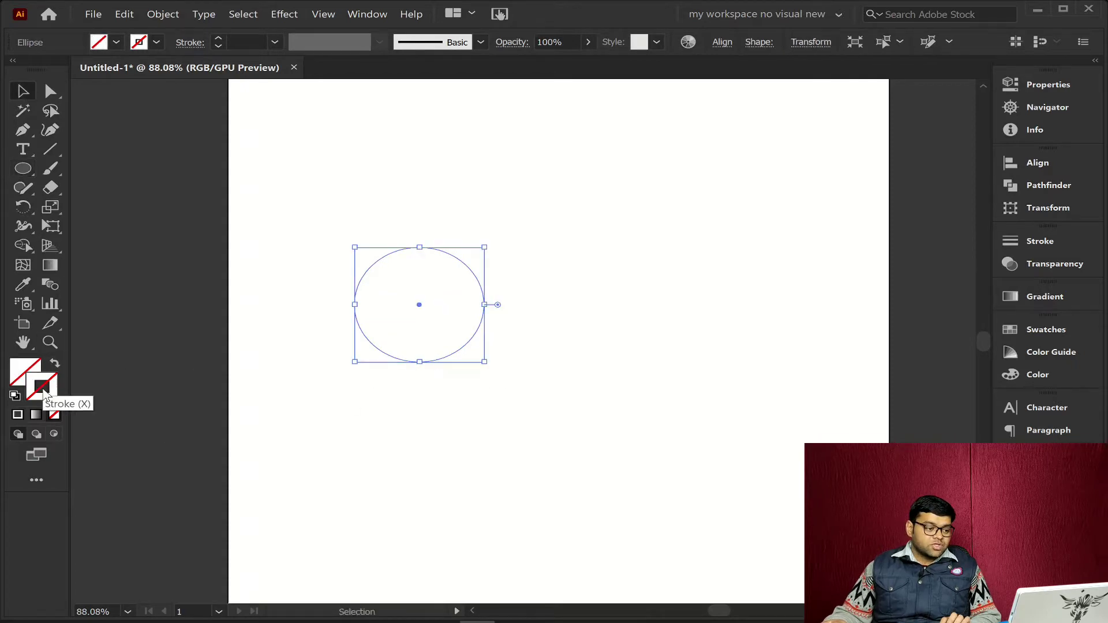
click(18, 415)
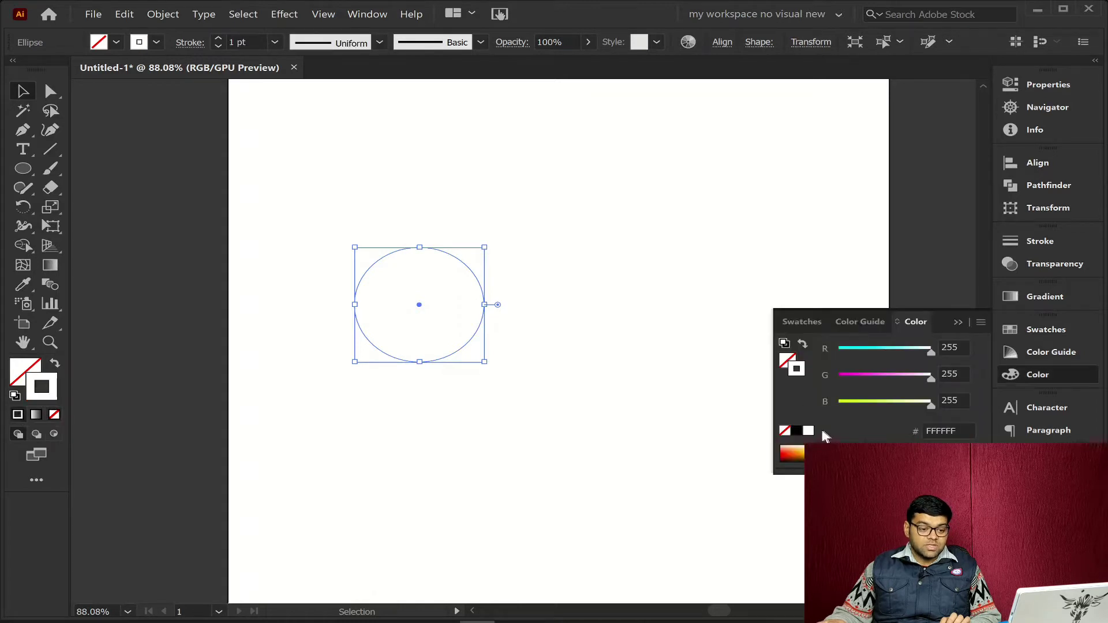
click(799, 433)
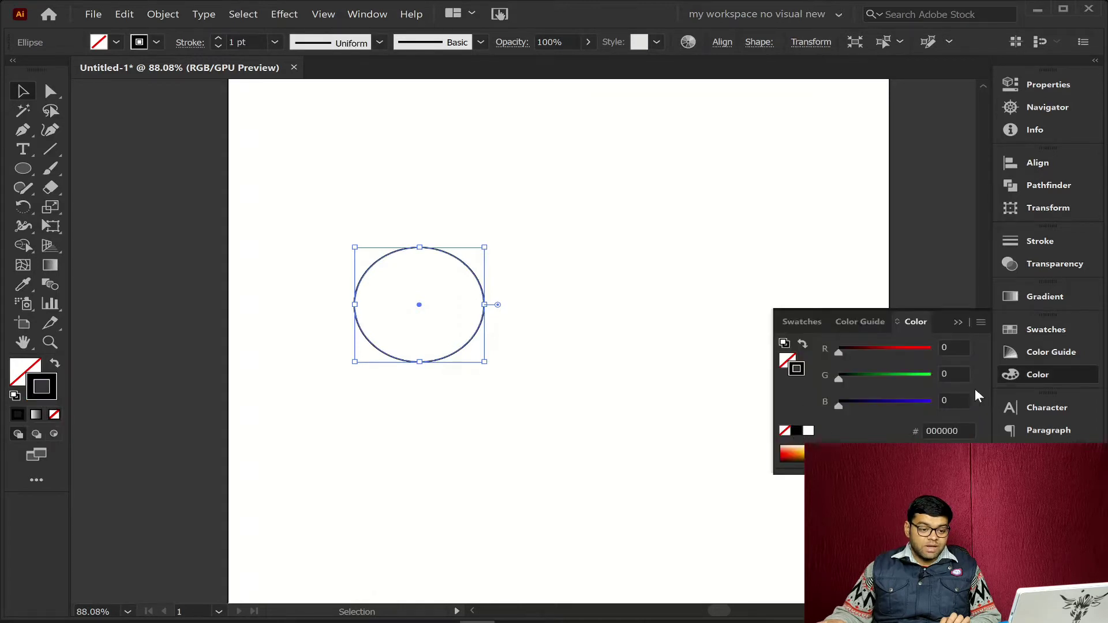
click(1033, 376)
Set the ellipse's stroke weight to 4 pt
click(1044, 243)
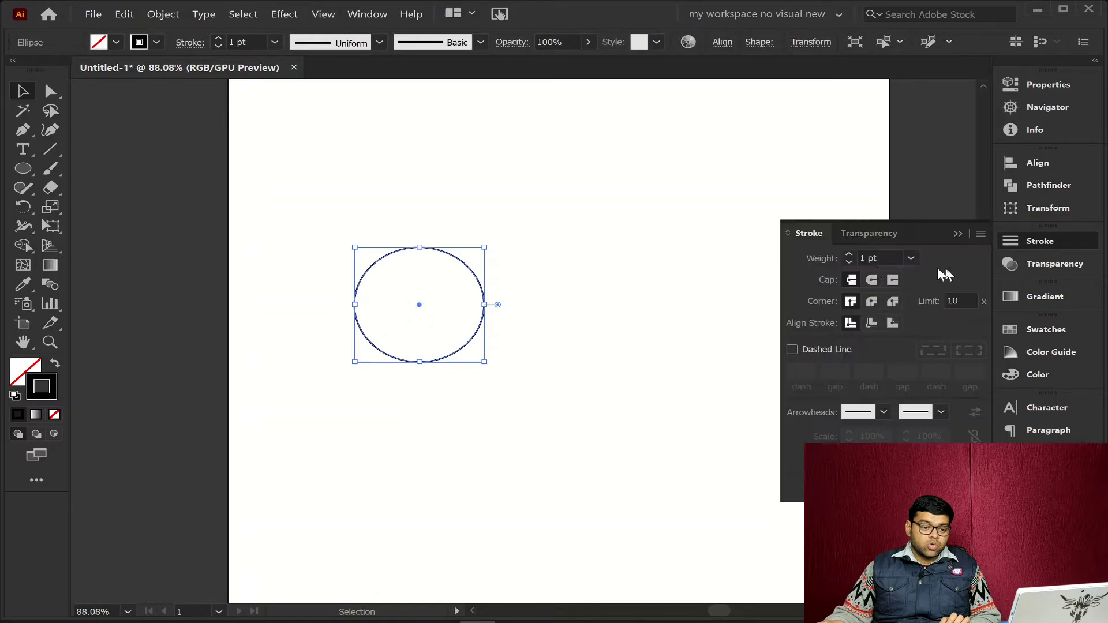
click(849, 255)
click(849, 256)
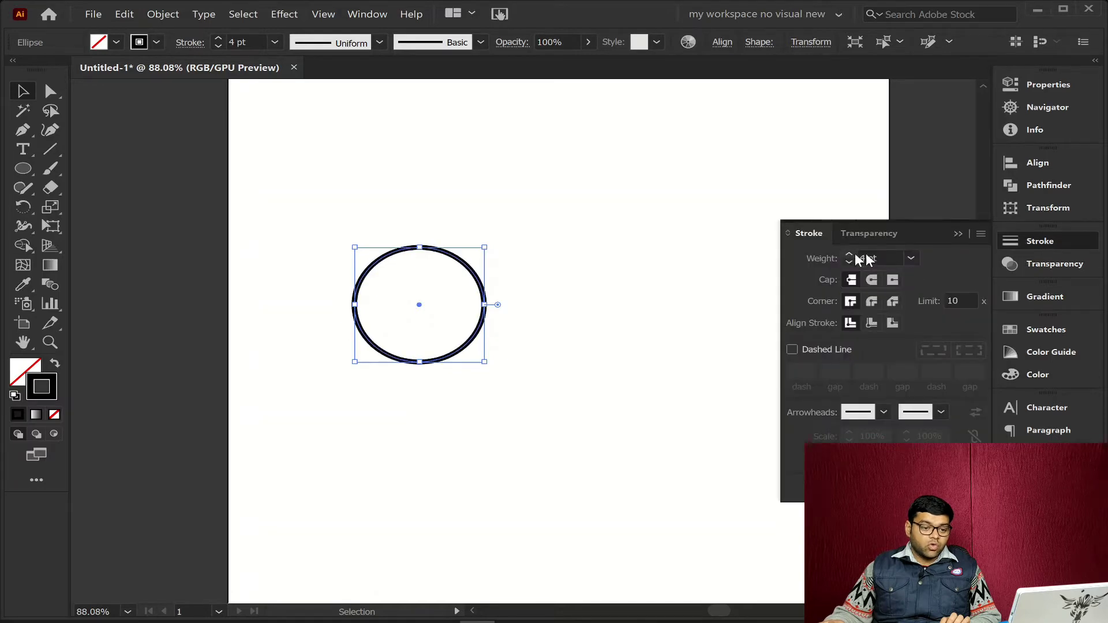
click(1069, 242)
Duplicate the ellipse to the right, enlarge the copy from its centre, and place its left edge across the original's middle
click(544, 352)
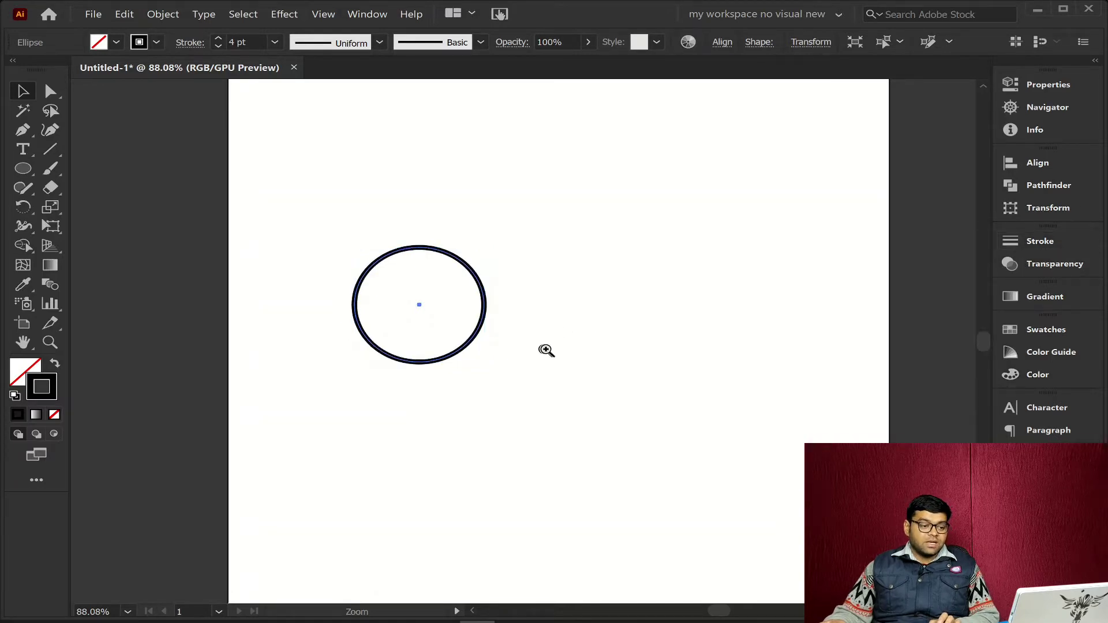
click(548, 363)
click(494, 374)
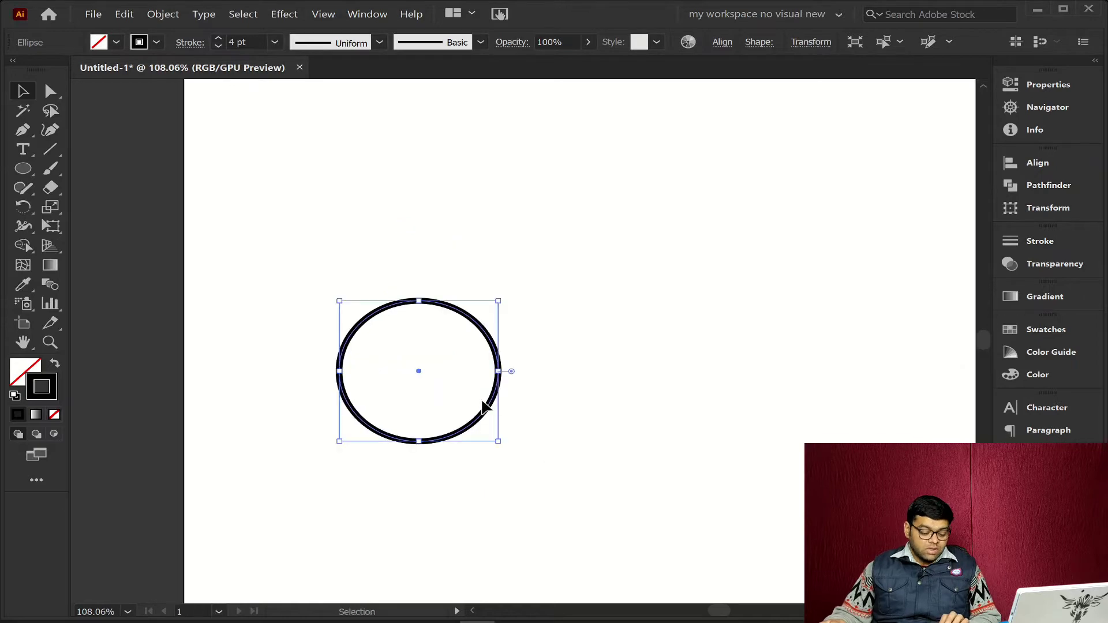
drag(482, 416, 564, 423)
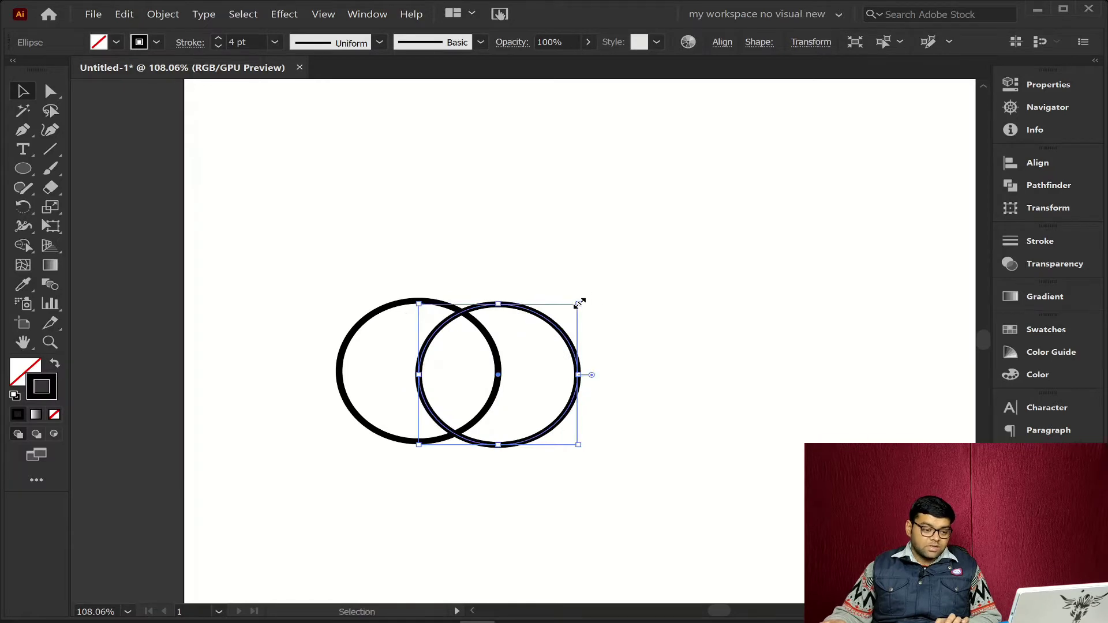
drag(580, 304, 628, 280)
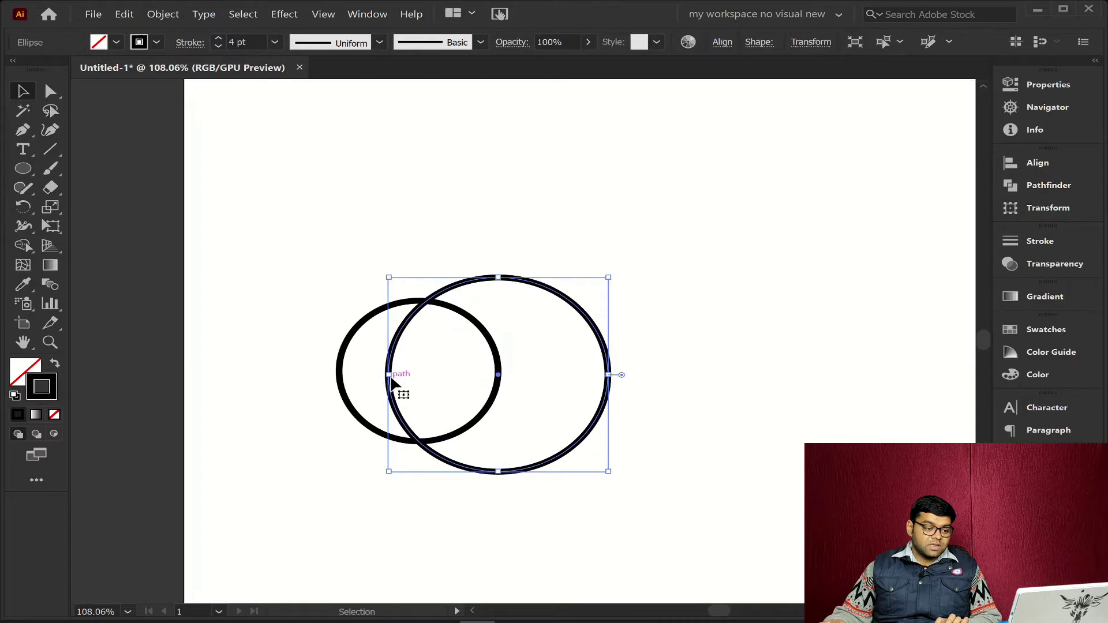
drag(471, 287, 495, 285)
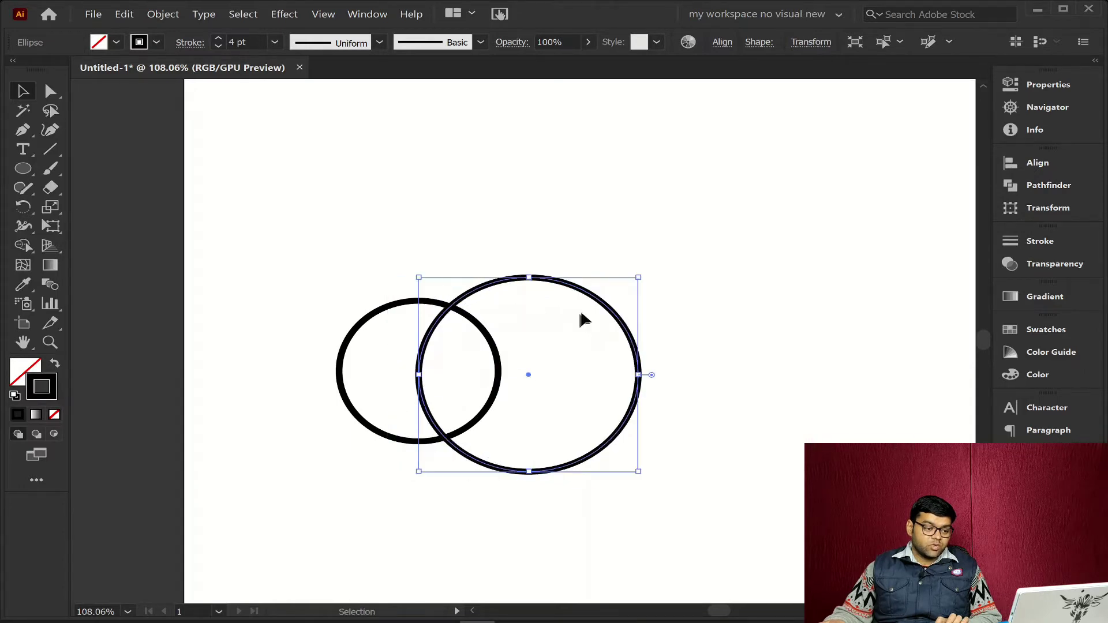
Select both ellipses, apply Vertical Align Center to them, and deselect
key(a)
drag(740, 214, 286, 557)
key(v)
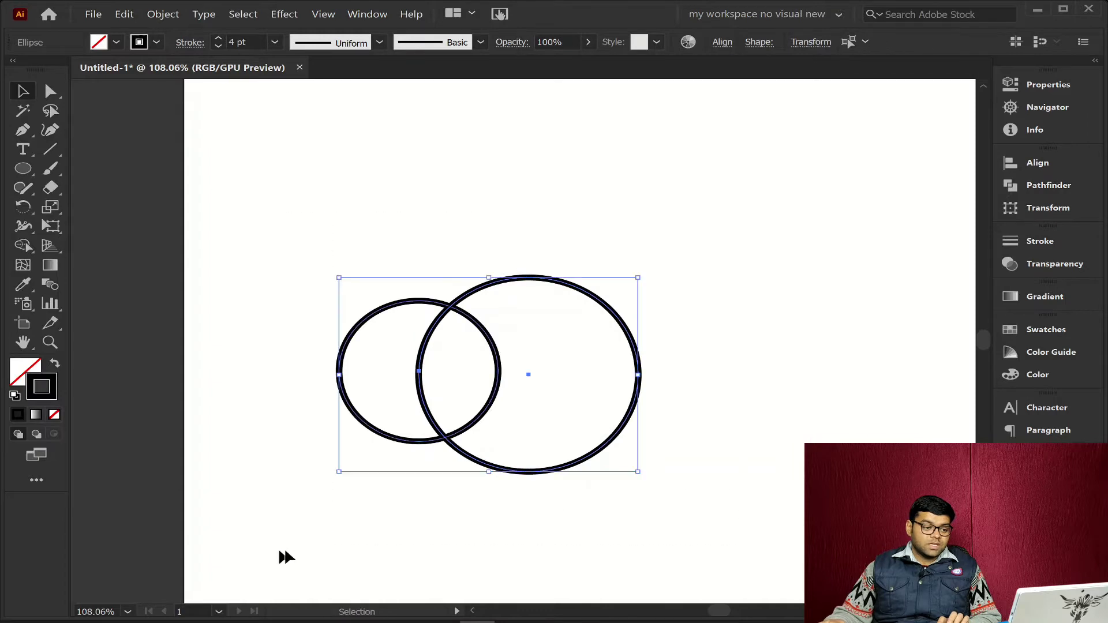
click(1045, 162)
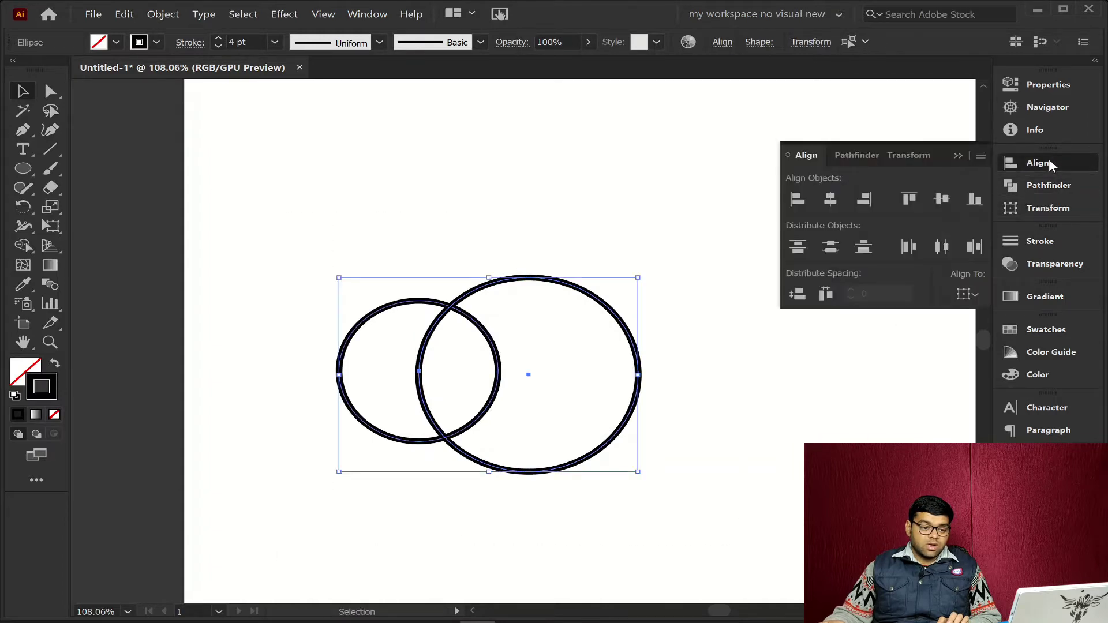
click(942, 200)
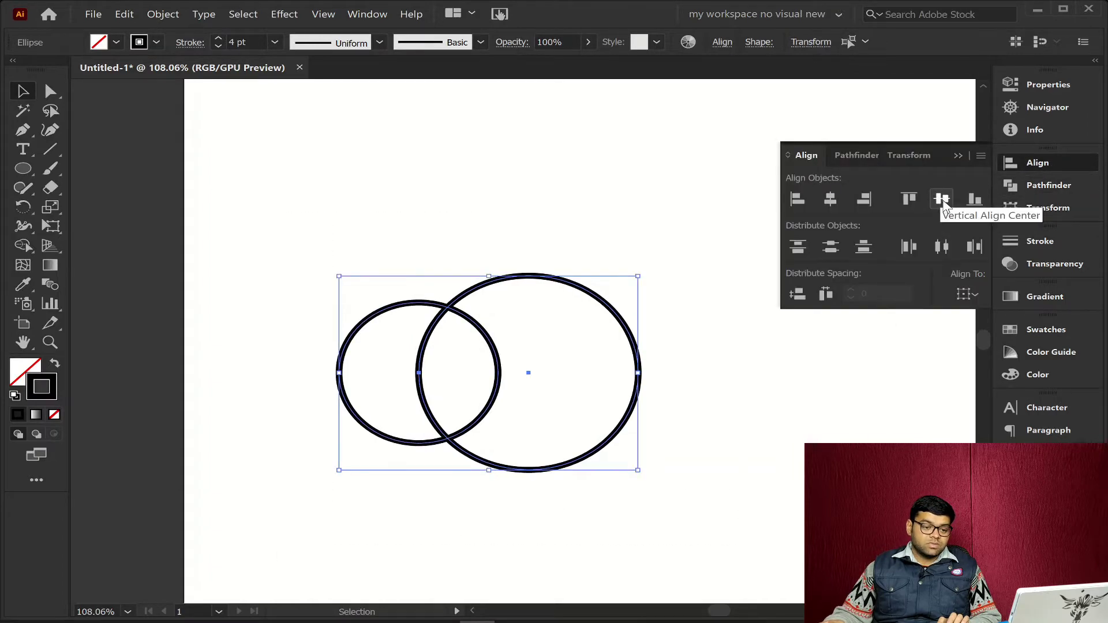
click(1047, 165)
key(a)
click(732, 416)
key(v)
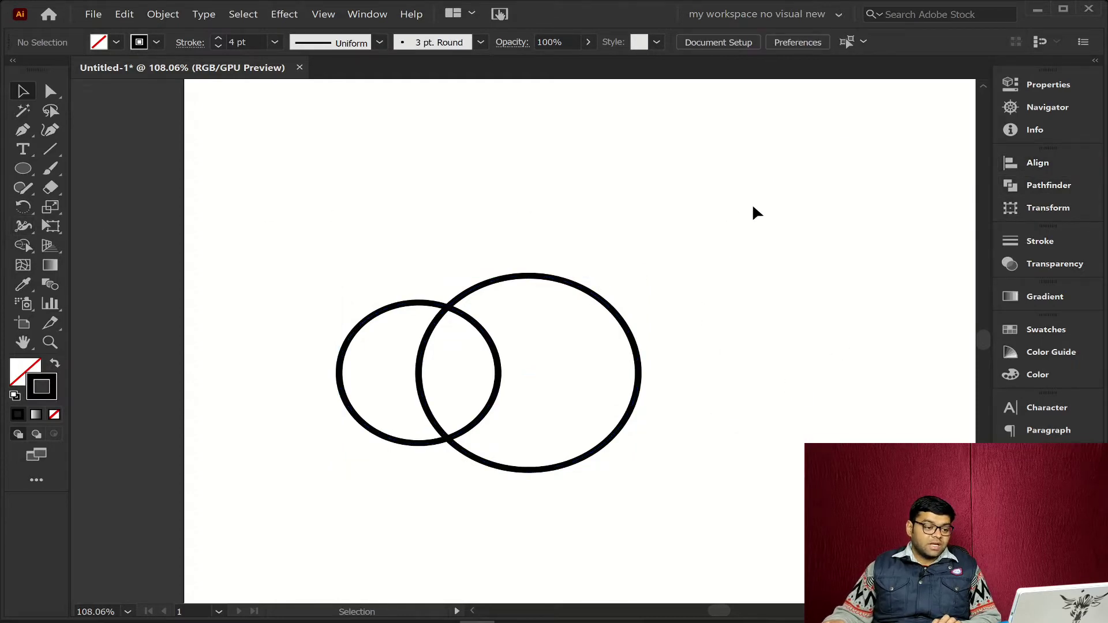
Merge the small ellipse's left crescent with the overlap using the Shape Builder tool on both selected ellipses, then deselect
drag(753, 206, 299, 505)
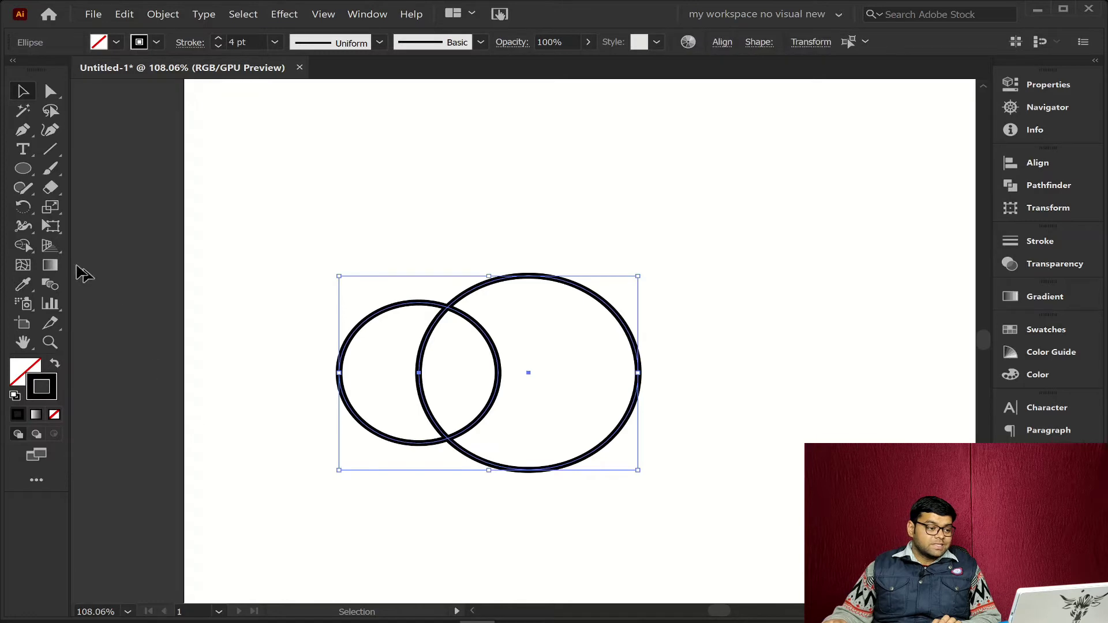
click(23, 245)
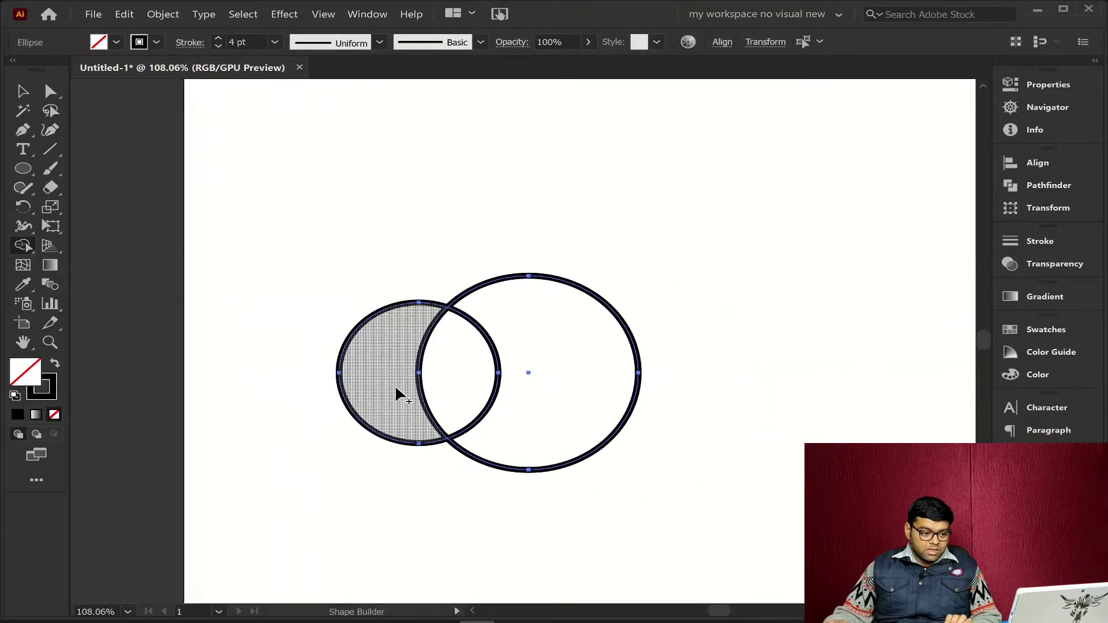
drag(397, 394, 455, 386)
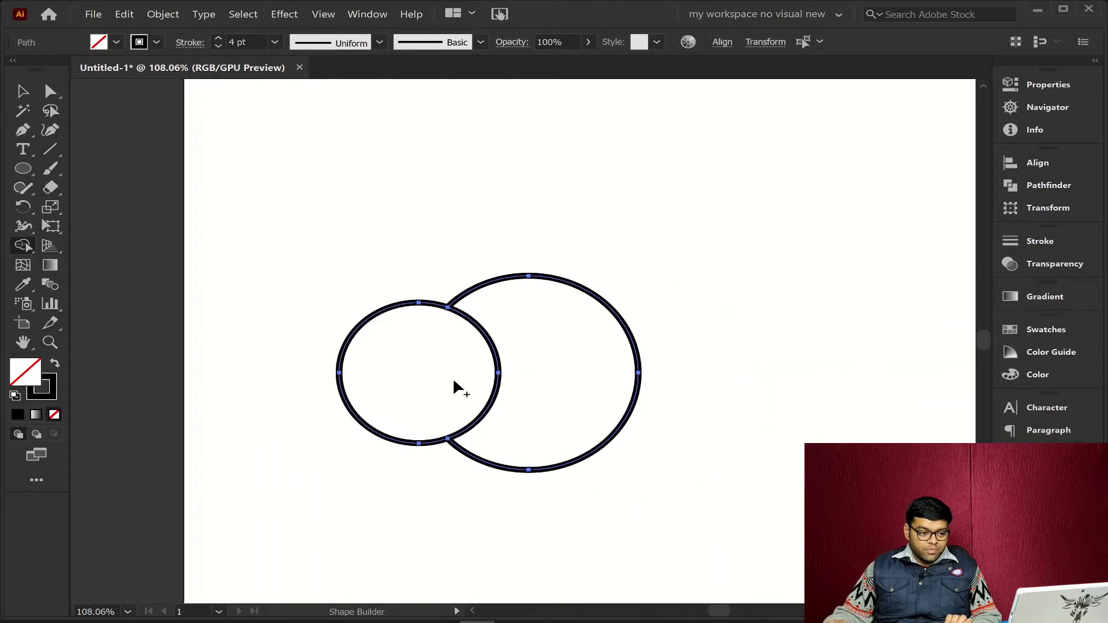
ctrl+click(771, 428)
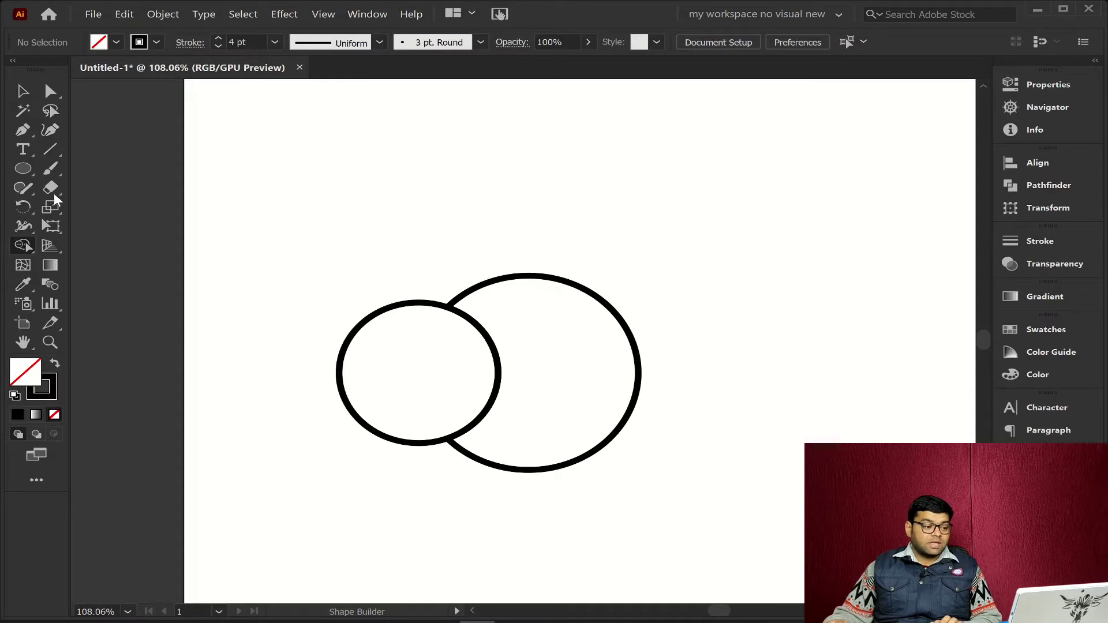
Draw a short diagonal line to the upper right of the ellipses and give its upper end the Arrow 2 arrowhead
click(44, 152)
drag(713, 236, 764, 310)
click(1064, 241)
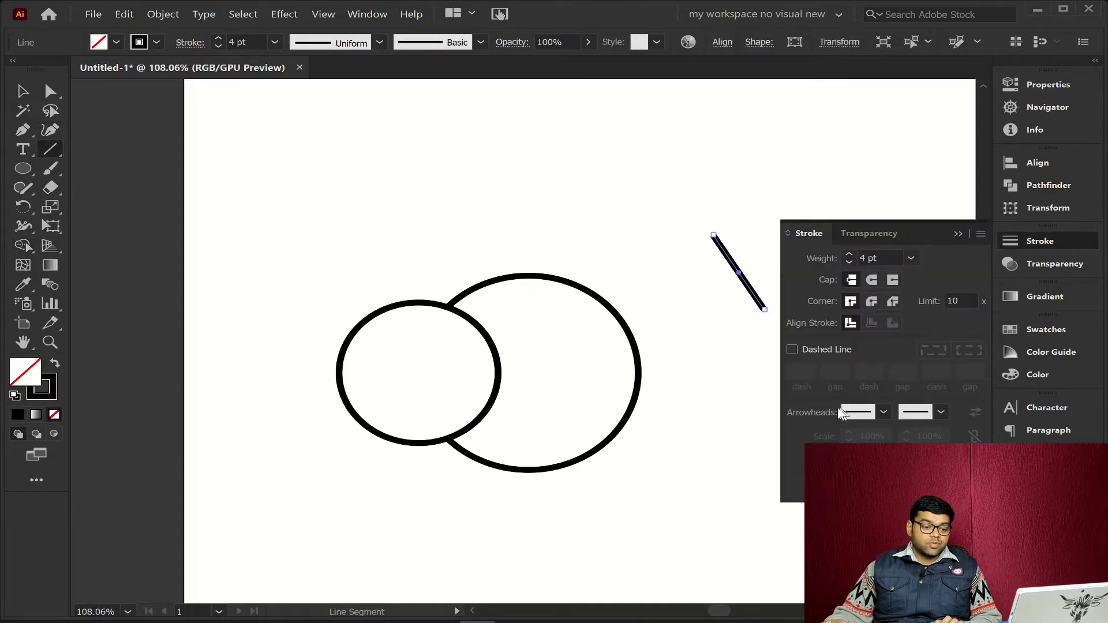
click(883, 412)
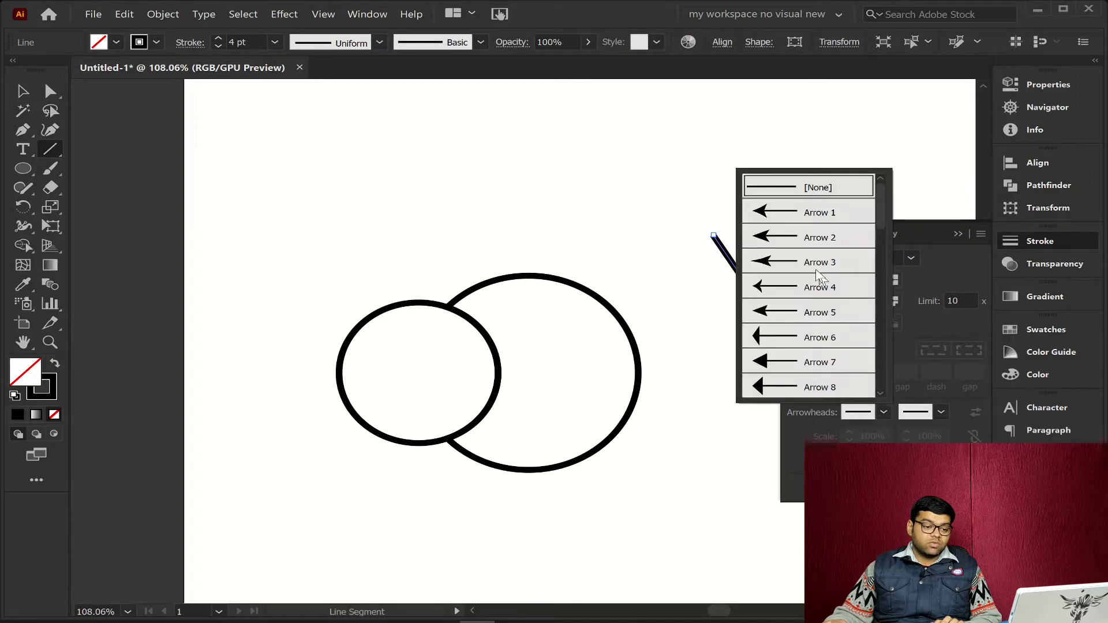
click(795, 238)
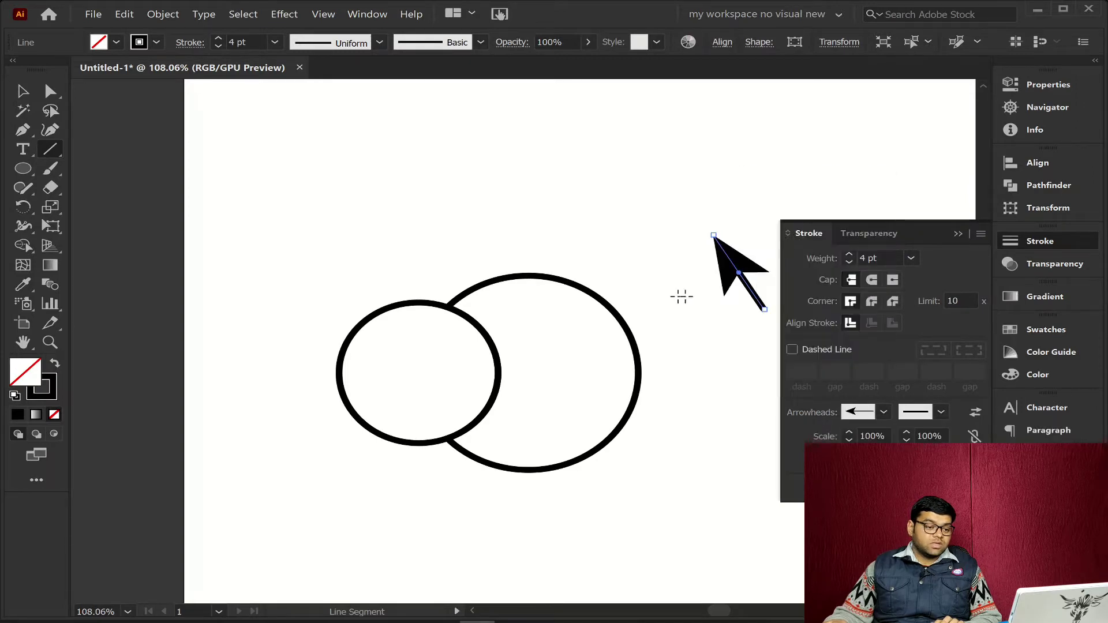
click(1085, 245)
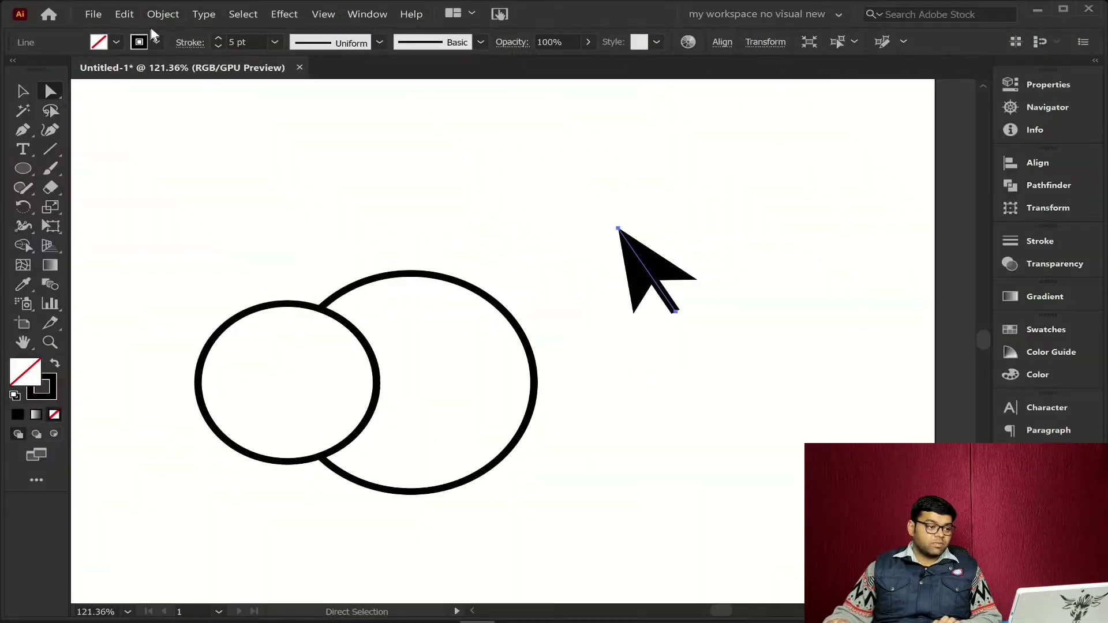
Apply Expand Appearance to the arrow line
click(162, 14)
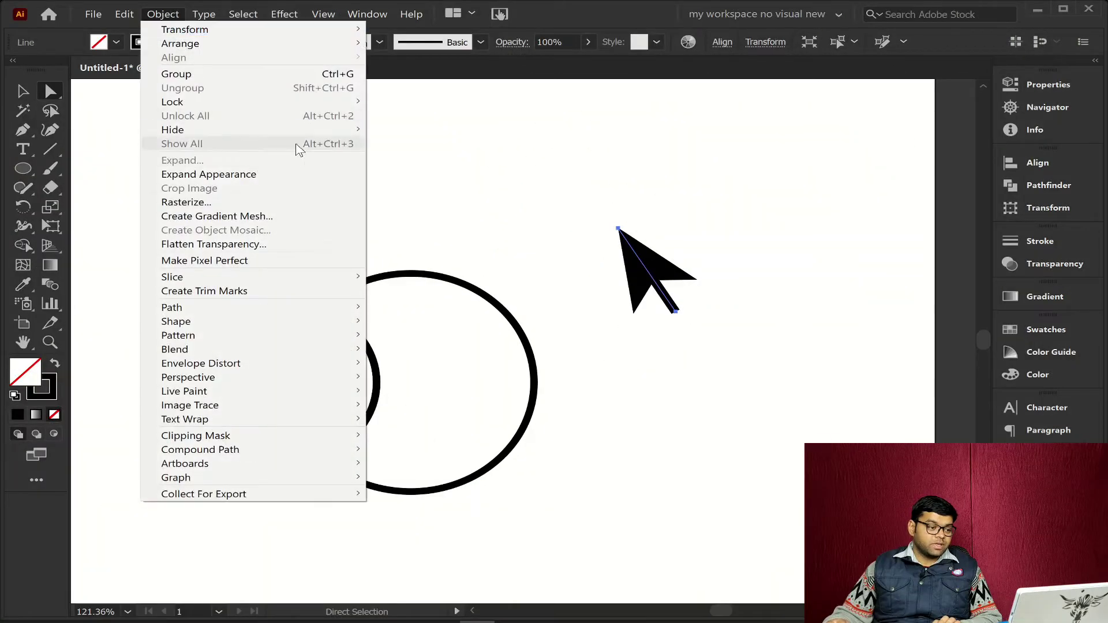
click(273, 176)
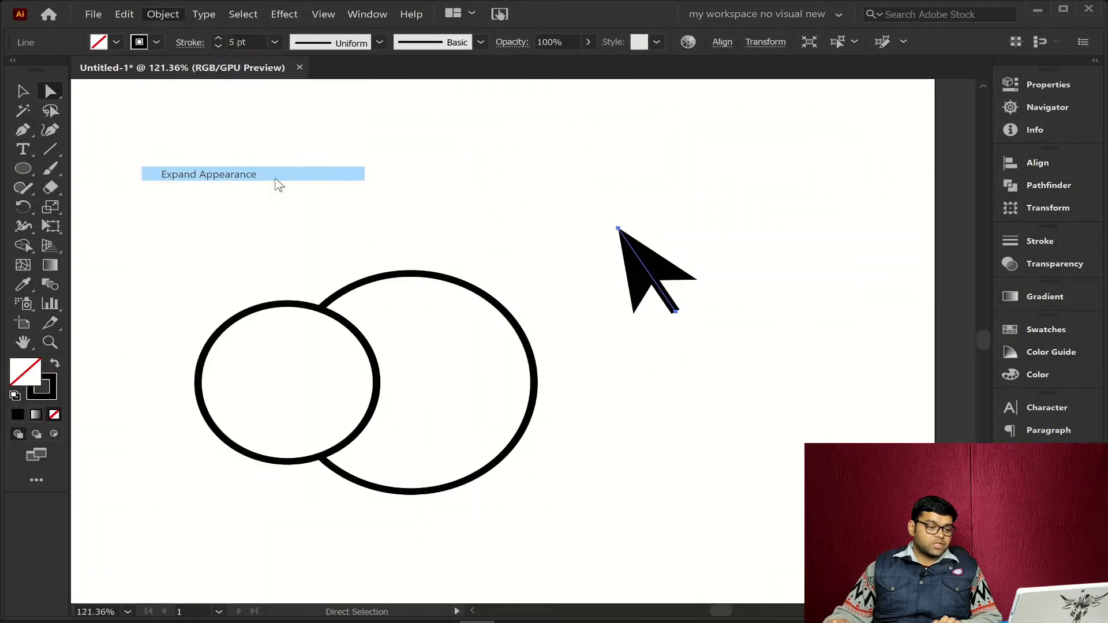
Remove the arrow's shaft by deleting its lower end anchor point, keeping only the arrowhead, and deselect
click(676, 312)
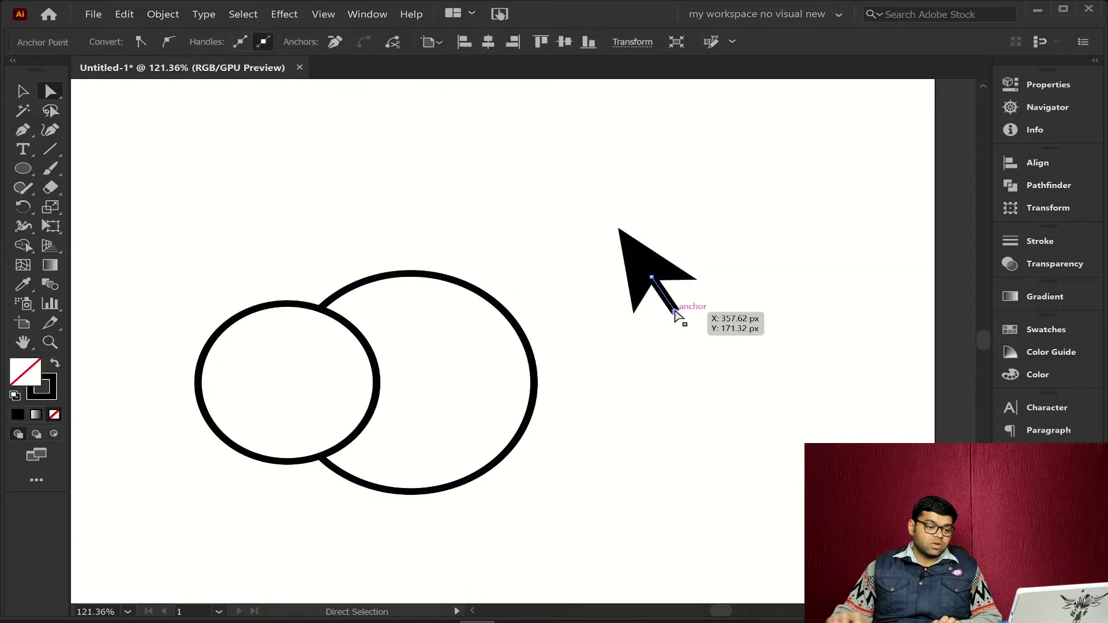
key(Delete)
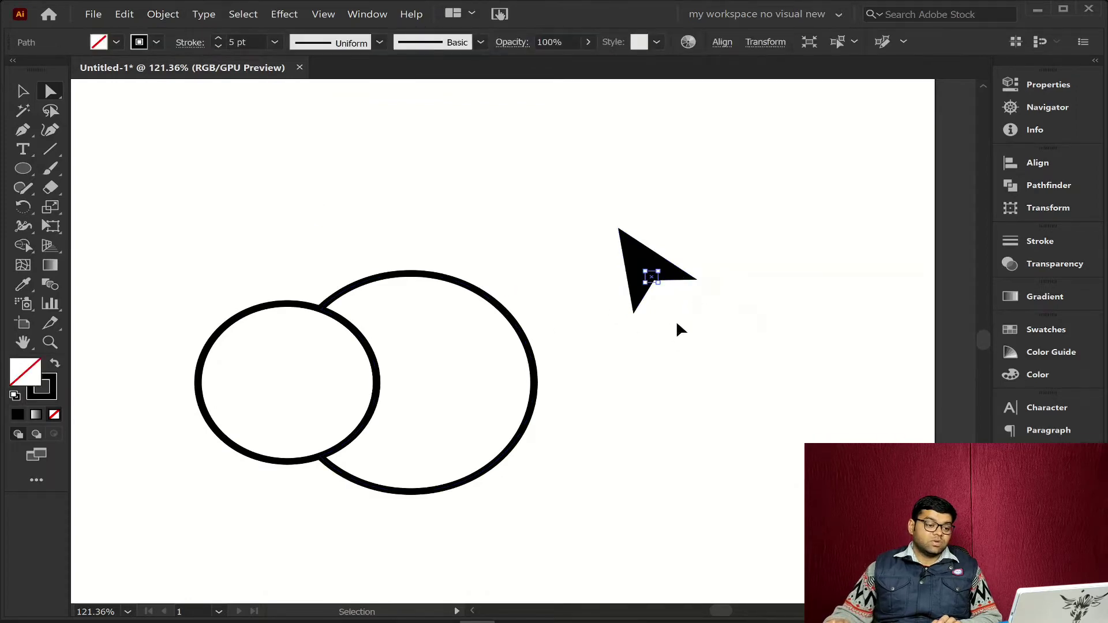
click(667, 318)
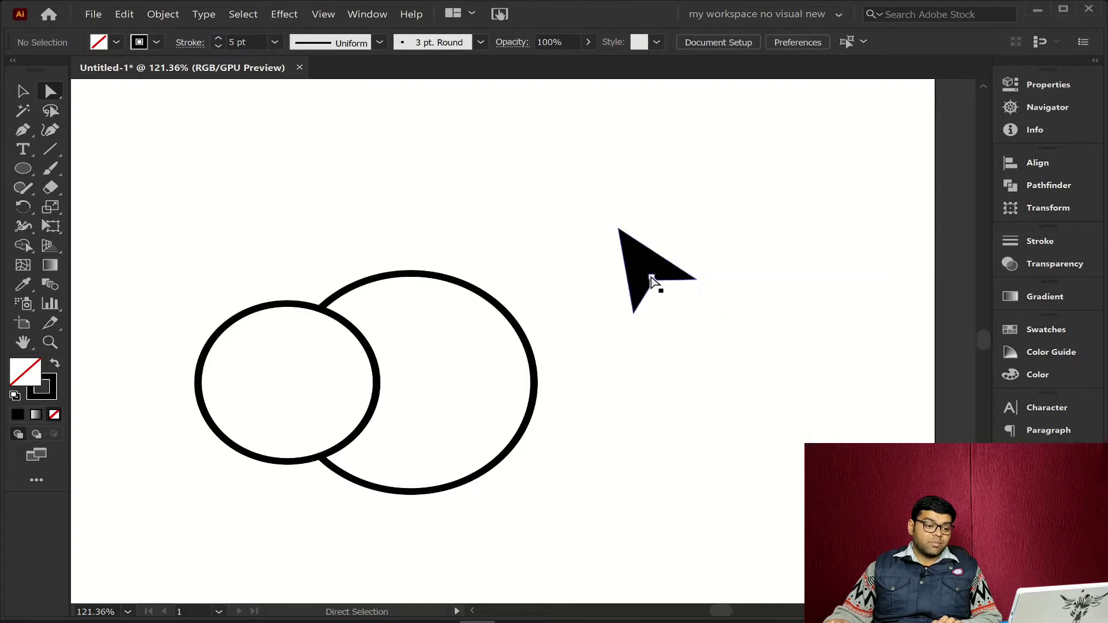
Select the whole arrowhead and scale it up proportionally from its tip
drag(760, 183, 601, 366)
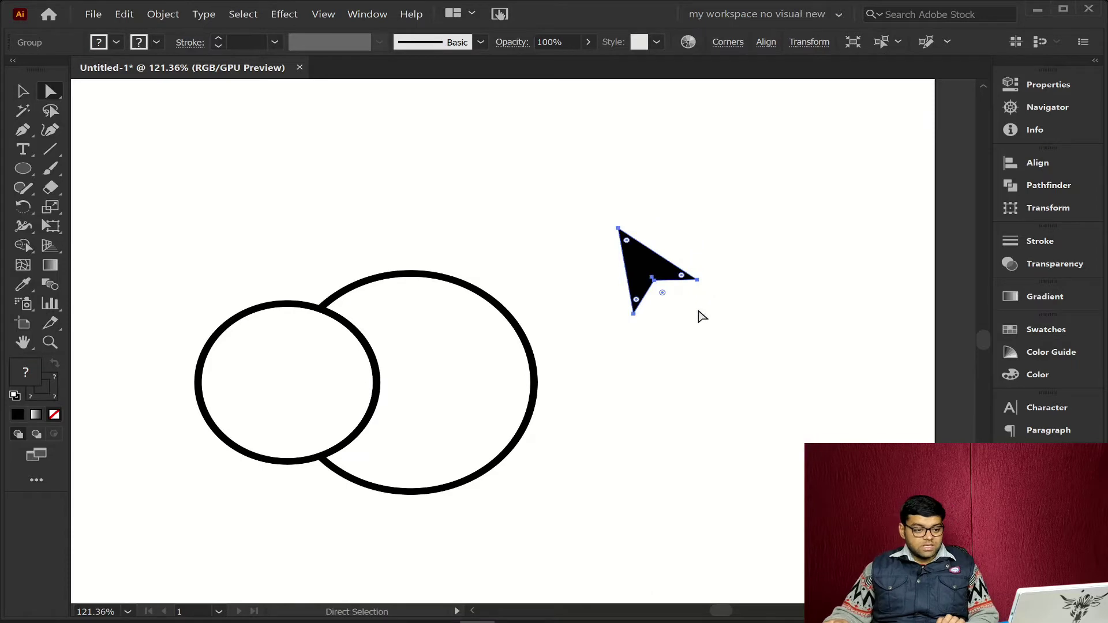
key(ctrl)
drag(698, 315, 767, 379)
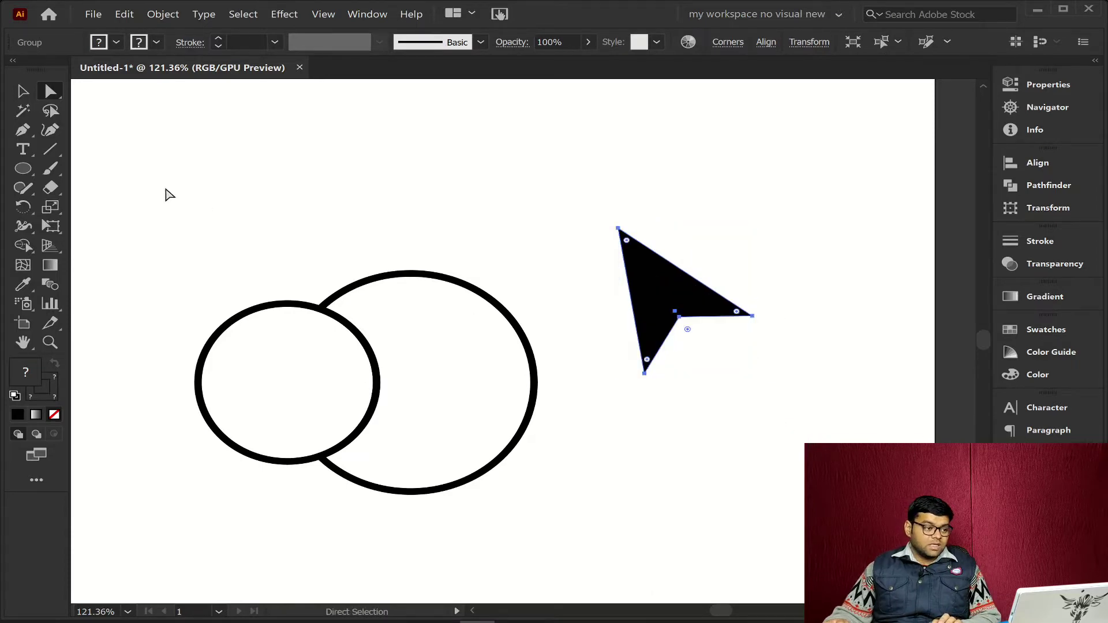
Place the arrowhead over the large ellipse's lower-right edge, rotate it slightly clockwise, and deselect it
click(22, 91)
drag(662, 286, 500, 469)
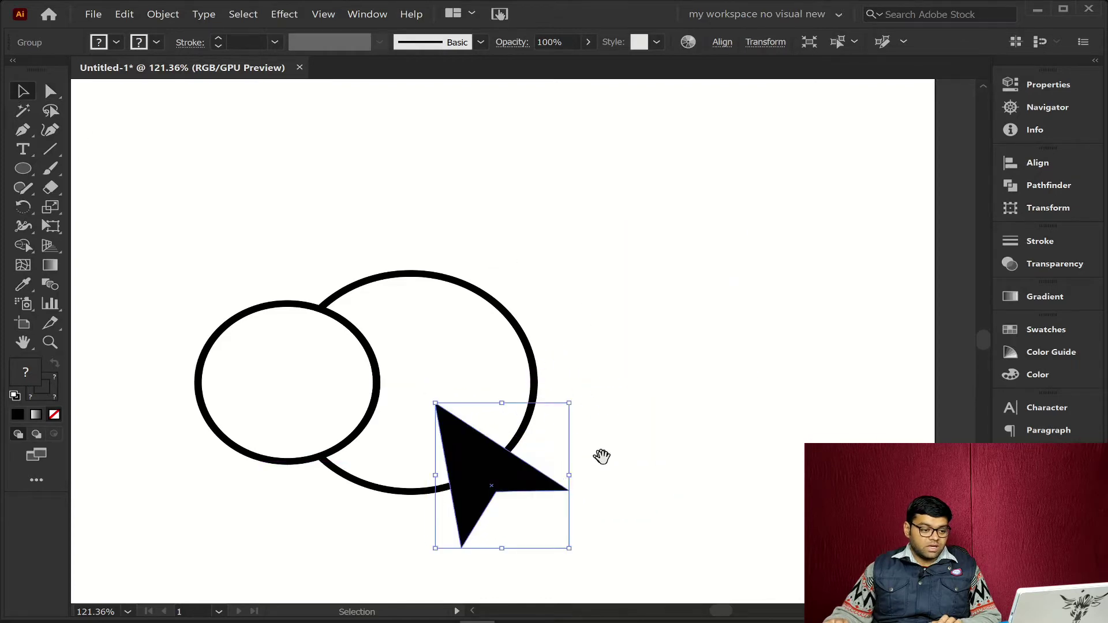
drag(601, 455, 656, 375)
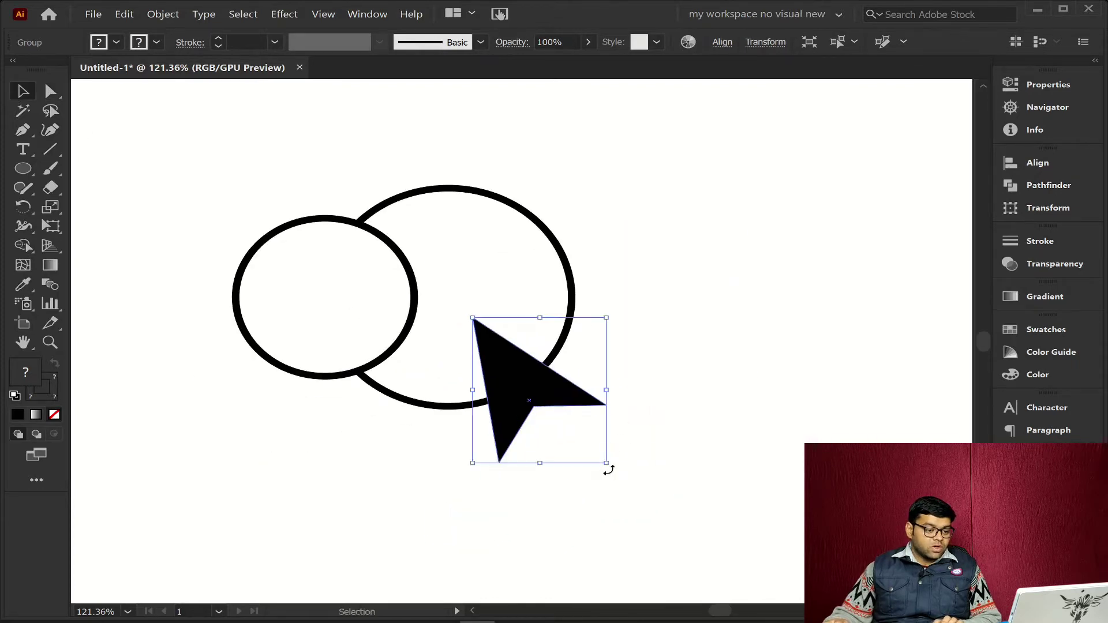
drag(608, 470, 583, 496)
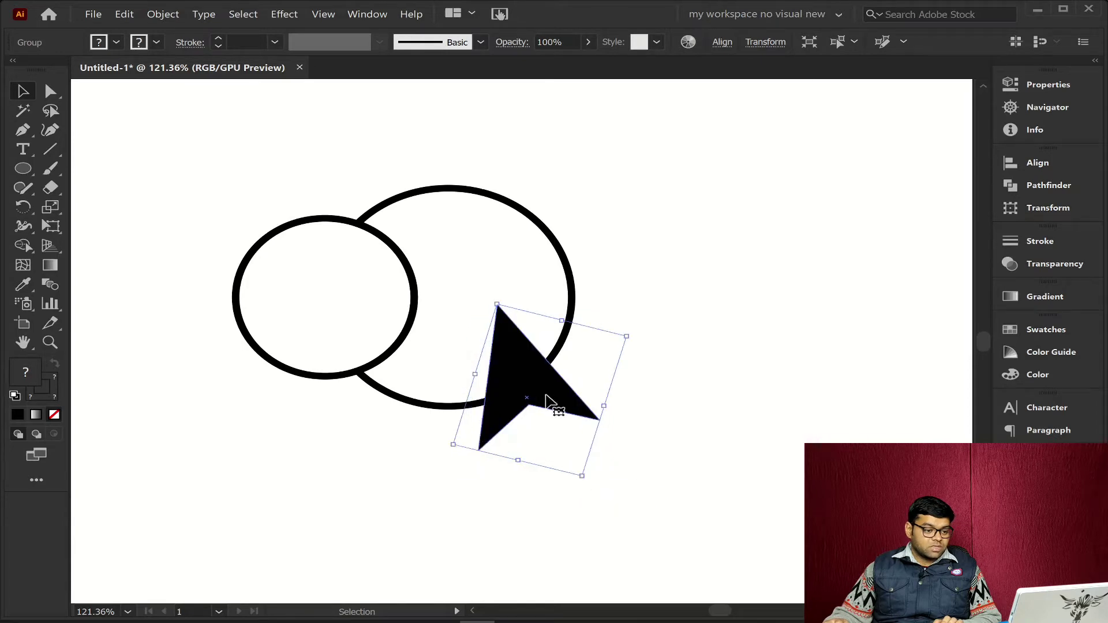
drag(545, 395, 552, 388)
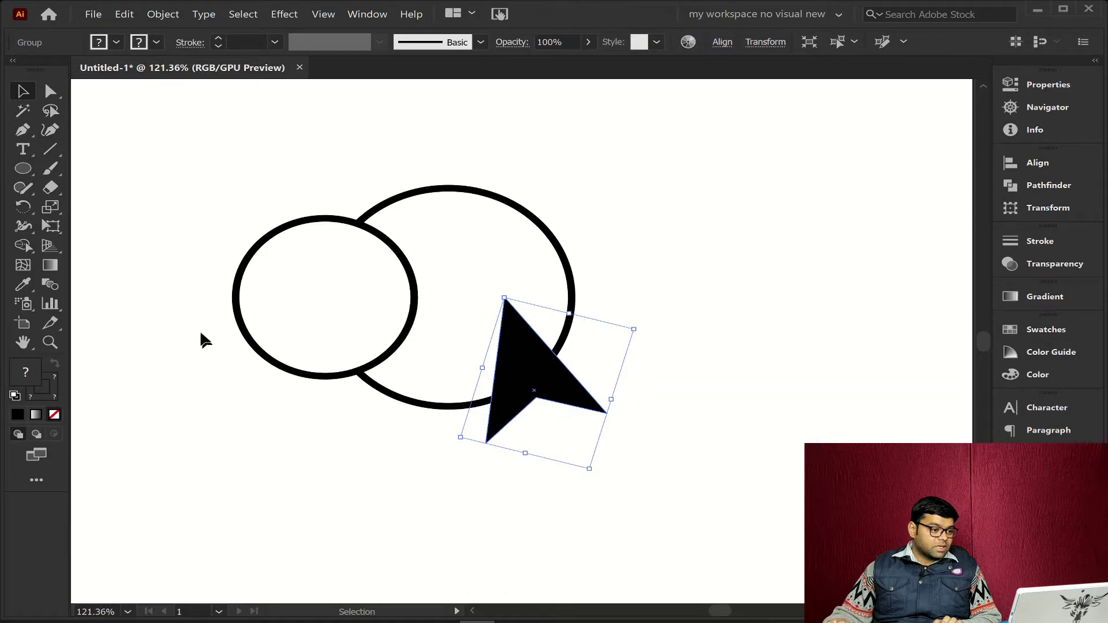
key(a)
click(731, 453)
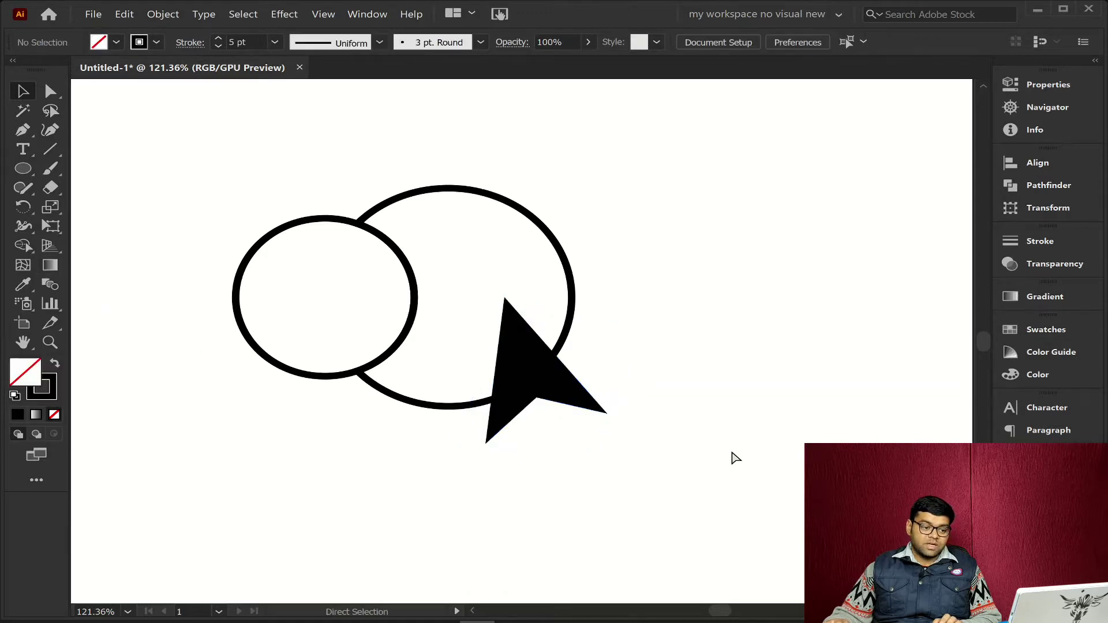
Expand both ellipses with Fill and Stroke enabled, turning their strokes into filled shapes, and deselect
key(v)
click(558, 240)
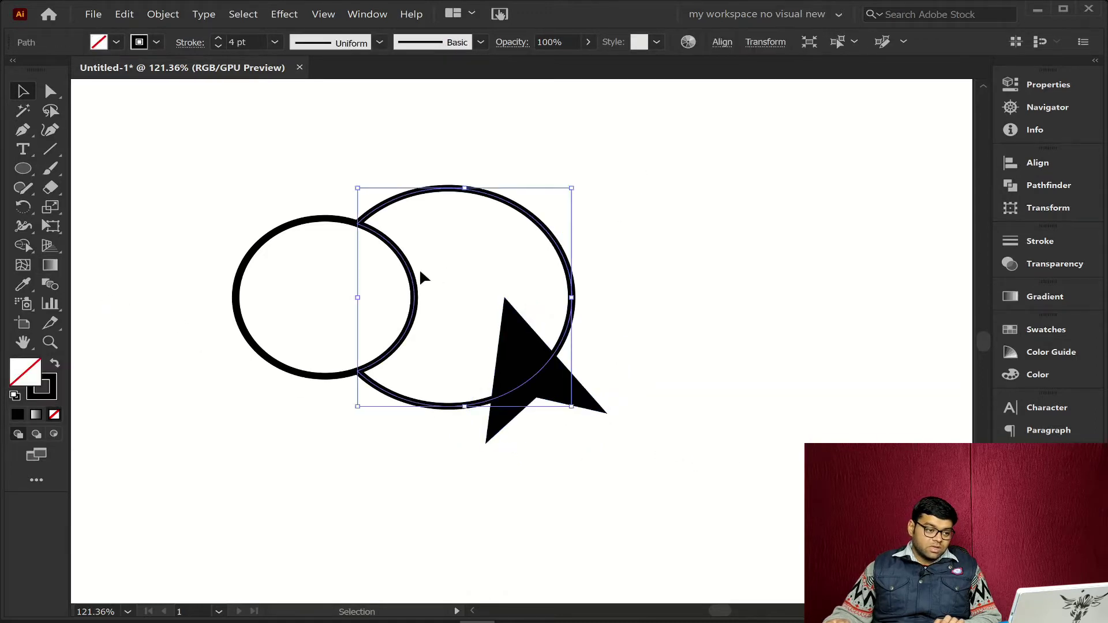
shift+click(293, 225)
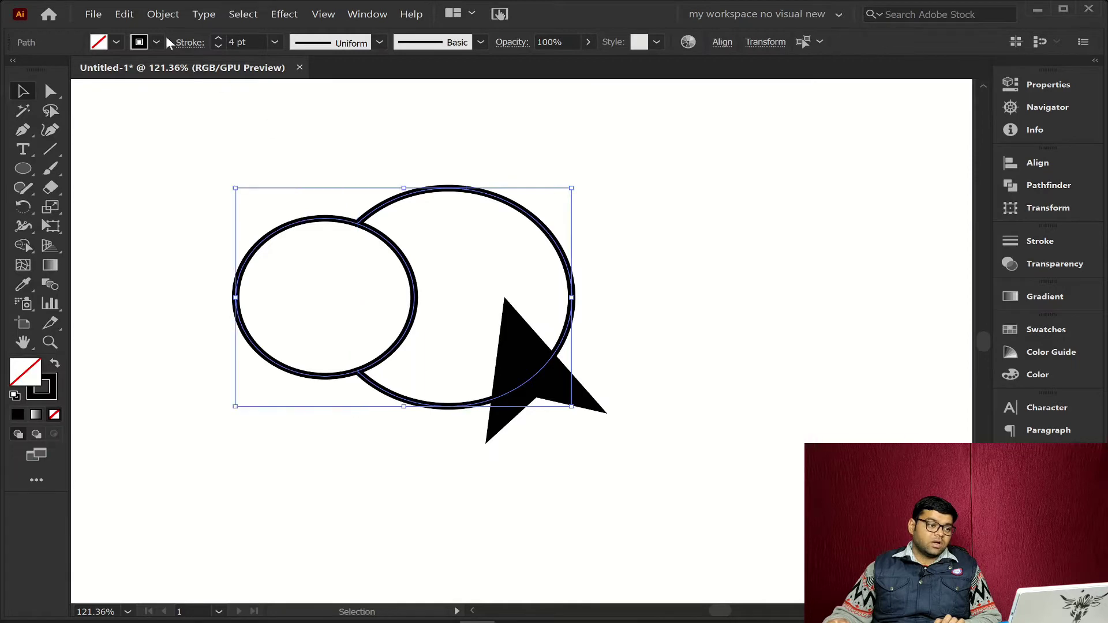
click(158, 17)
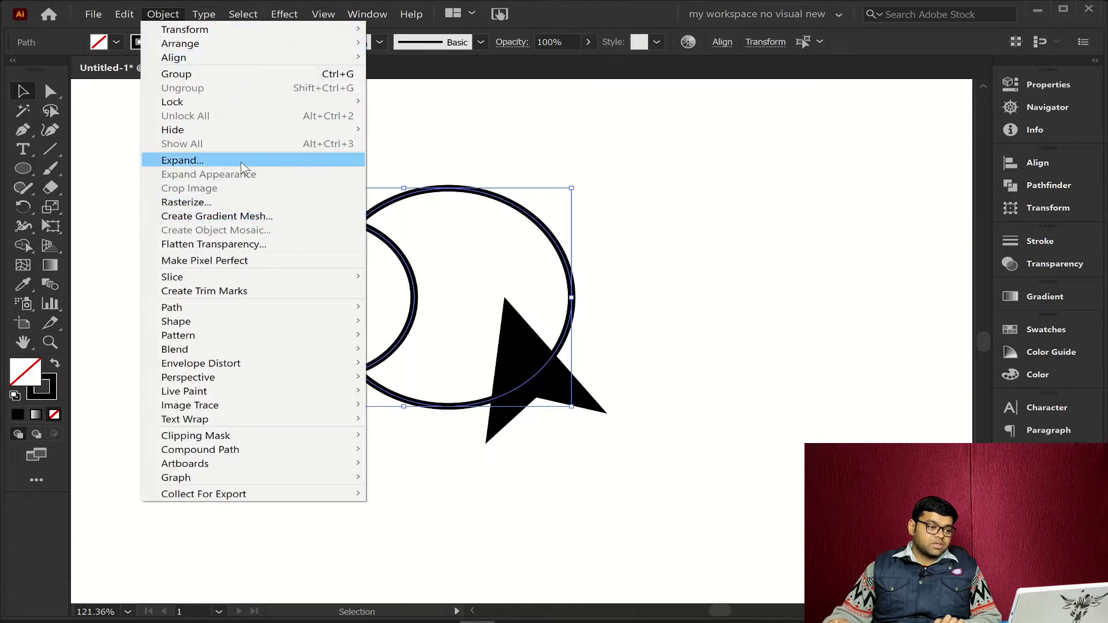
click(241, 161)
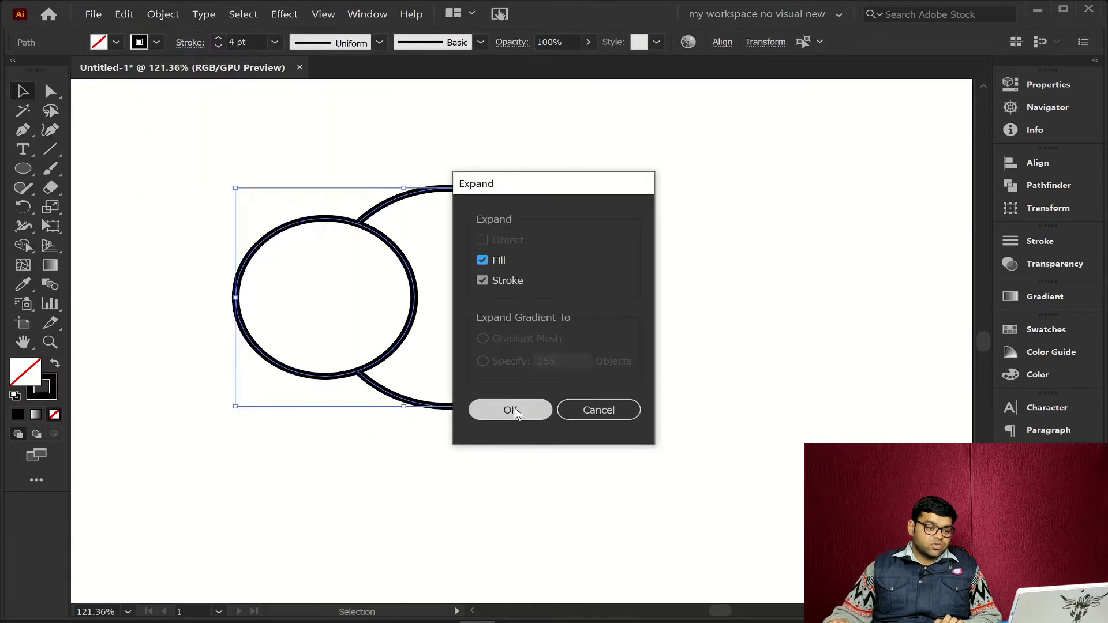
click(512, 408)
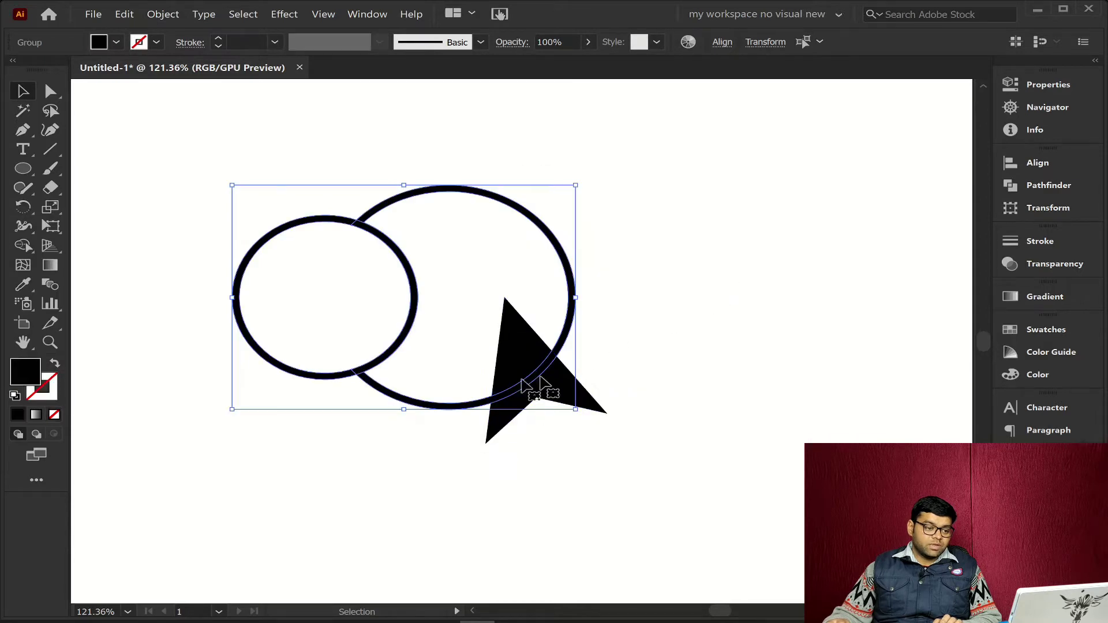
click(697, 378)
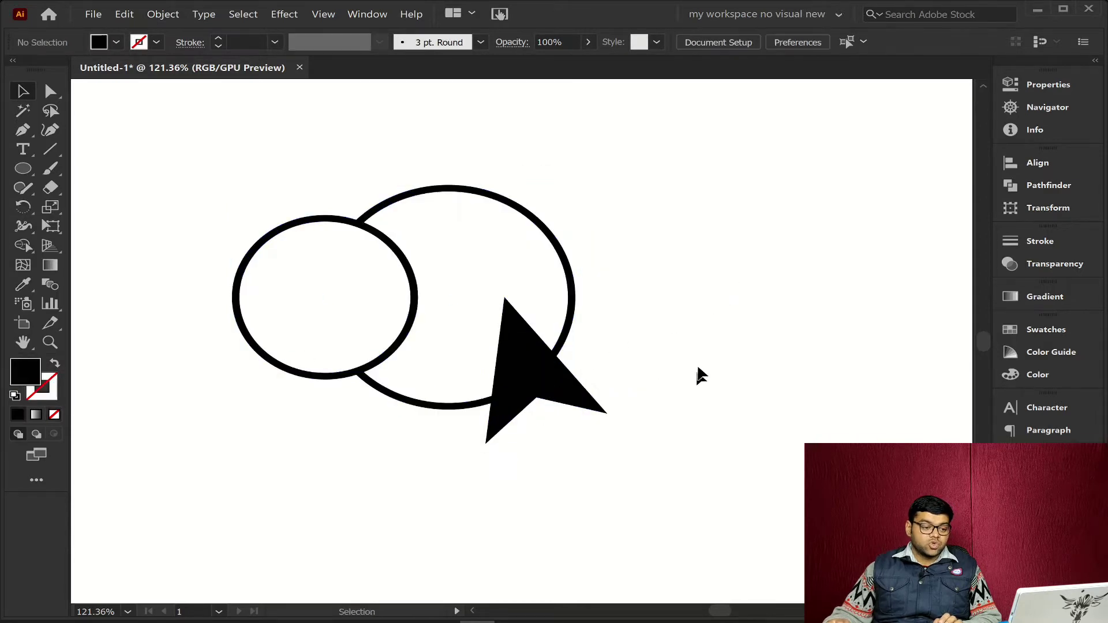
Add a 5 px Offset Path around the arrowhead with Miter joins and a miter limit of 4, and deselect
click(547, 376)
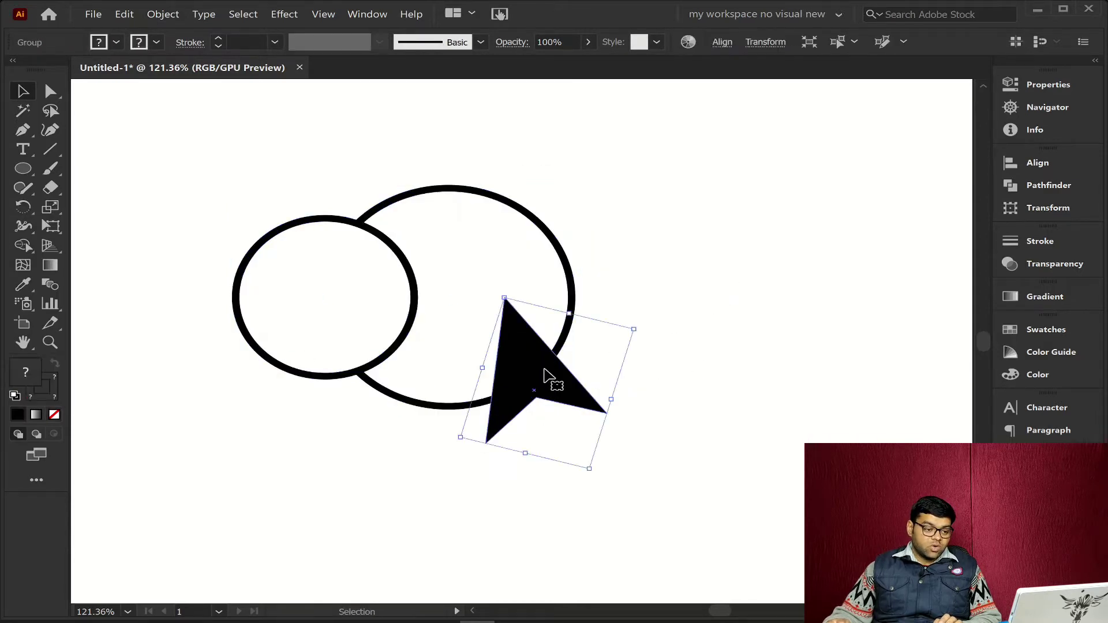
click(161, 18)
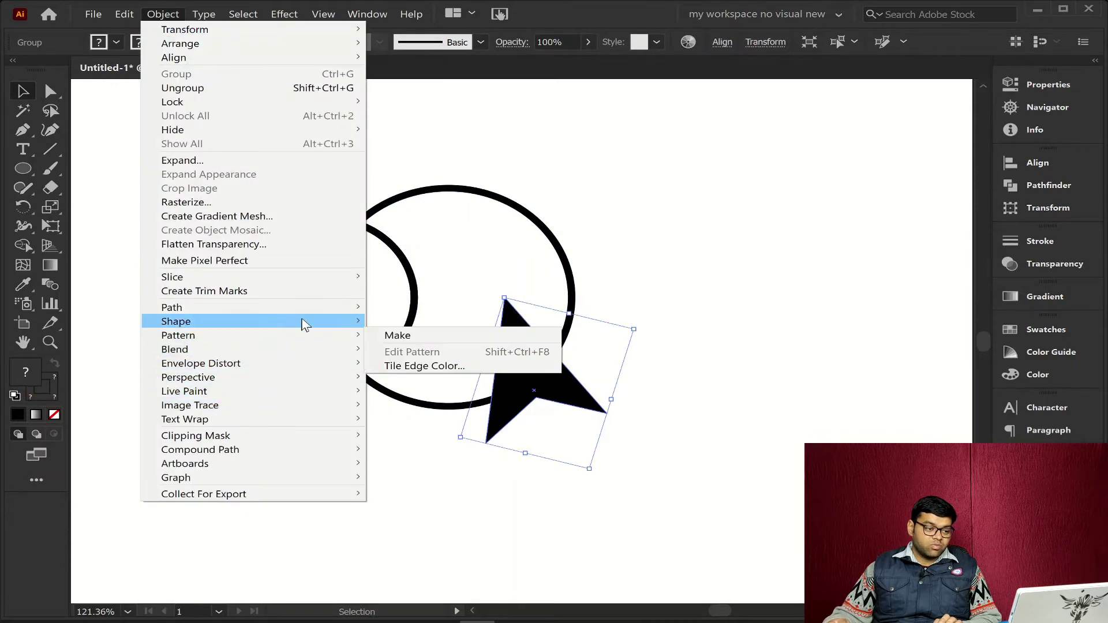
mouse_move(323, 307)
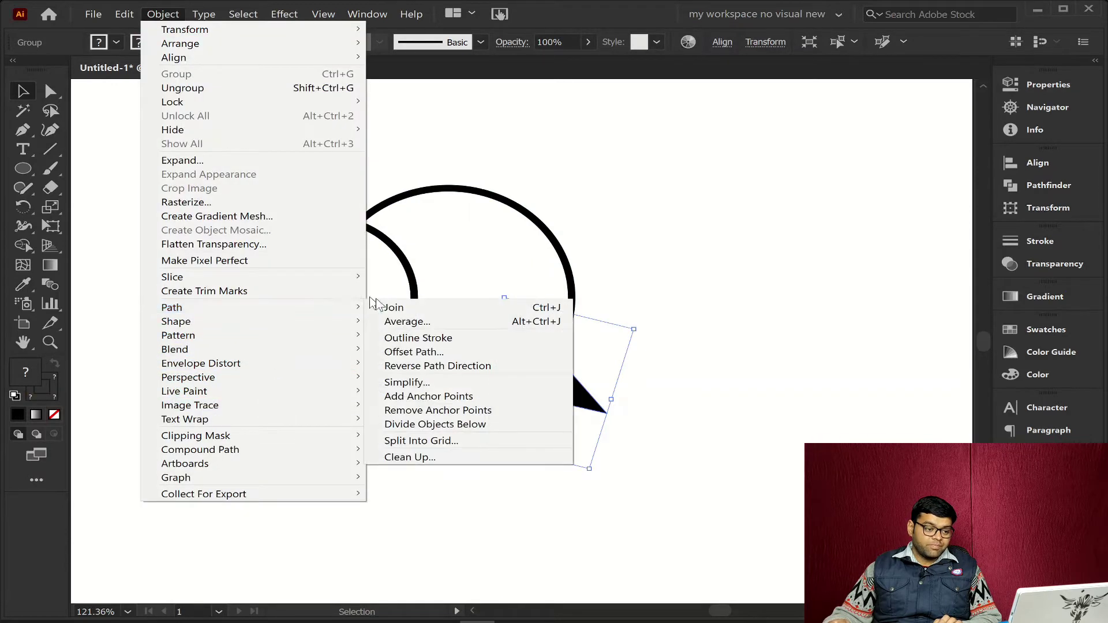
click(425, 352)
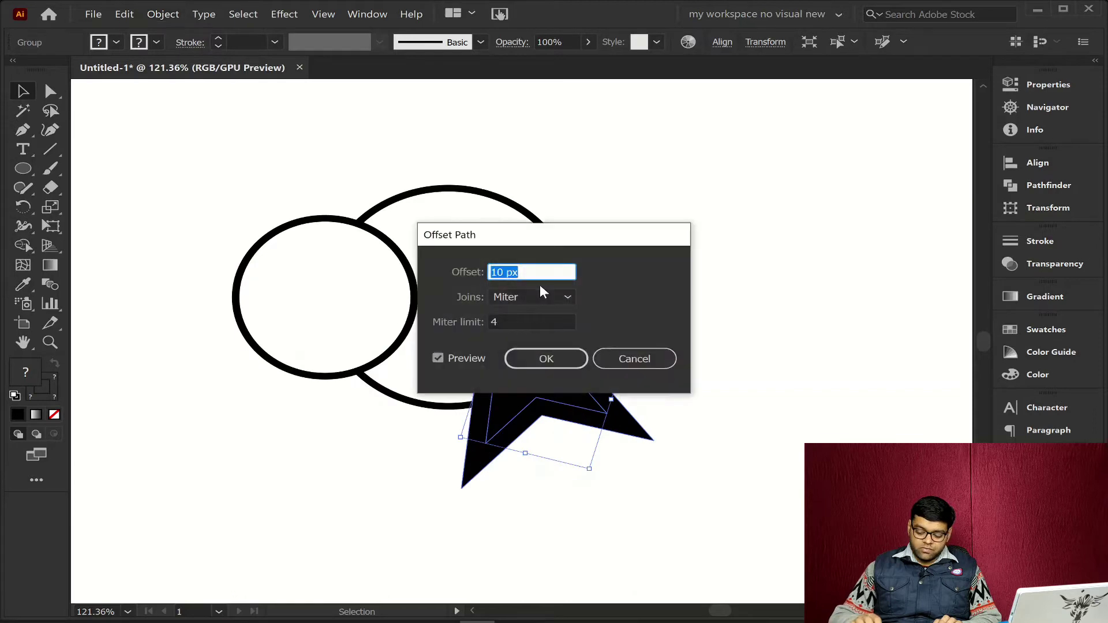
text(5)
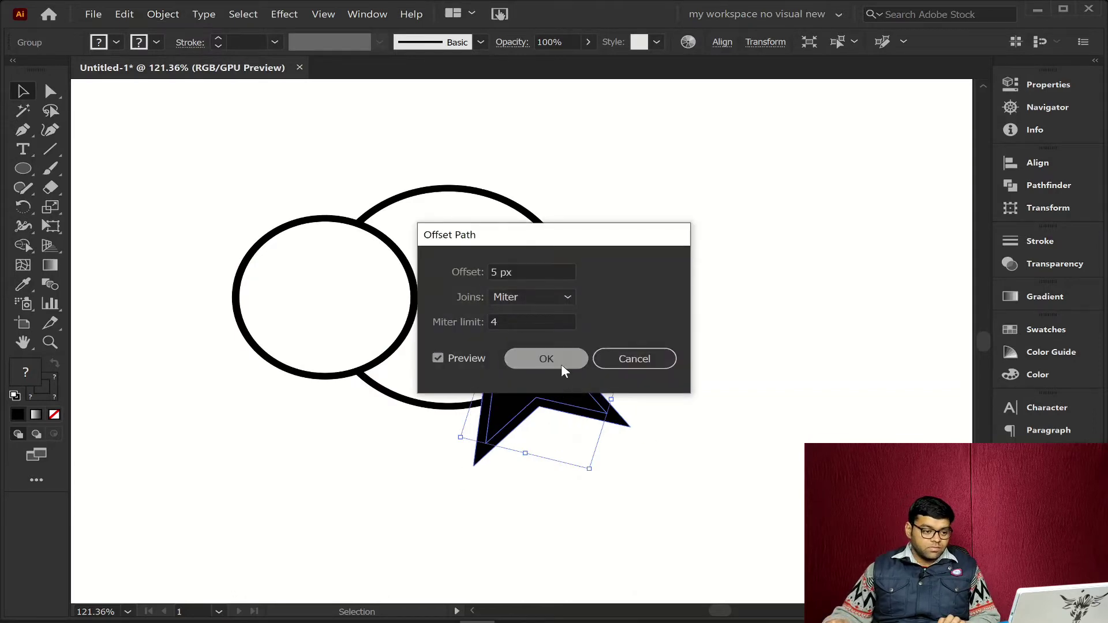
click(561, 363)
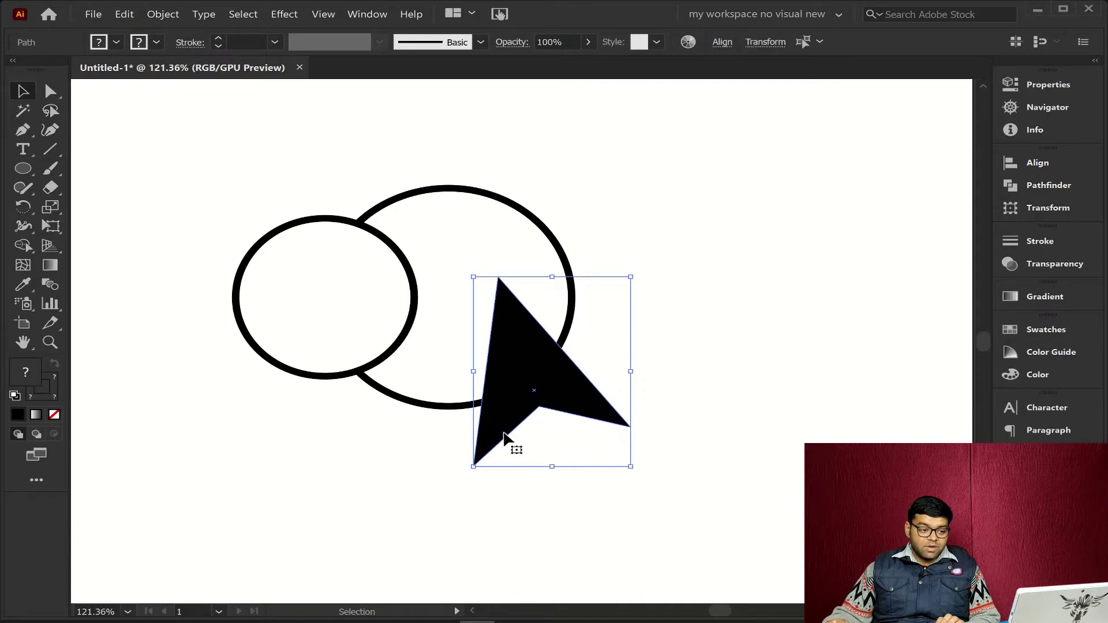
ctrl+click(723, 247)
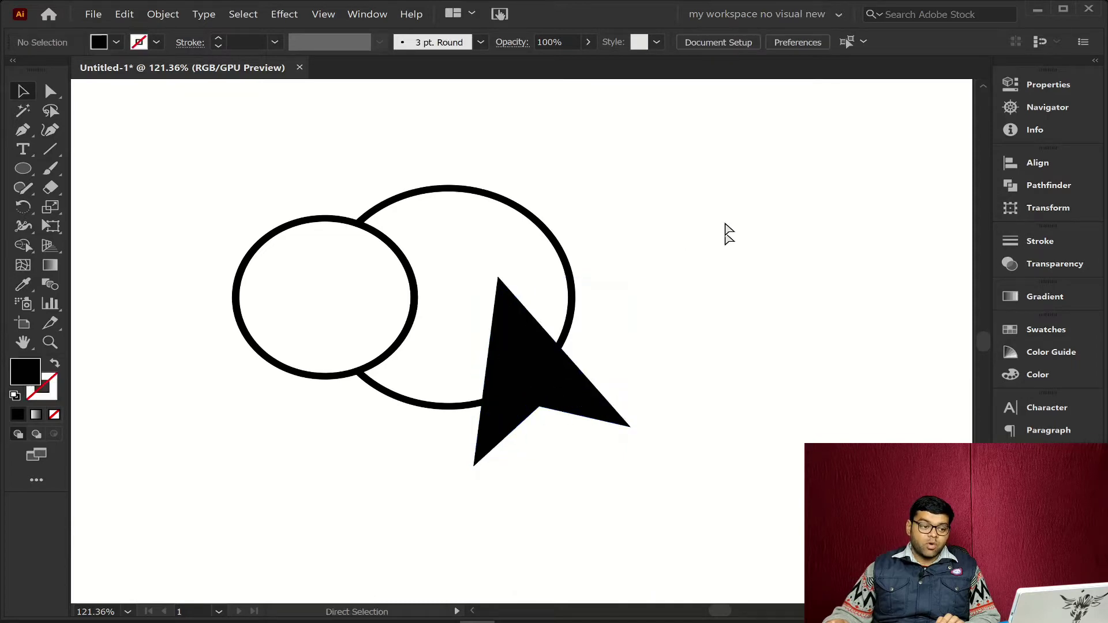
With all artwork selected, use Shape Builder to erase the offset band around the arrowhead and the ellipse outline pieces inside it, and deselect
drag(691, 243, 187, 475)
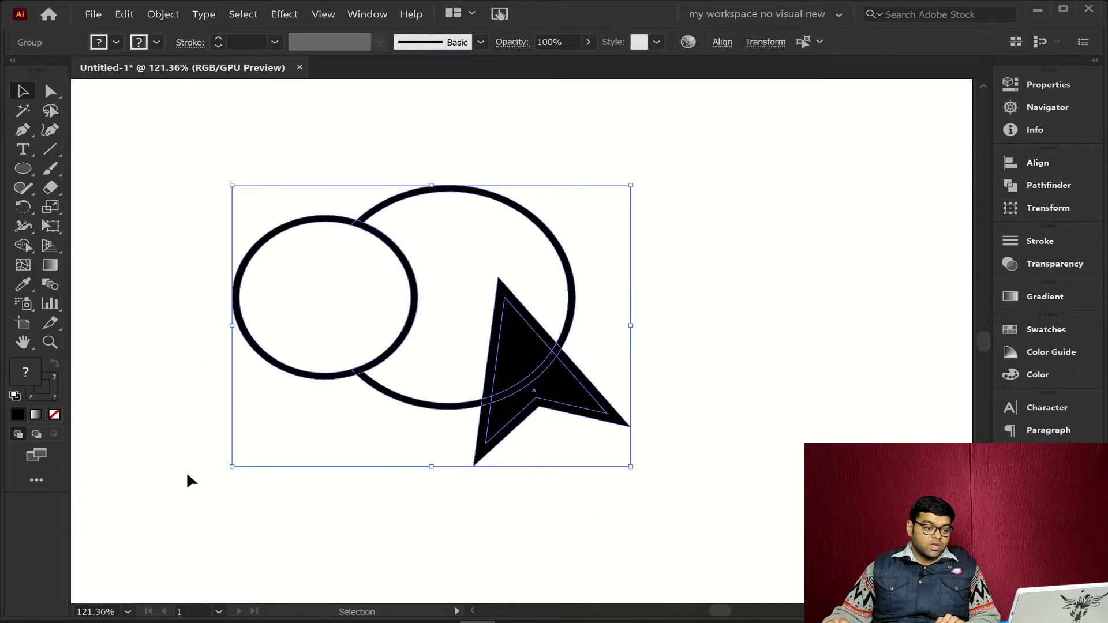
click(23, 244)
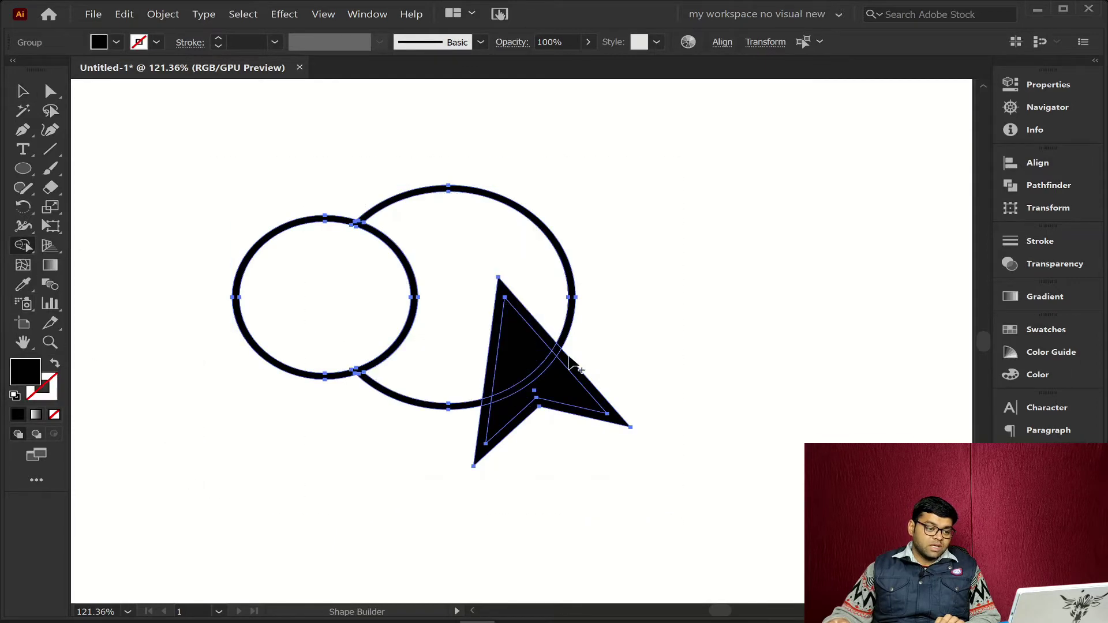
scroll(596, 349, up, 2)
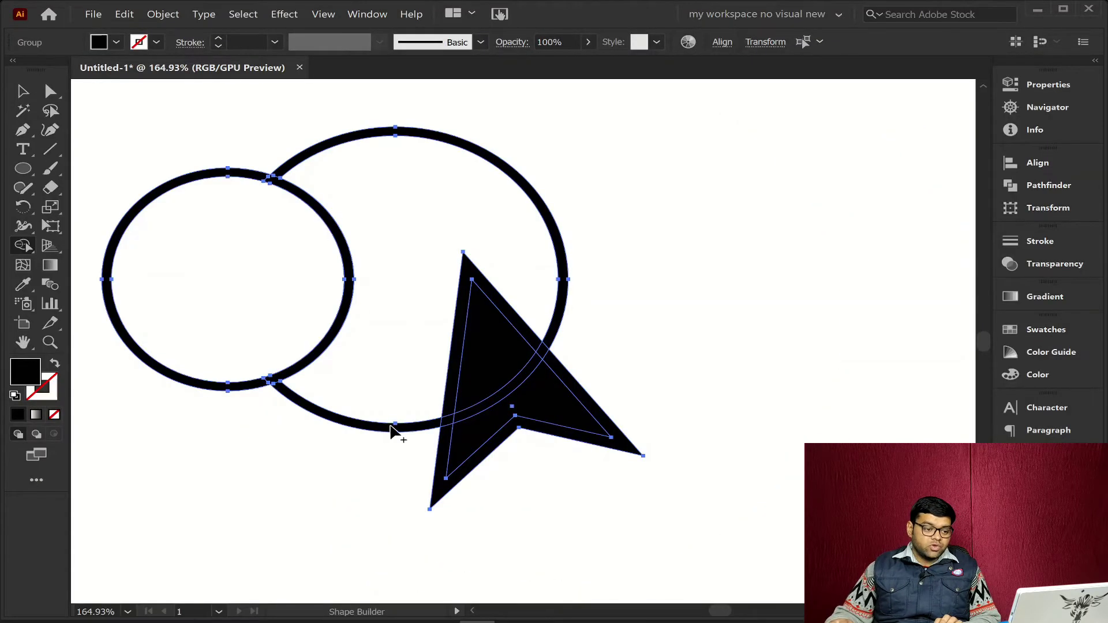
alt+click(470, 469)
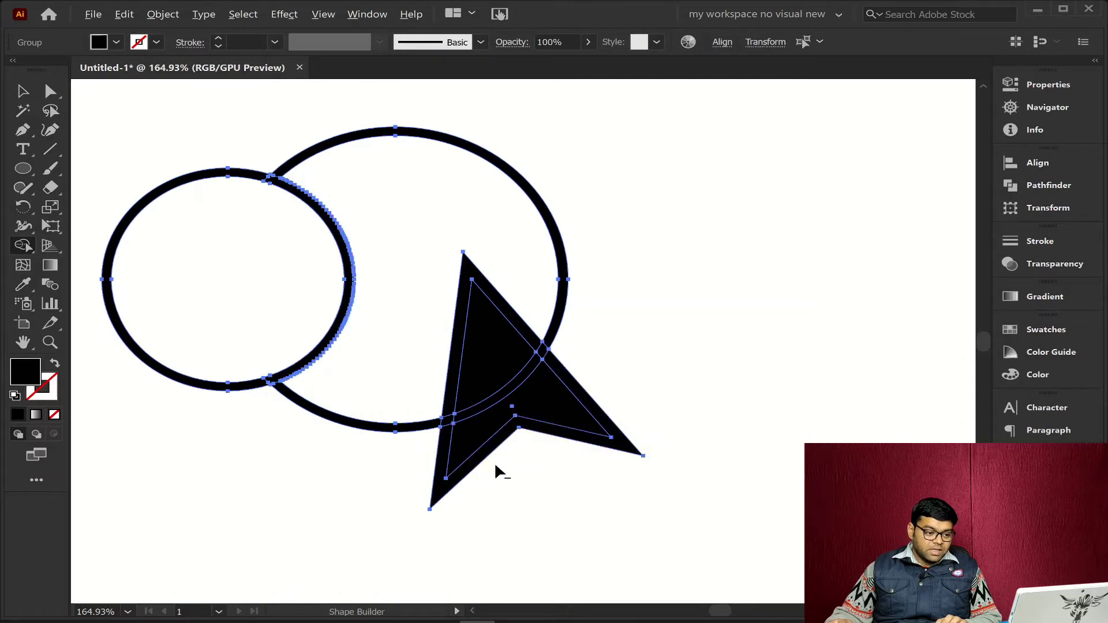
alt+click(485, 459)
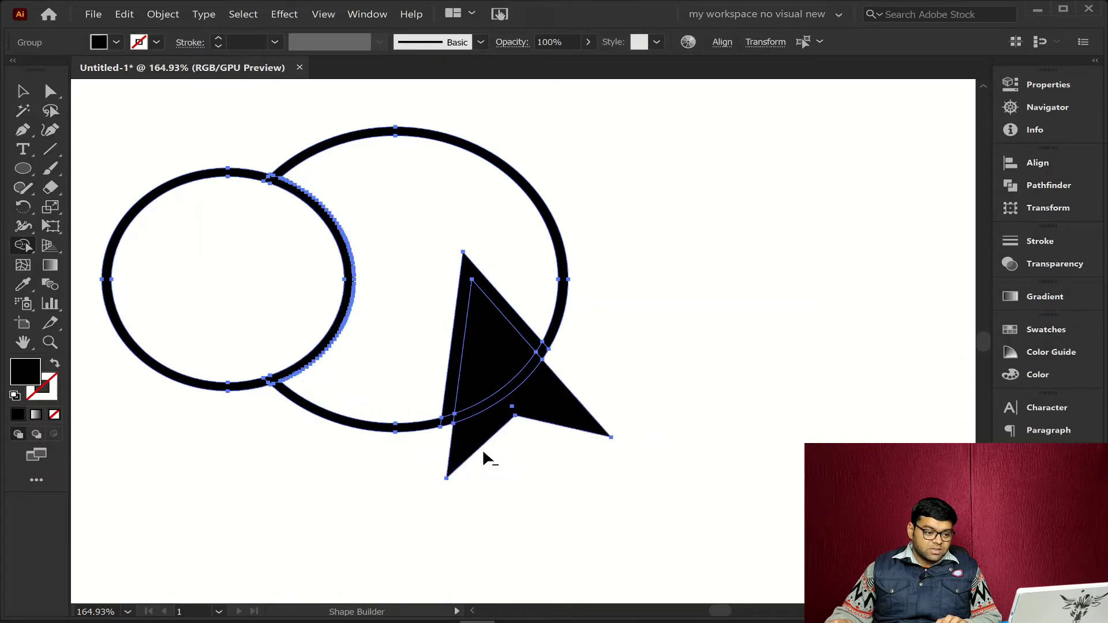
alt+click(542, 355)
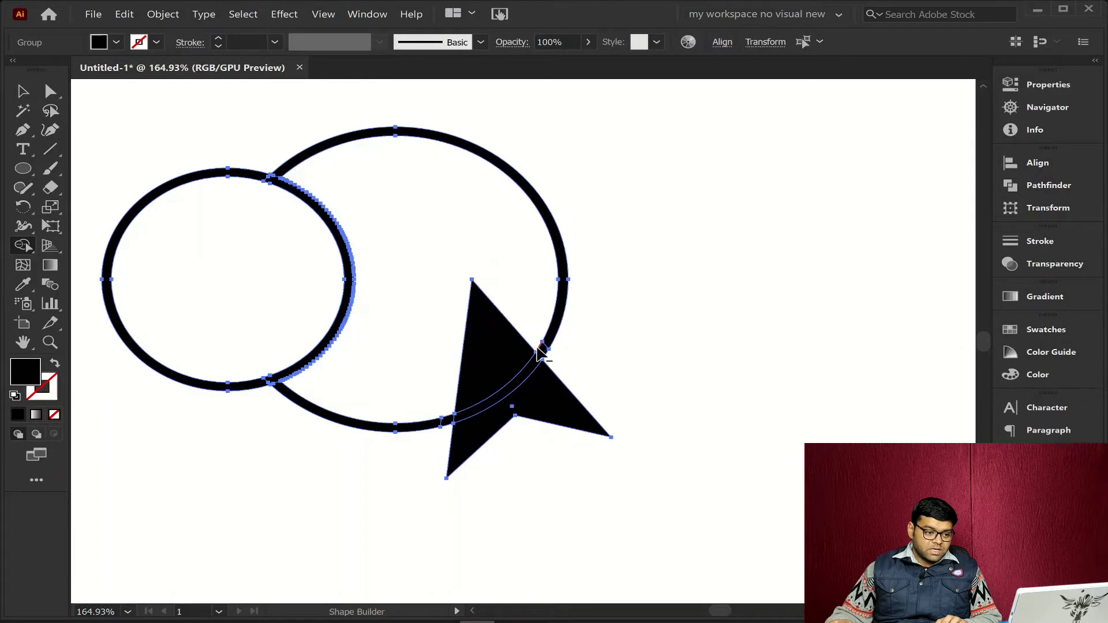
alt+click(450, 424)
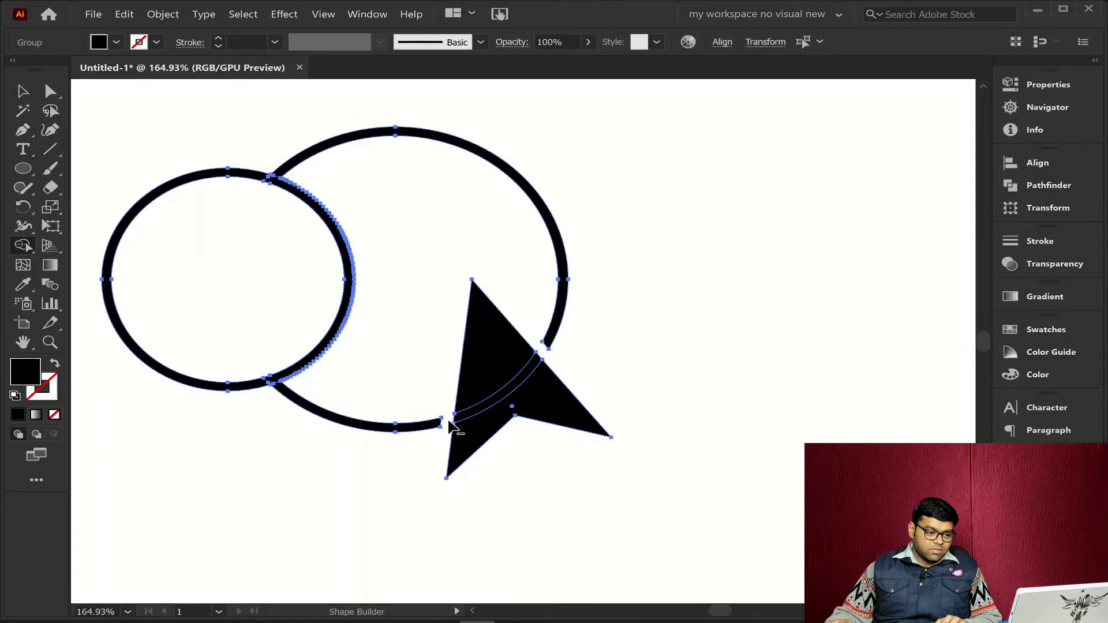
ctrl+click(581, 473)
scroll(633, 470, down, 4)
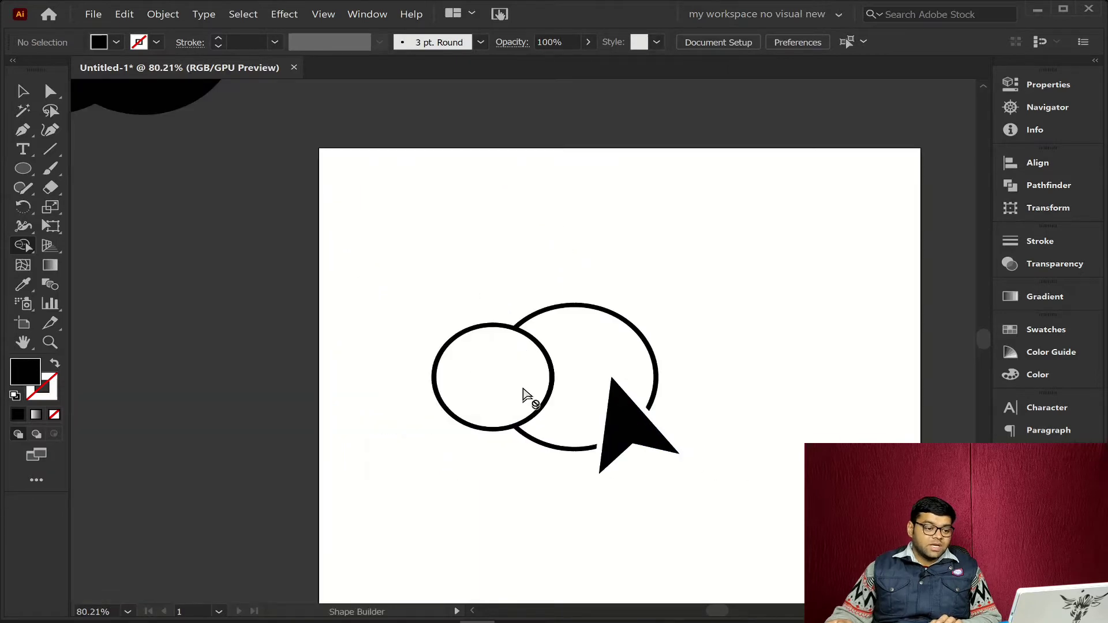
drag(773, 255, 409, 503)
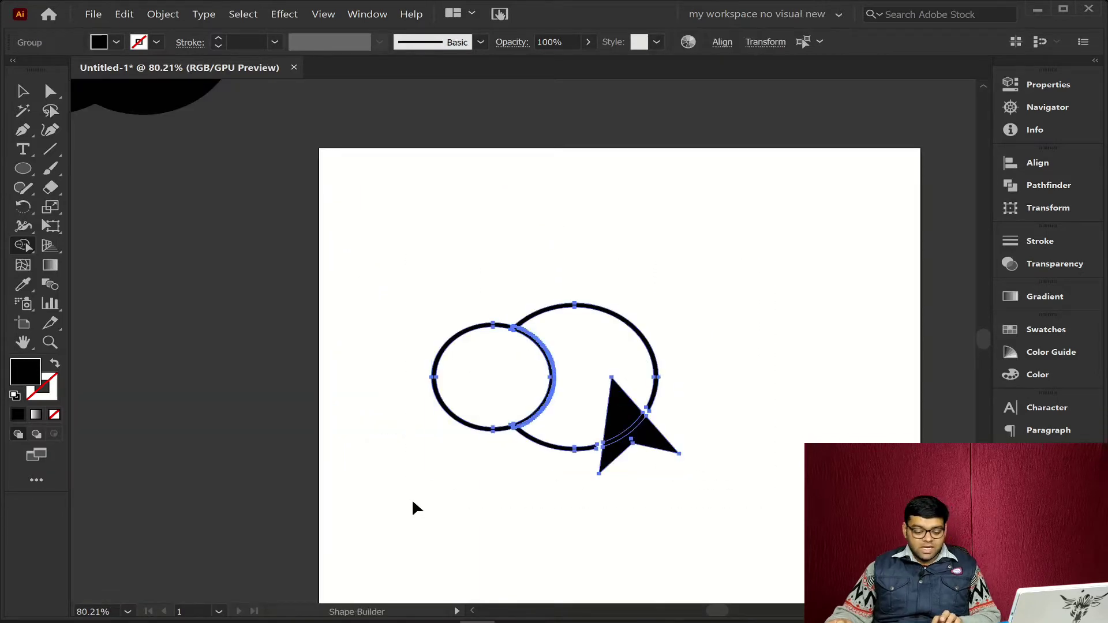
key(ctrl)
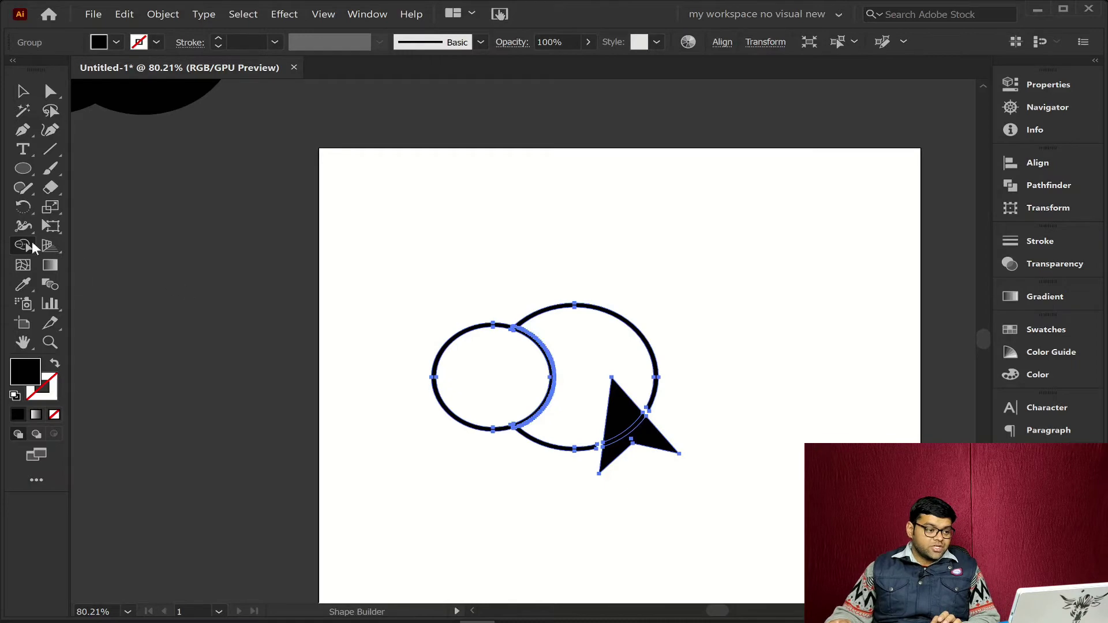
key(ctrl)
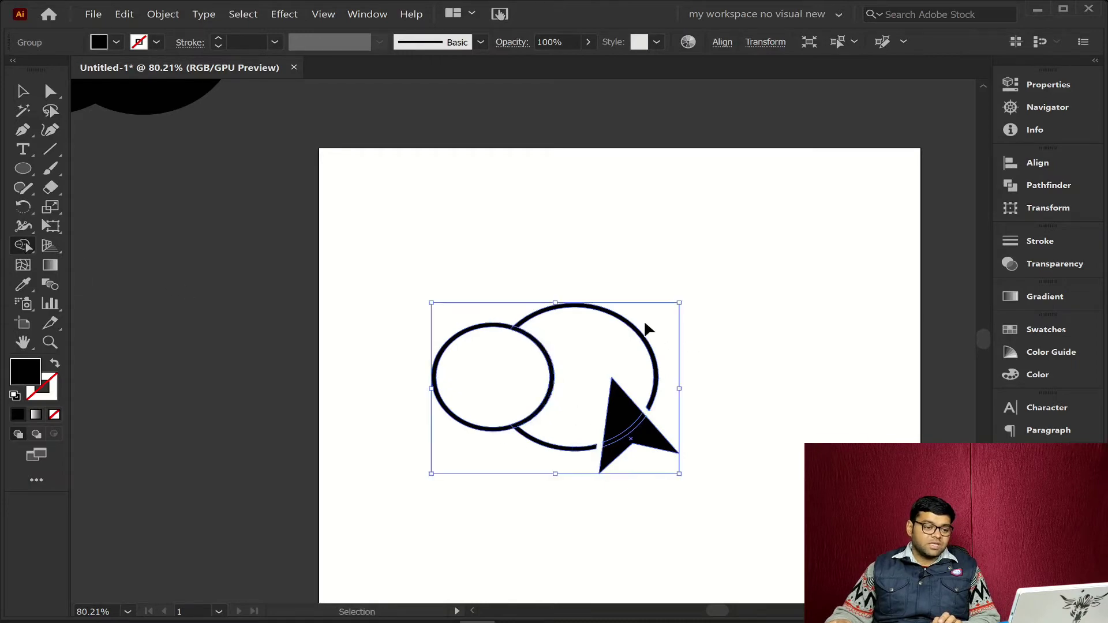
key(ctrl)
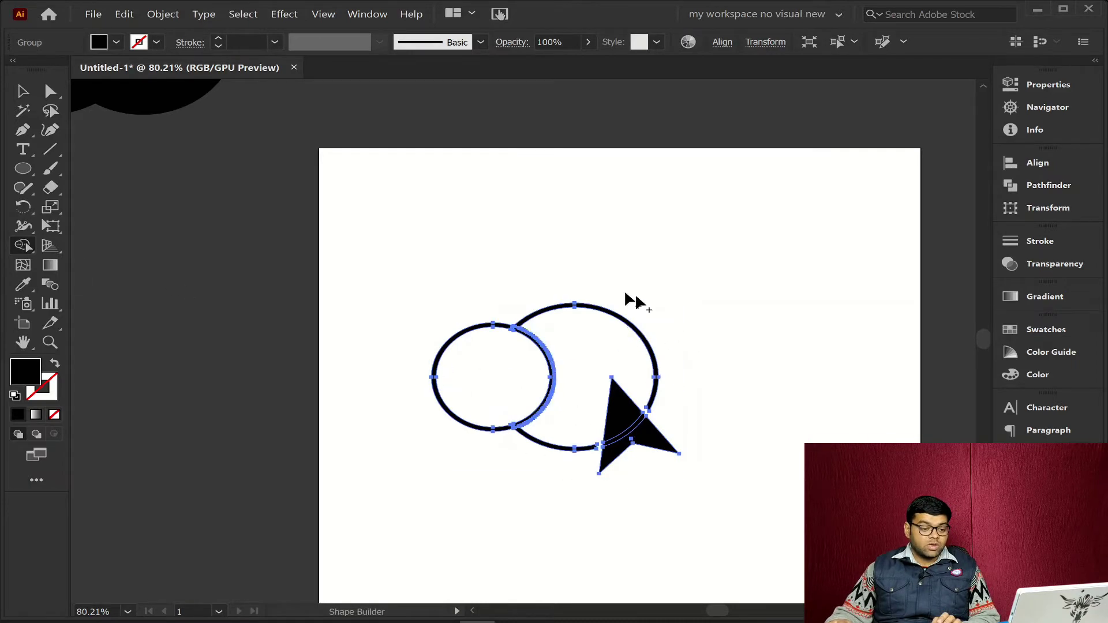
ctrl+click(698, 368)
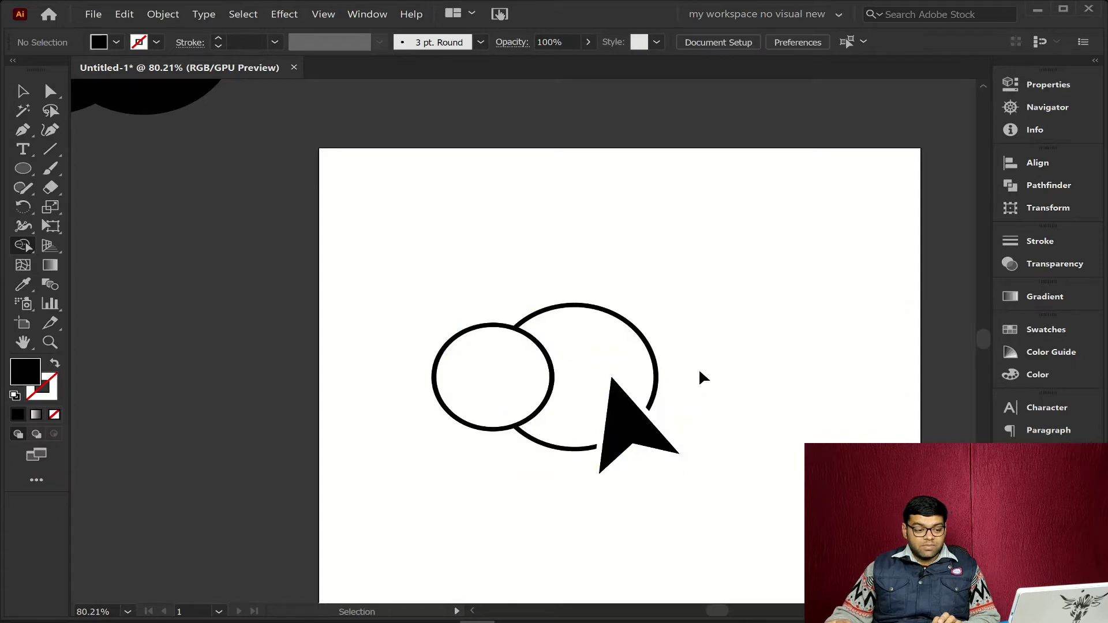
Select the whole ellipses-and-arrowhead icon, scale it down, move it off the artboard's left side, and deselect it
drag(718, 248, 415, 536)
click(23, 91)
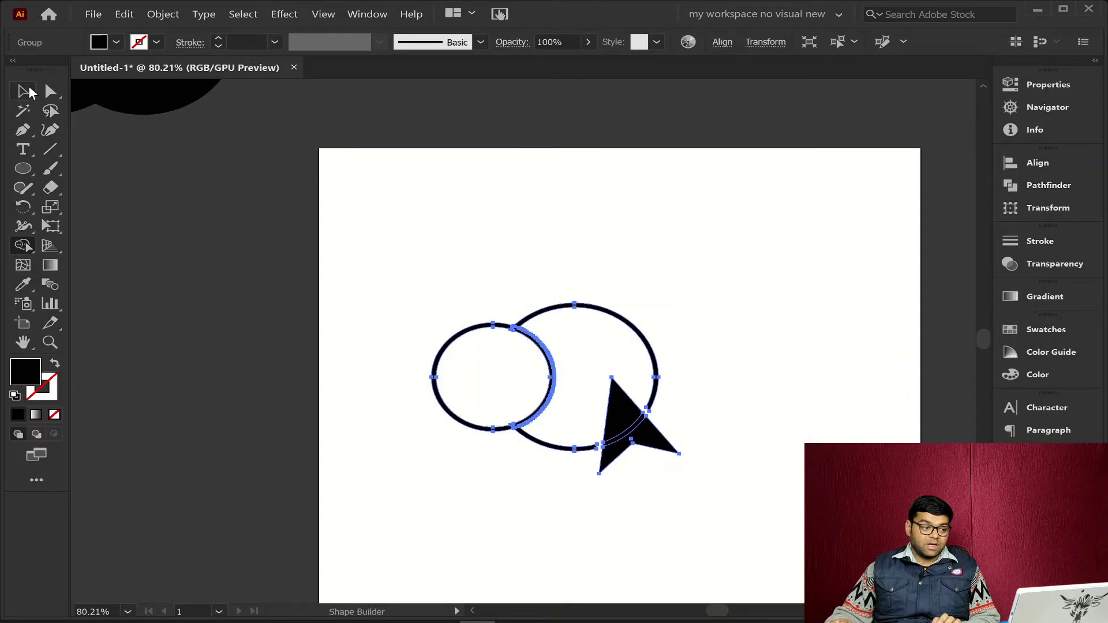
drag(680, 475, 611, 427)
drag(511, 368, 168, 231)
click(483, 429)
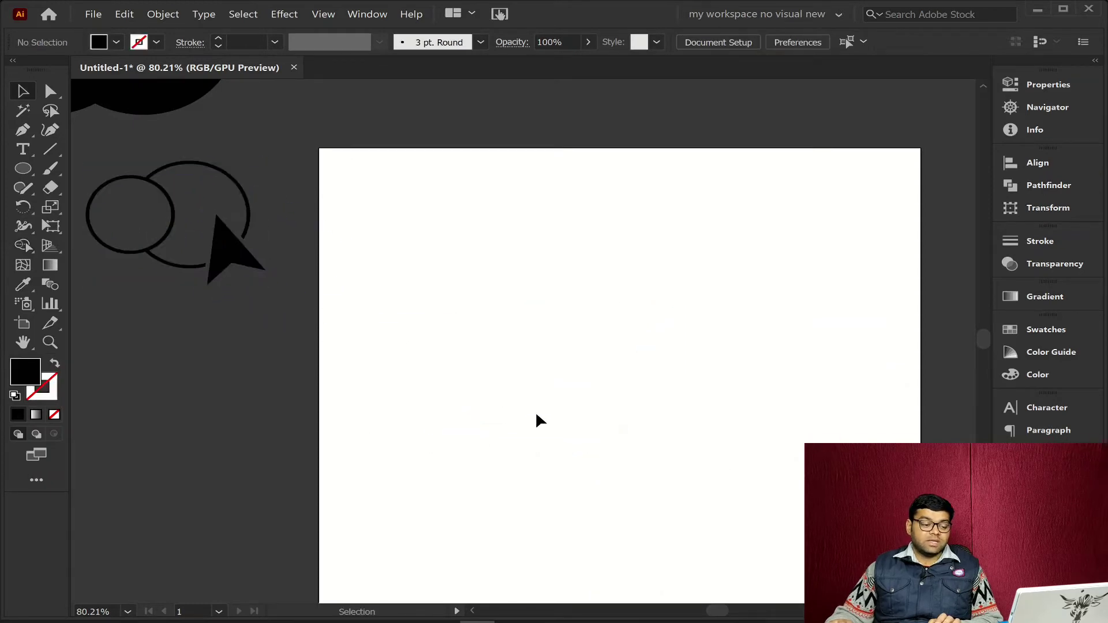
Draw a tall, narrow ellipse near the middle of the artboard and swap its fill and stroke so only a black outline remains
key(z)
click(566, 415)
drag(624, 433, 556, 412)
ctrl+click(568, 405)
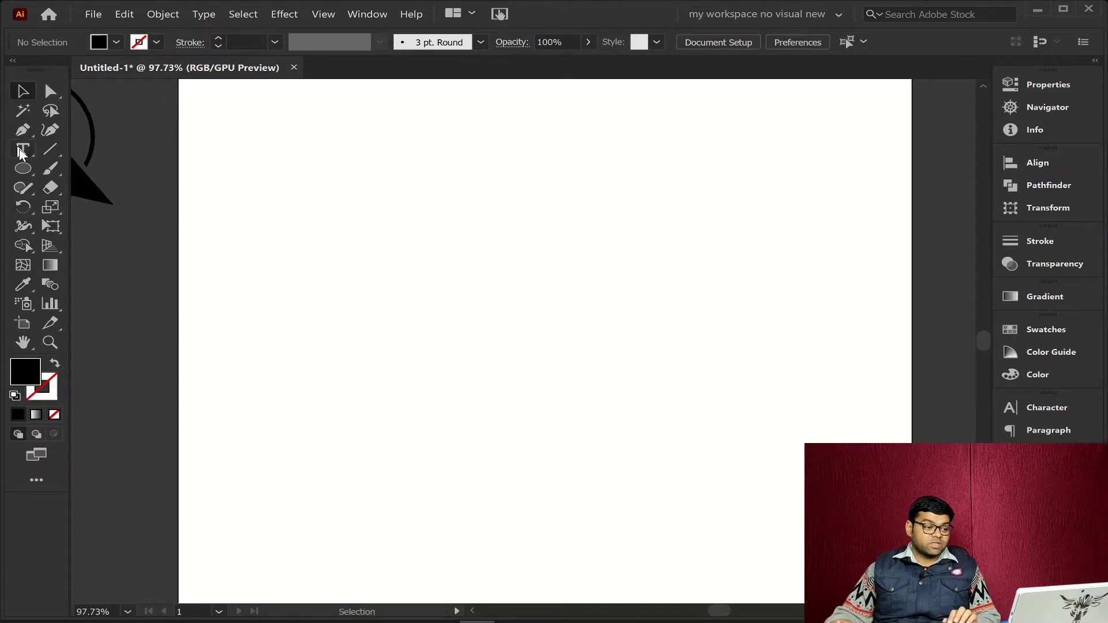
click(22, 172)
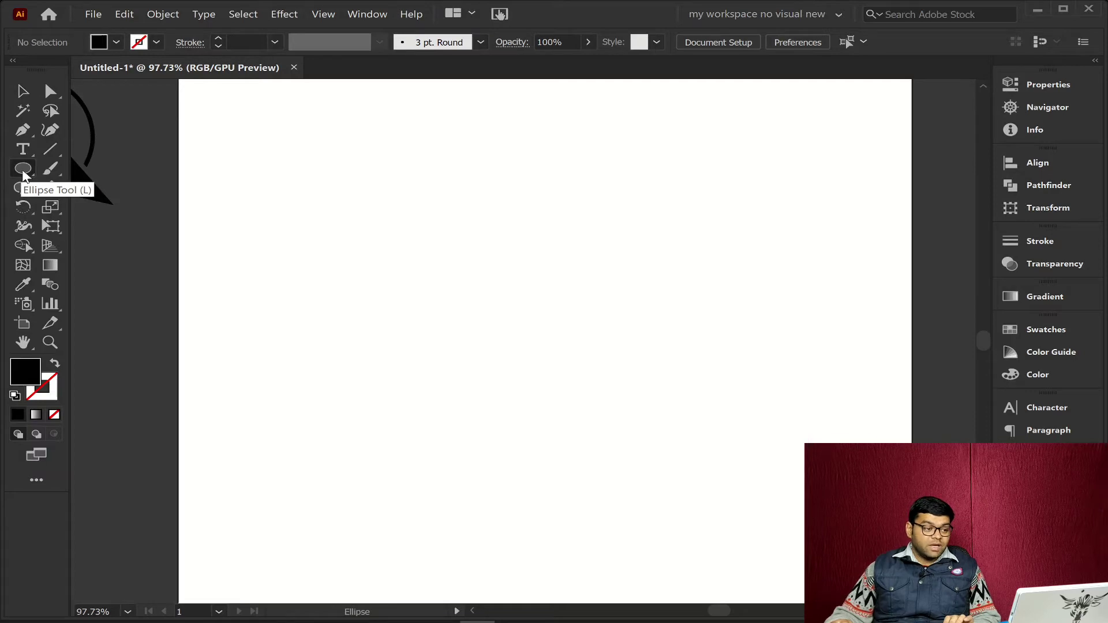
drag(457, 222, 584, 449)
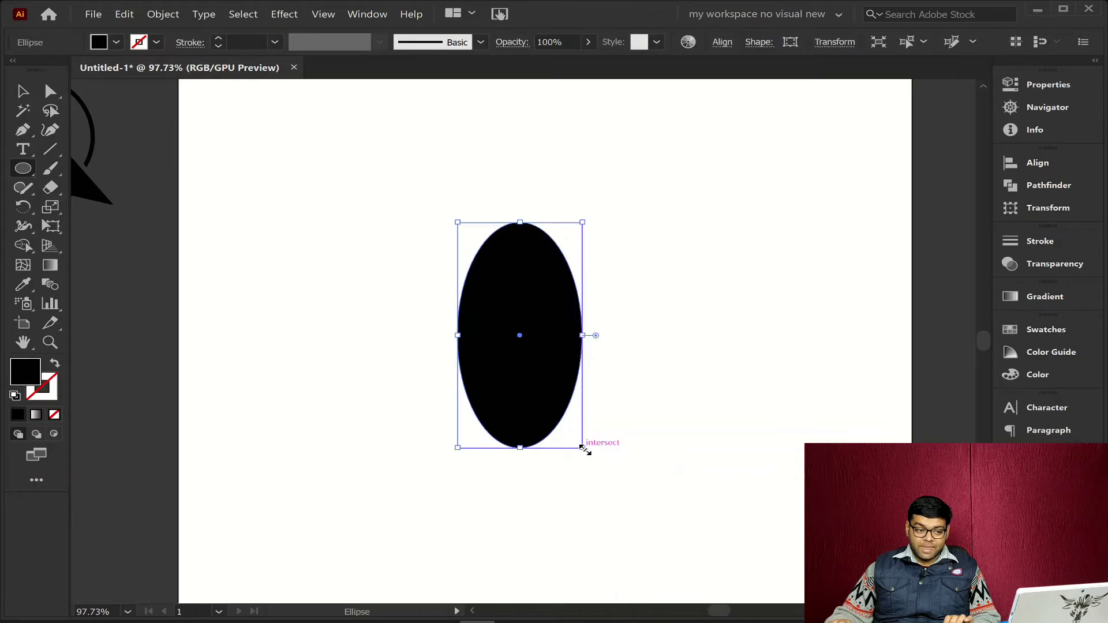
click(55, 365)
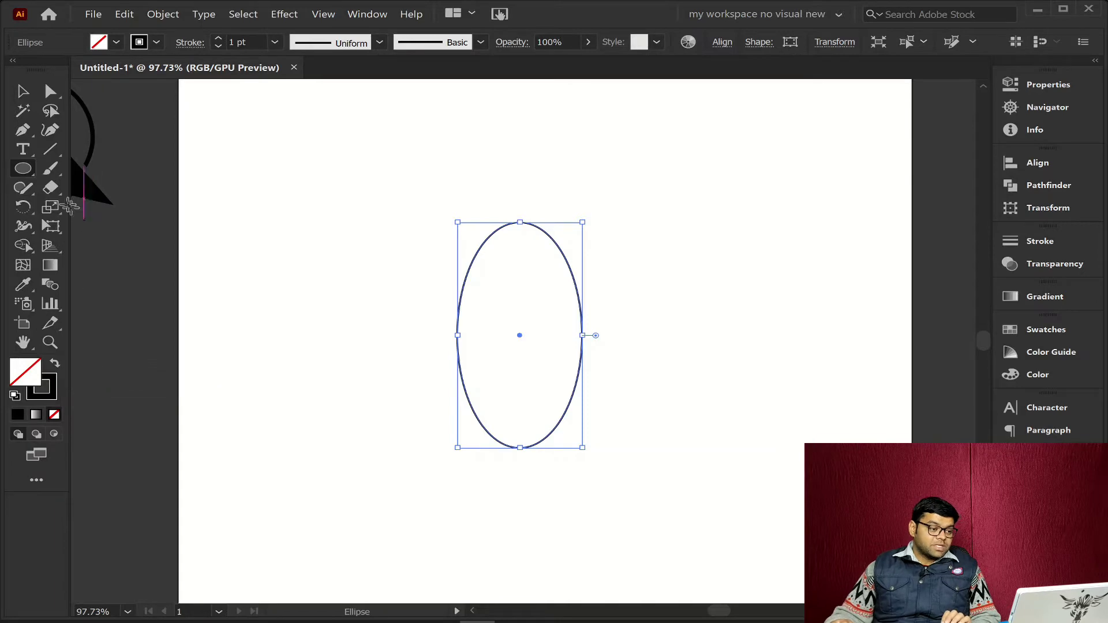
Start a Rotate transformation of the ellipse about its centre and set the angle to 30°
click(28, 208)
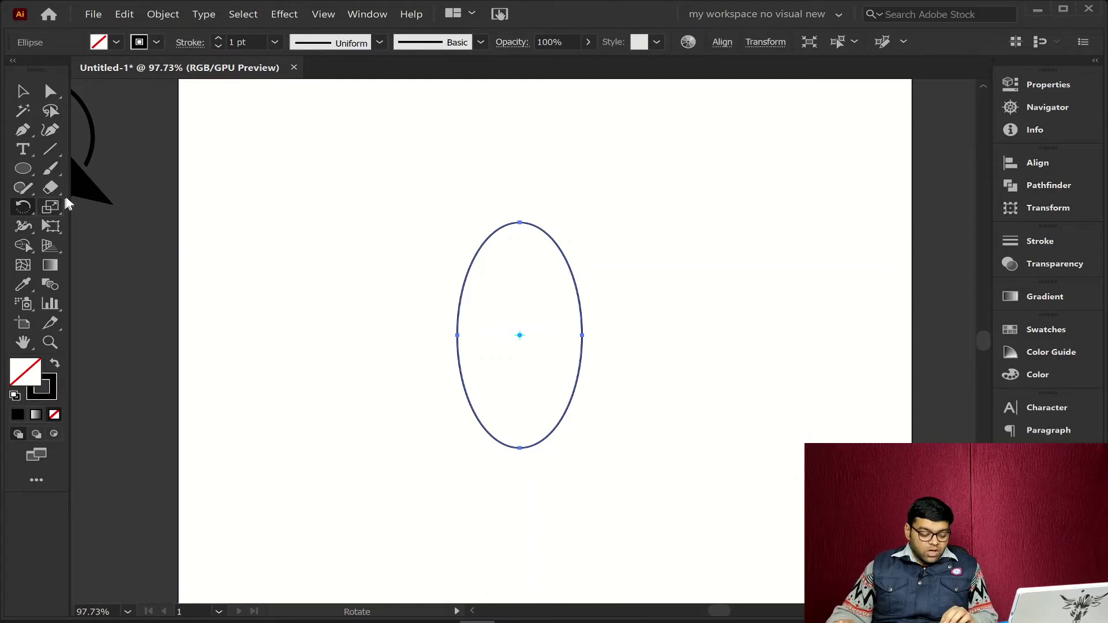
alt+click(518, 332)
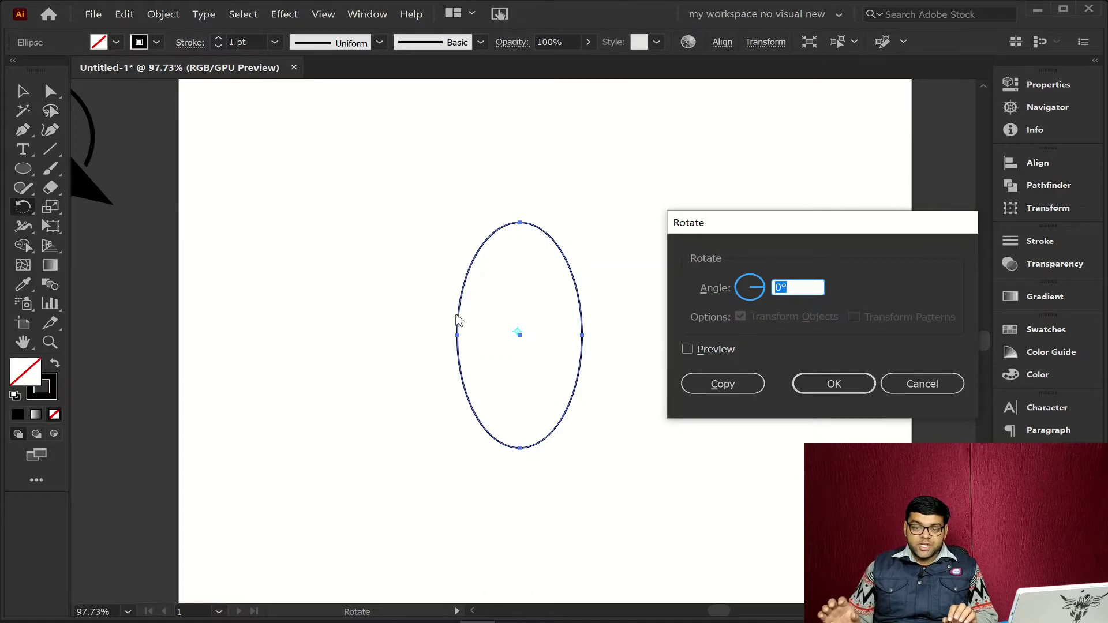
text(30)
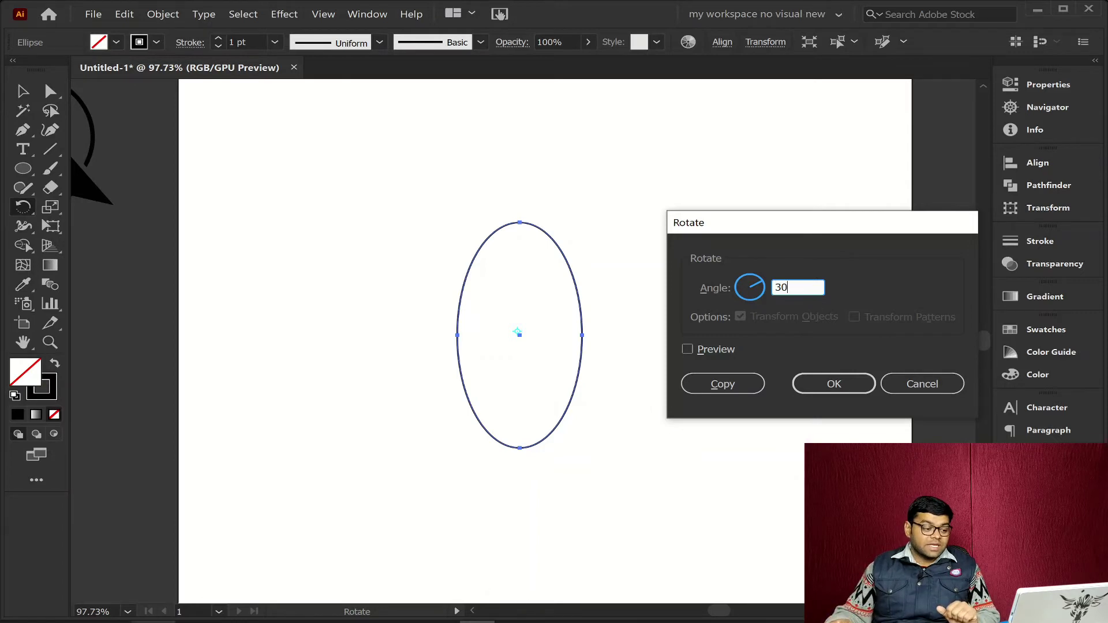
Switch to Calculator, divide 360 by 12 to check the rotation angle, and return to the Rotate settings
key(super+s)
text(cal)
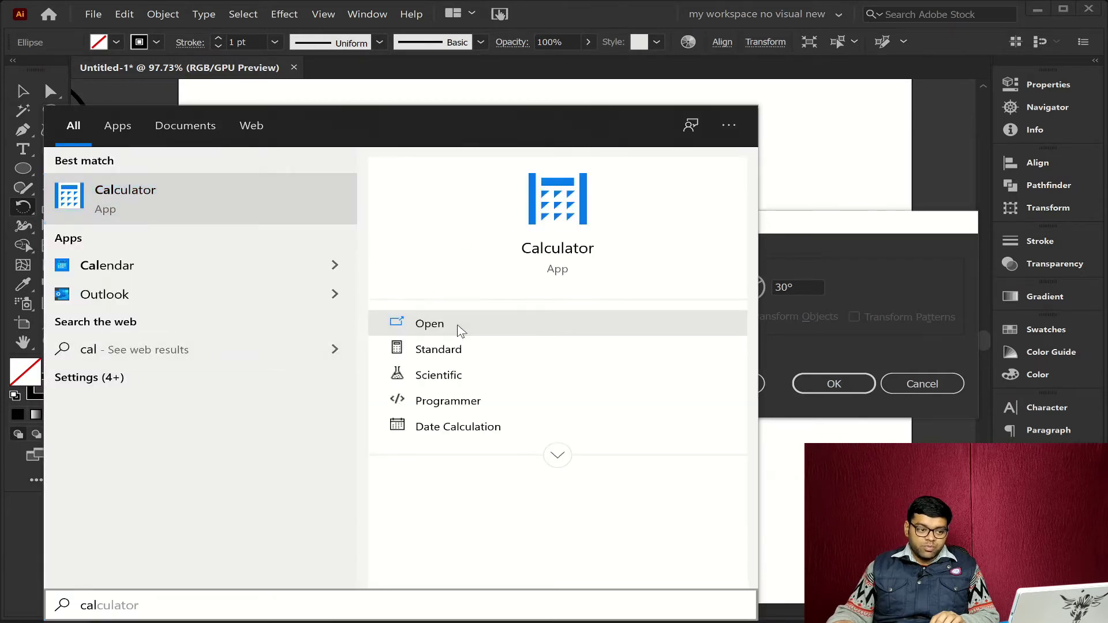
click(461, 330)
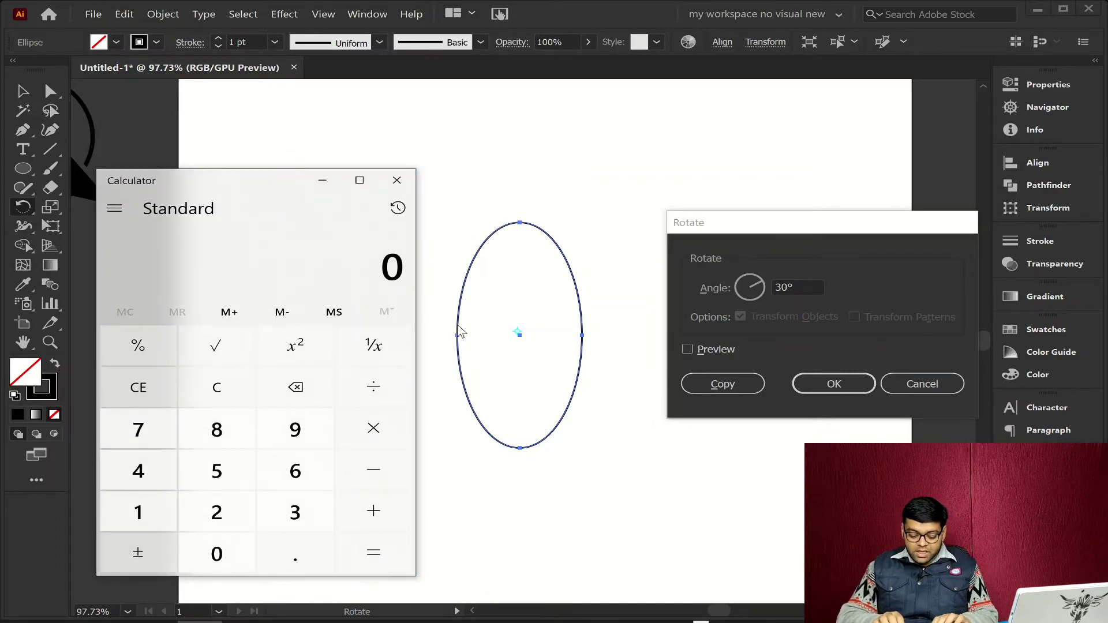
text(360)
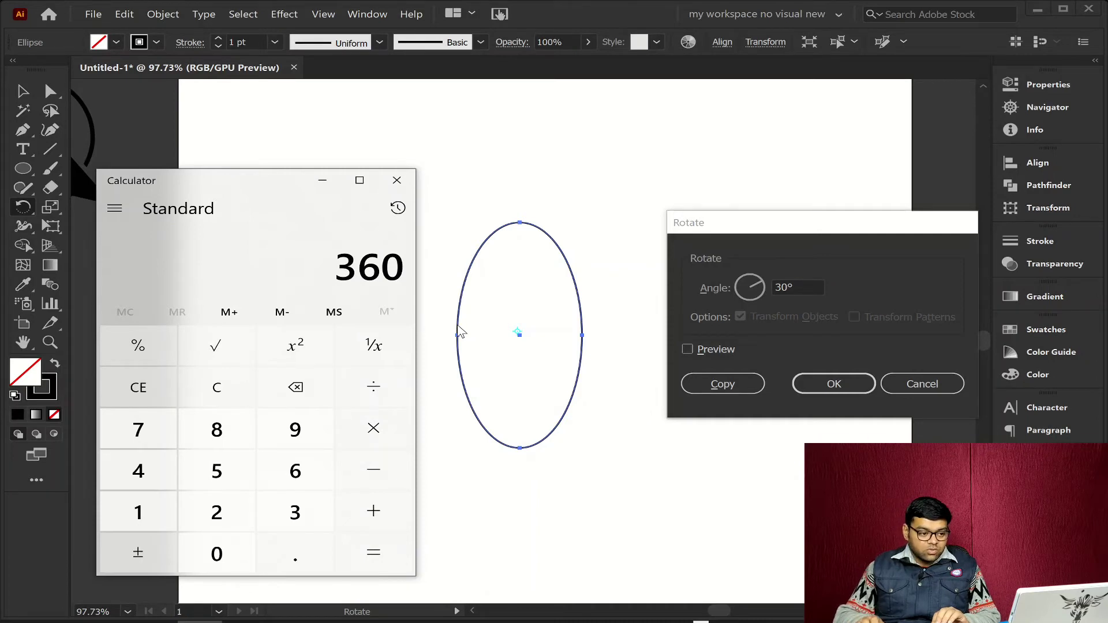
click(393, 395)
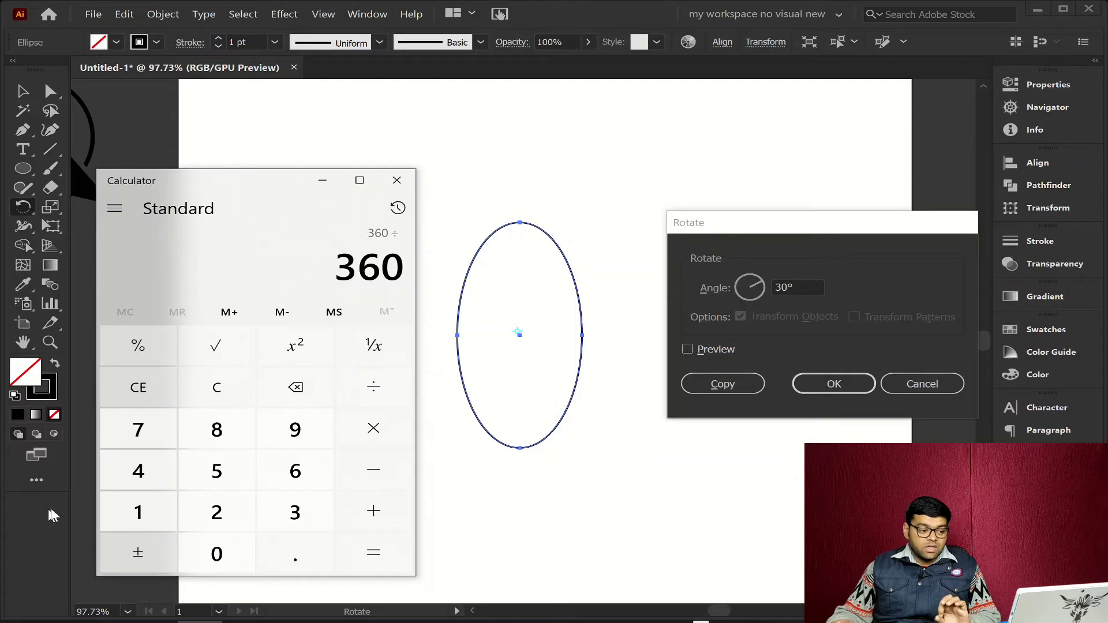
click(138, 510)
click(214, 522)
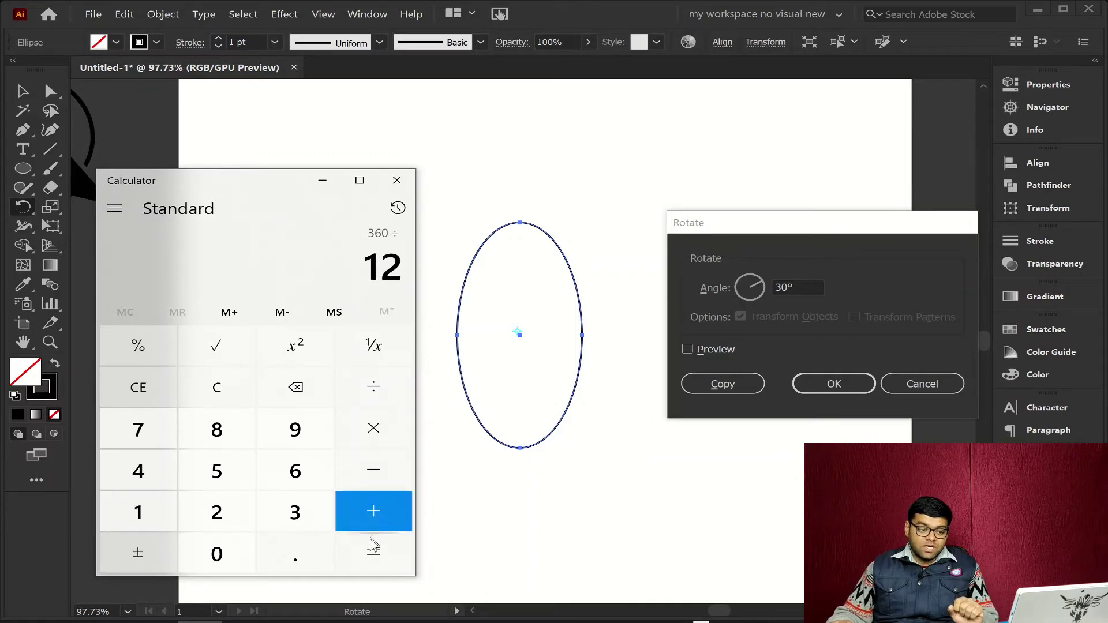
click(371, 561)
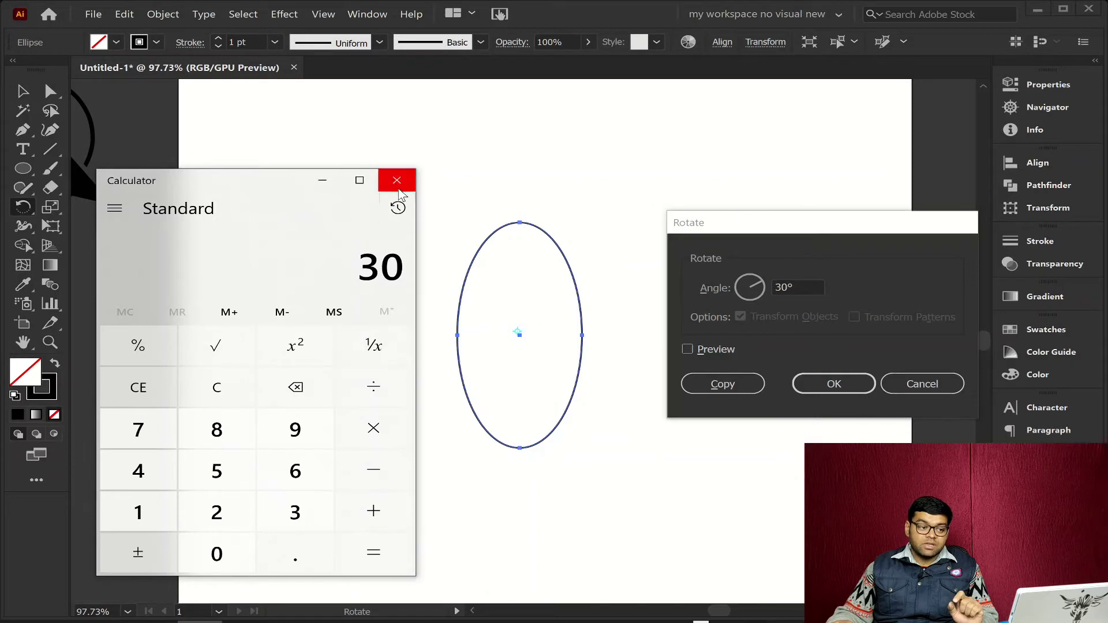
click(657, 262)
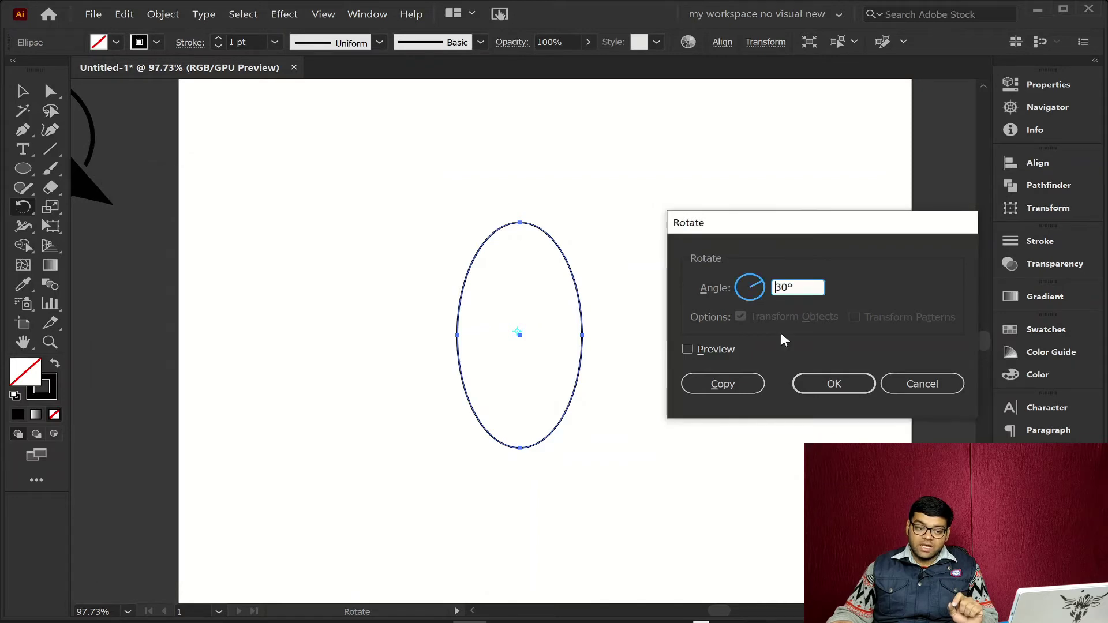
Preview the rotation, create it as a copy, repeat the transformation four times to complete a ring of ellipses, and deselect
click(690, 350)
click(724, 384)
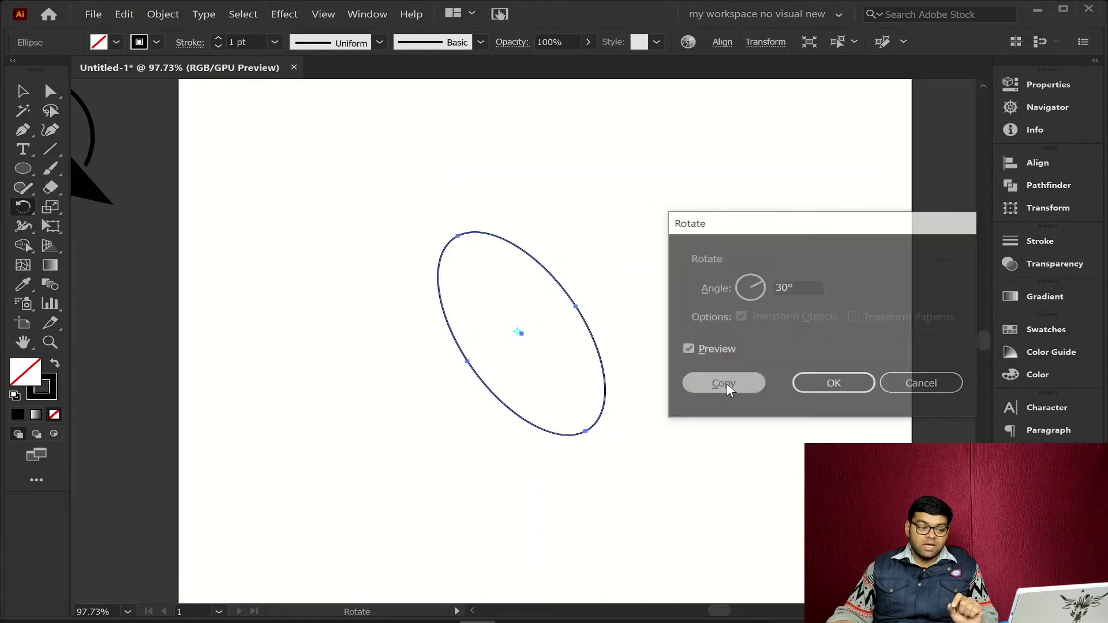
key(ctrl)
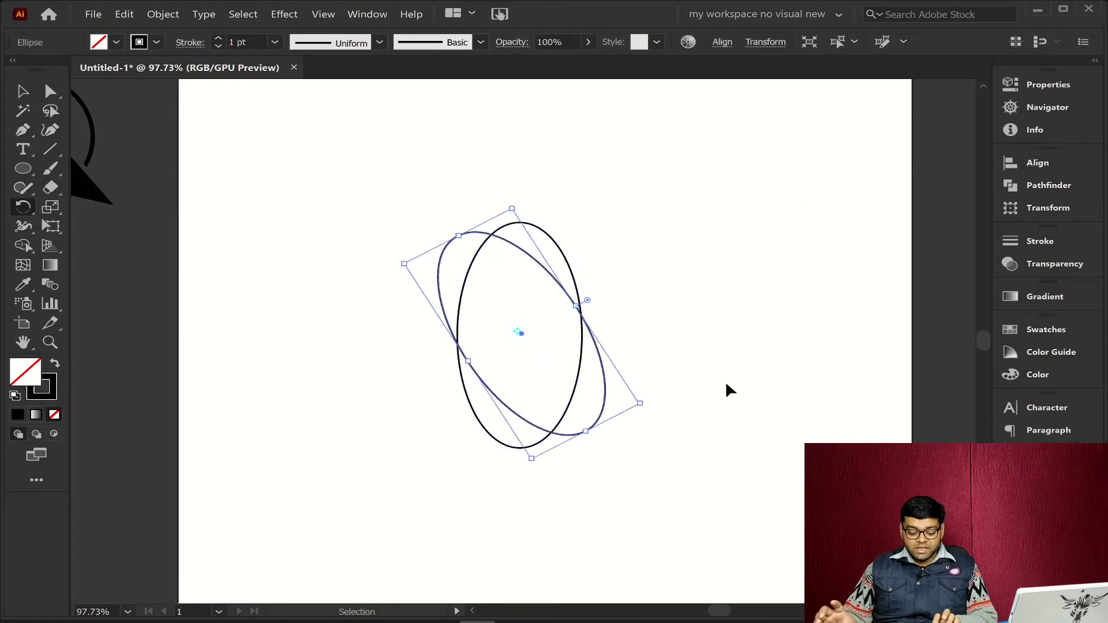
key(ctrl+d)
key(ctrl+d)
key(ctrl+d)
key(ctrl+d)
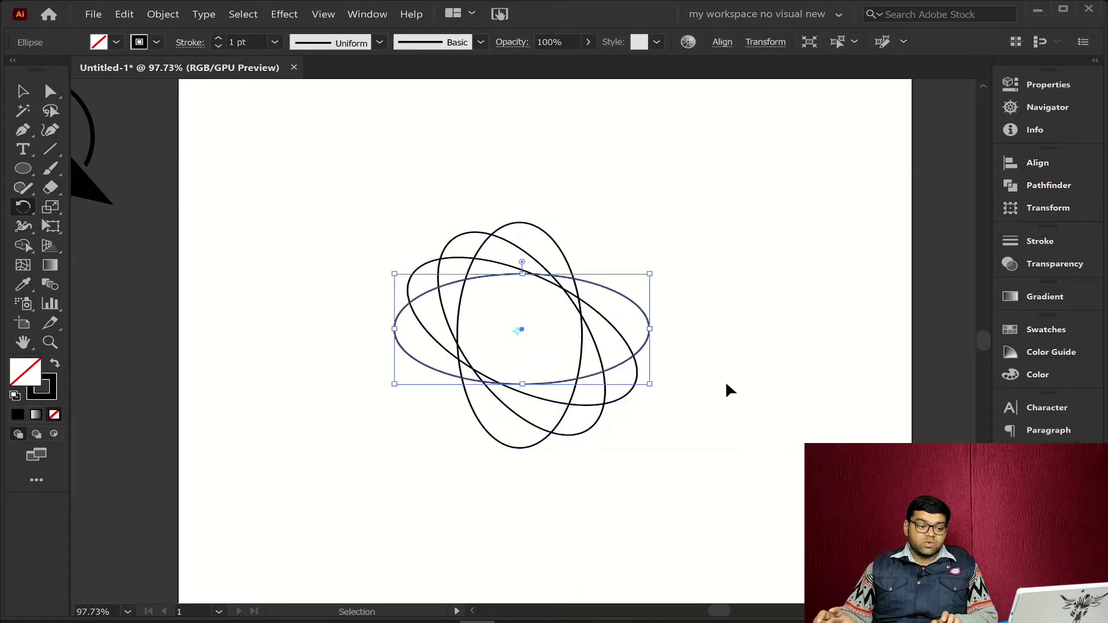
ctrl+click(726, 381)
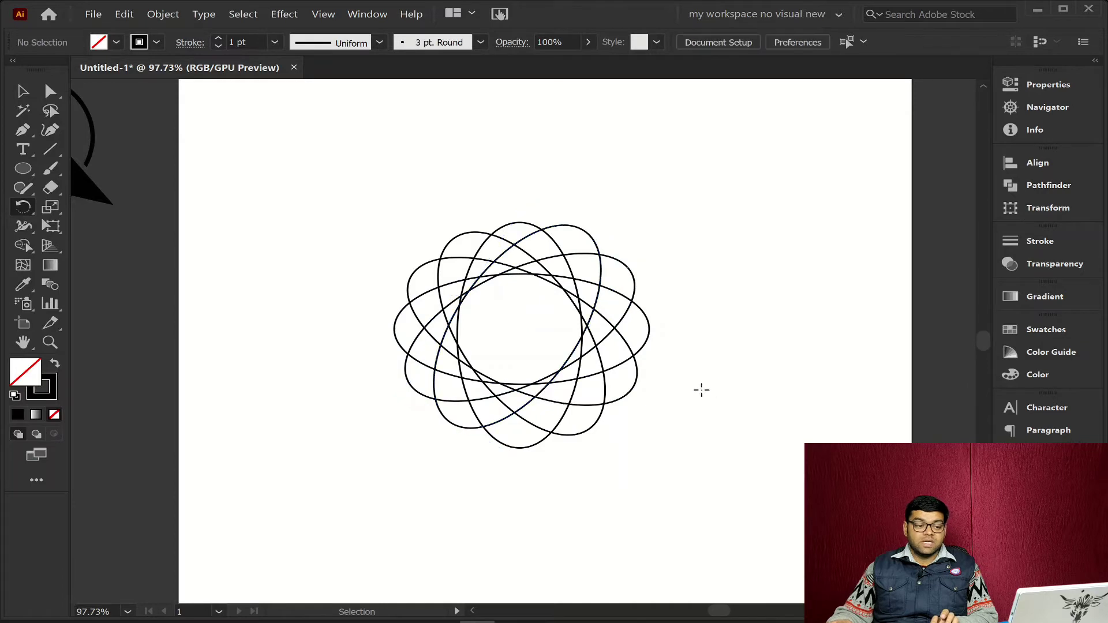
Select all the rotated ellipses and use Shape Builder to merge the overlapping regions of three left-side petals into single curved blades
drag(745, 171, 341, 494)
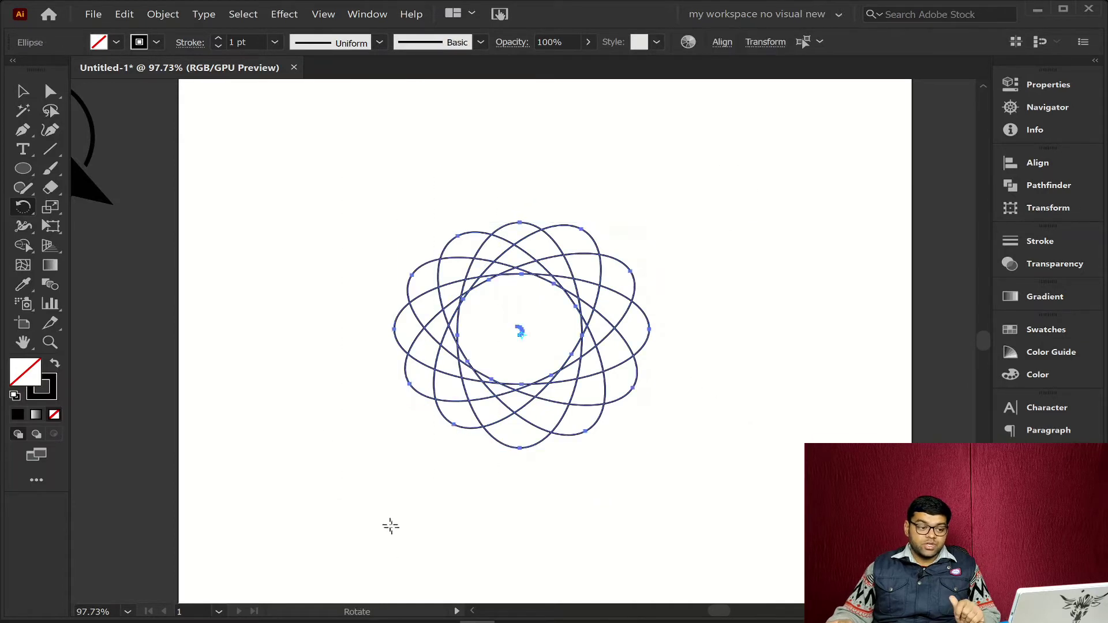
click(32, 245)
scroll(569, 329, up, 6)
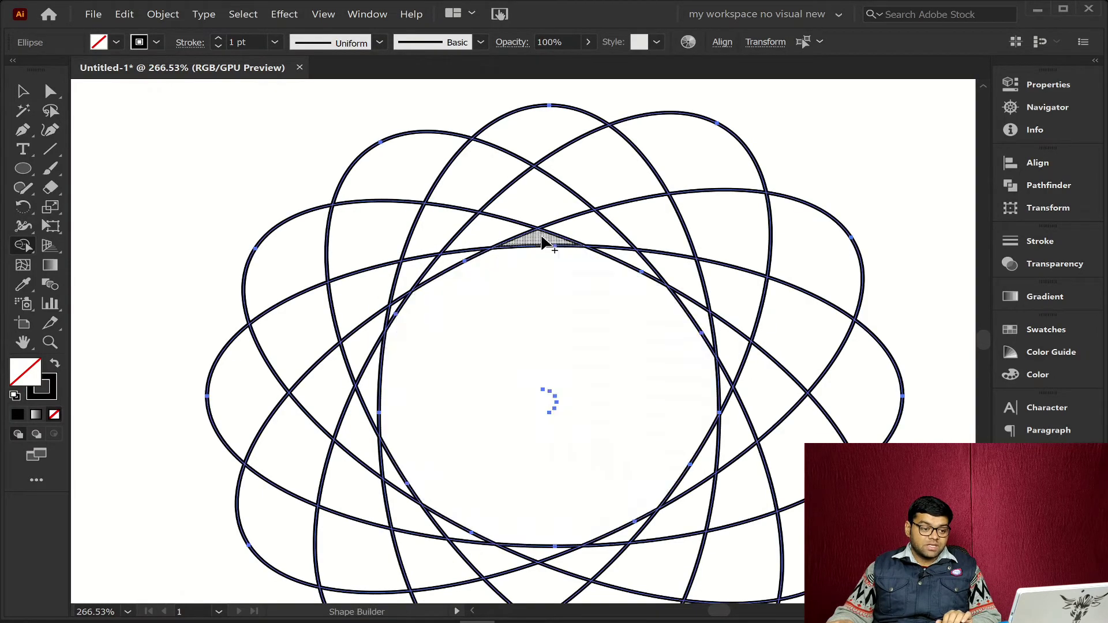
mouse_move(436, 238)
mouse_down()
mouse_move(378, 232)
mouse_move(282, 265)
mouse_move(384, 264)
mouse_up()
mouse_move(455, 258)
mouse_down()
mouse_move(411, 273)
mouse_move(262, 391)
mouse_up()
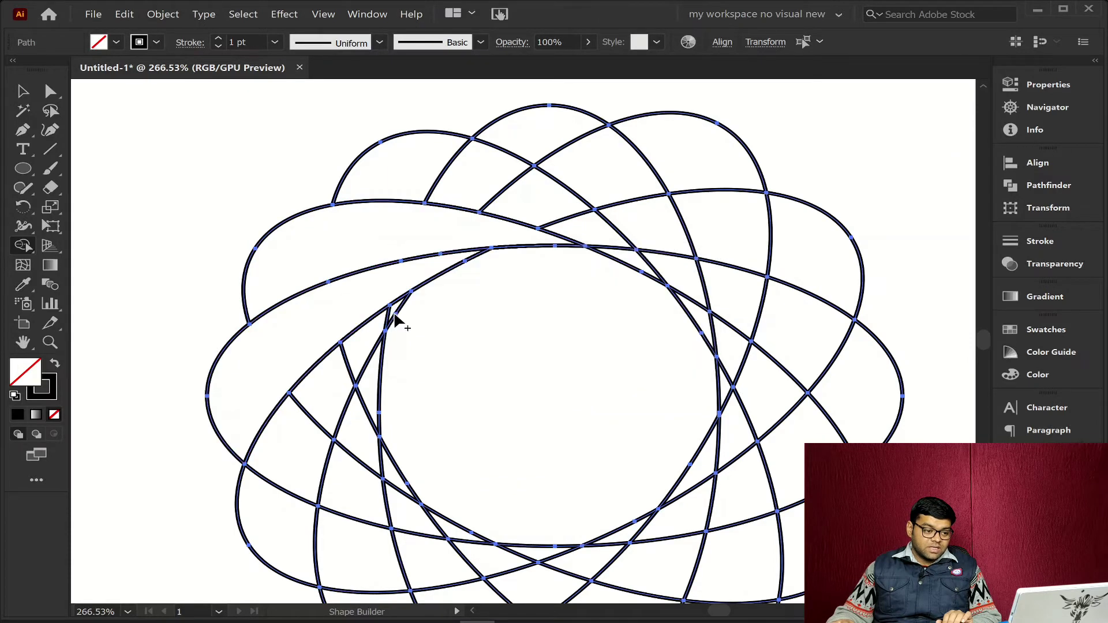
mouse_move(391, 310)
mouse_down()
mouse_move(301, 423)
mouse_move(290, 537)
mouse_up()
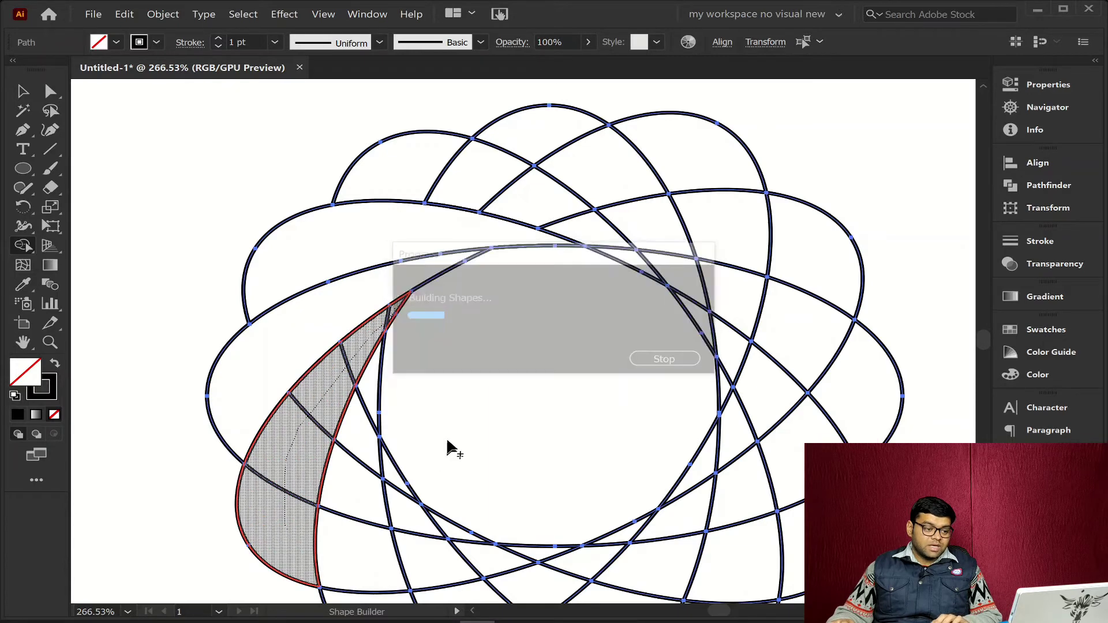
Merge the regions of the next five petals into curved blades, working from the flower's lower left around the bottom to its right side
drag(456, 444, 426, 249)
mouse_move(336, 210)
mouse_down()
mouse_move(334, 395)
mouse_move(360, 453)
mouse_up()
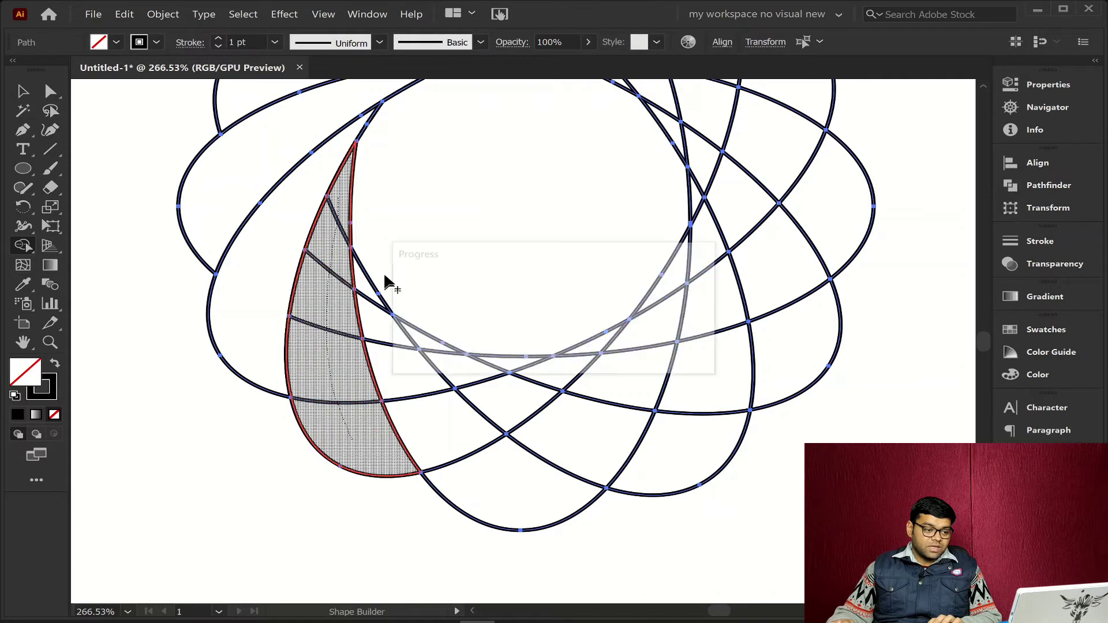
mouse_move(366, 289)
mouse_down()
mouse_move(446, 447)
mouse_move(488, 484)
mouse_up()
mouse_move(426, 354)
mouse_down()
mouse_move(469, 389)
mouse_move(601, 433)
mouse_move(672, 440)
mouse_up()
mouse_move(519, 366)
mouse_down()
mouse_move(700, 379)
mouse_move(759, 366)
mouse_up()
mouse_move(606, 344)
mouse_down()
mouse_move(648, 339)
mouse_move(803, 236)
mouse_up()
Merge the regions of the remaining four petals on the flower's upper right and top into curved blades, completing the ring
drag(756, 327, 695, 477)
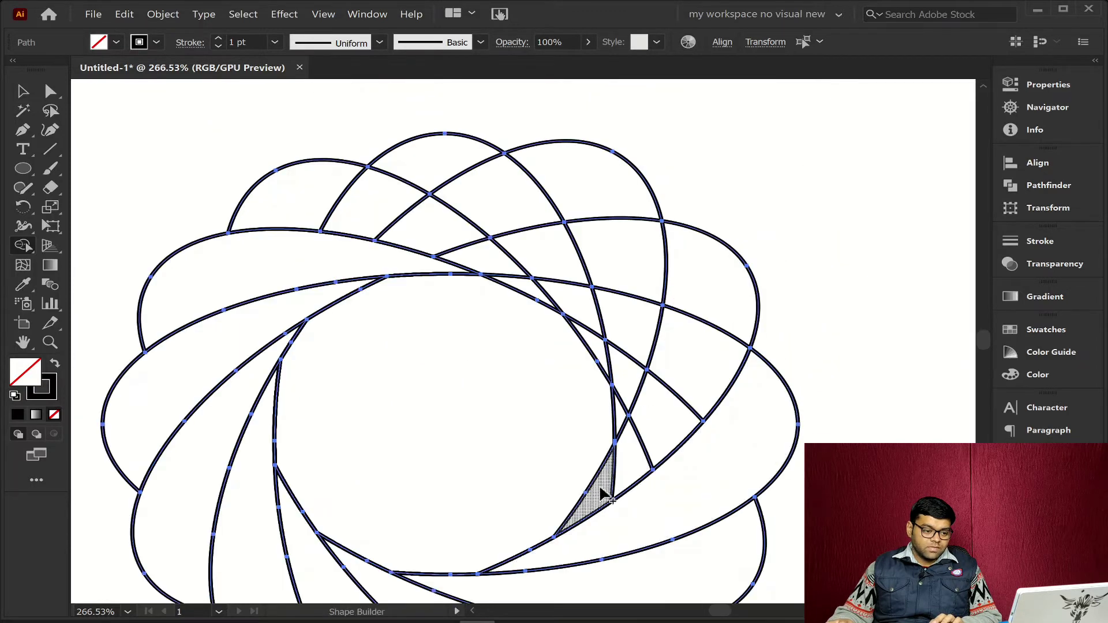
mouse_move(601, 493)
mouse_down()
mouse_move(685, 372)
mouse_move(711, 286)
mouse_move(621, 400)
mouse_move(633, 271)
mouse_move(591, 180)
mouse_up()
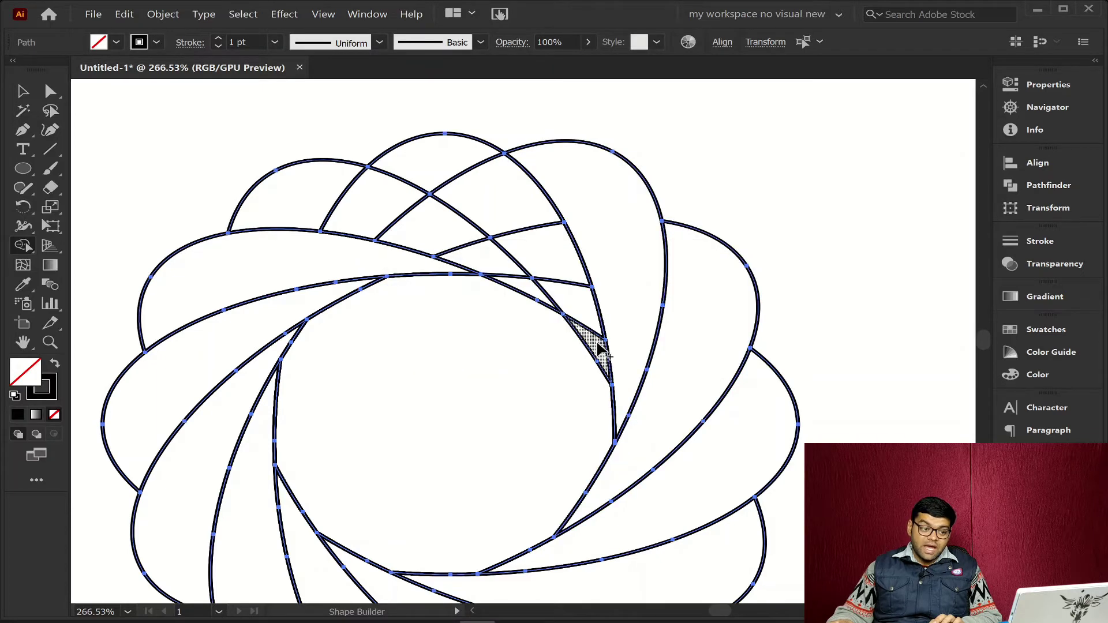
mouse_move(600, 346)
mouse_down()
mouse_move(554, 241)
mouse_move(495, 185)
mouse_move(447, 163)
mouse_up()
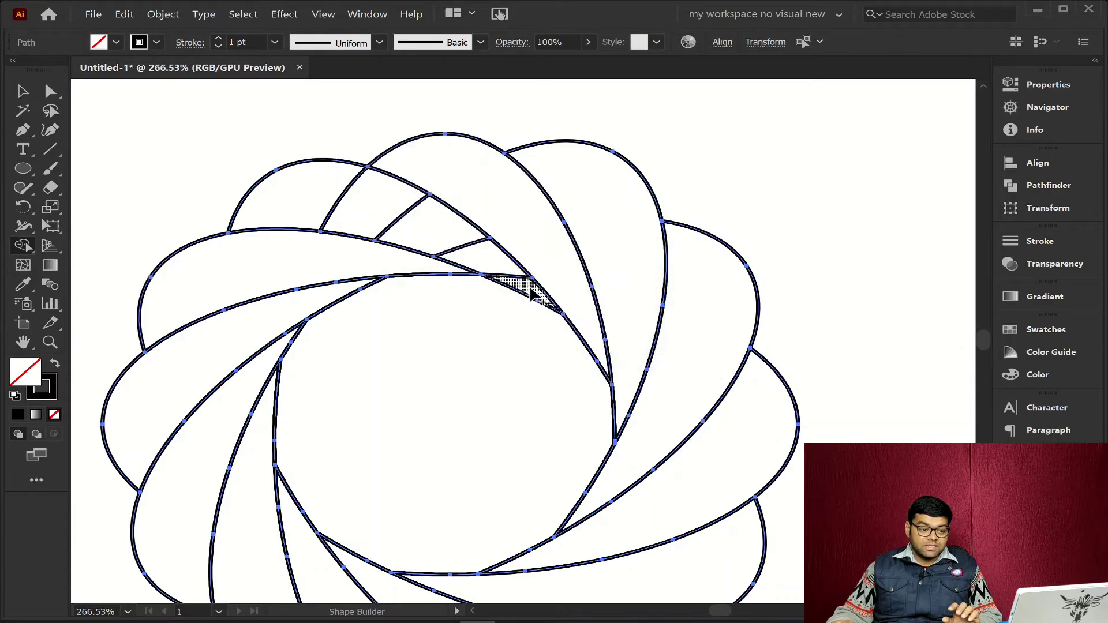
mouse_move(532, 294)
mouse_down()
mouse_move(477, 253)
mouse_move(300, 222)
mouse_up()
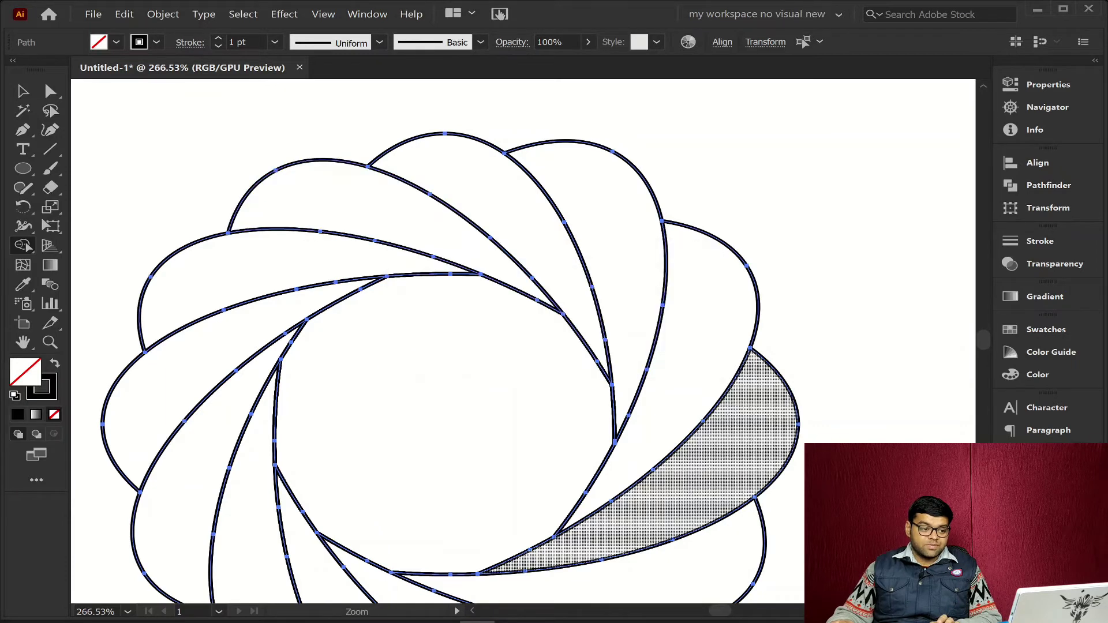
Select the complete ring of merged blades and try to remove its stroke
scroll(779, 462, down, 5)
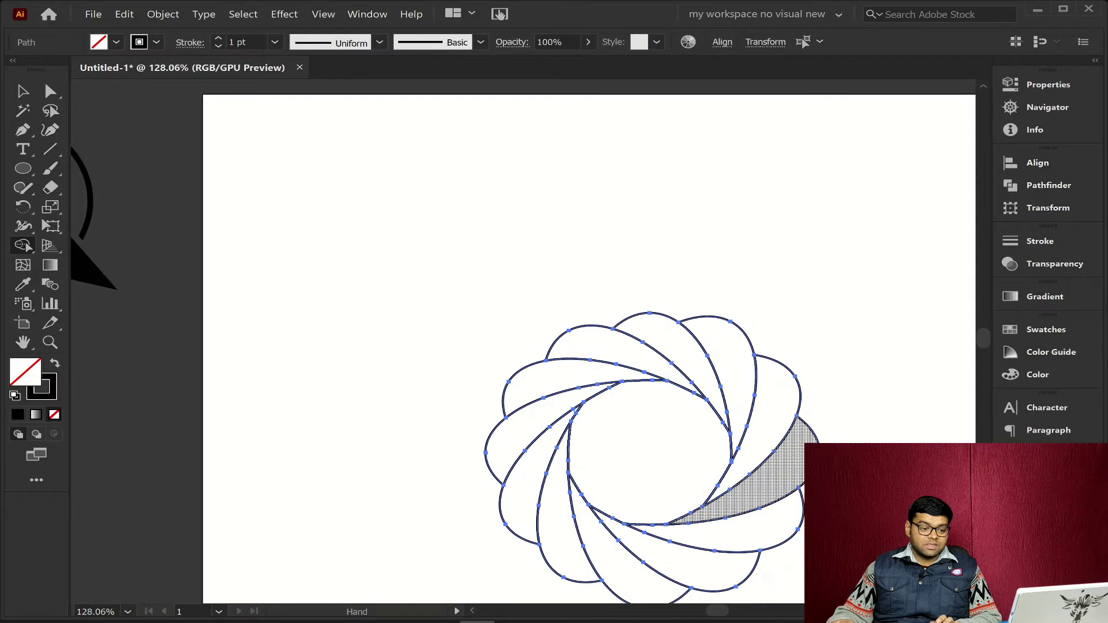
click(791, 462)
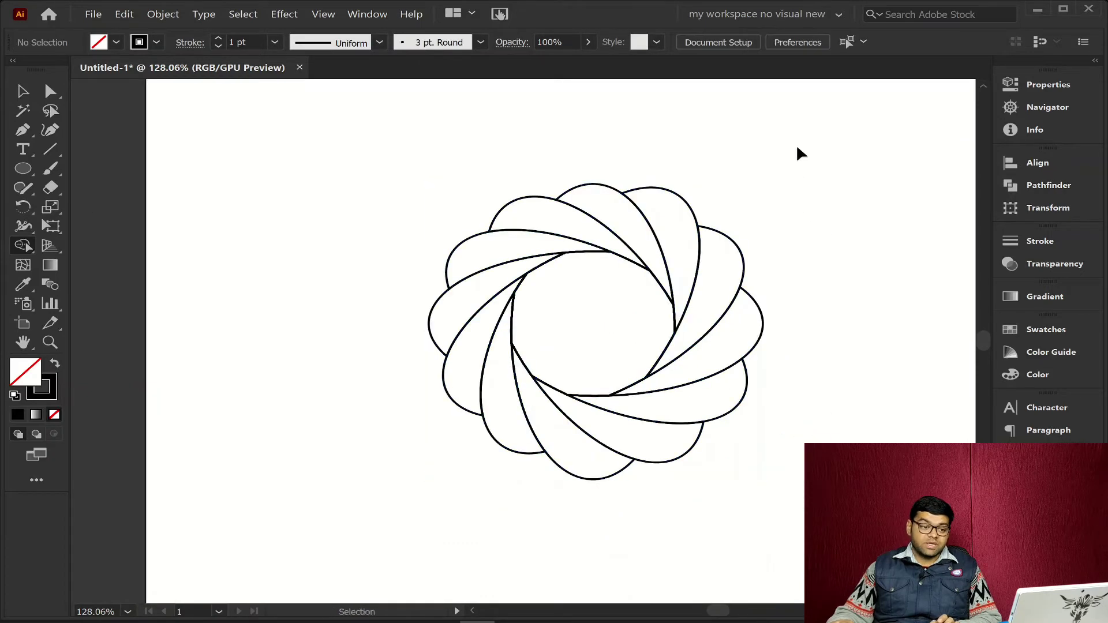
drag(805, 136, 365, 559)
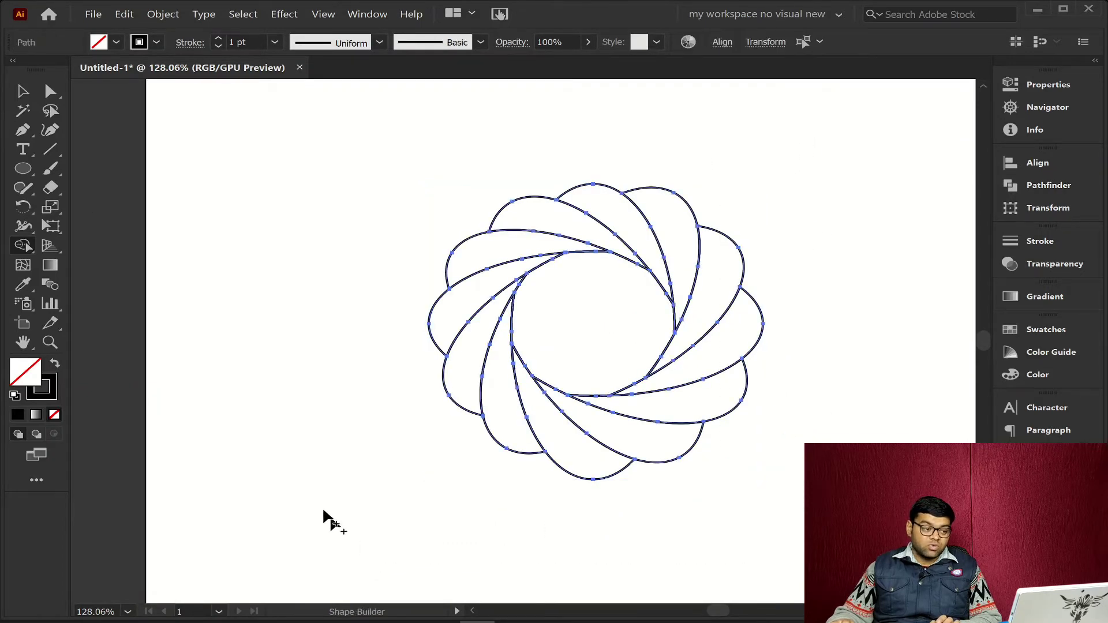
click(50, 391)
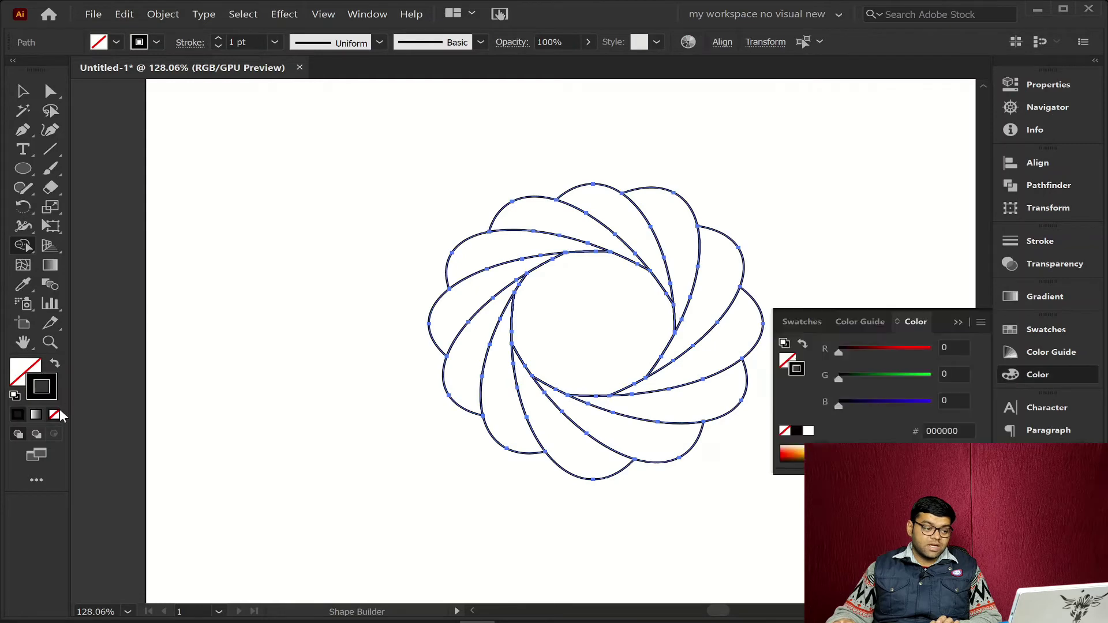
click(60, 413)
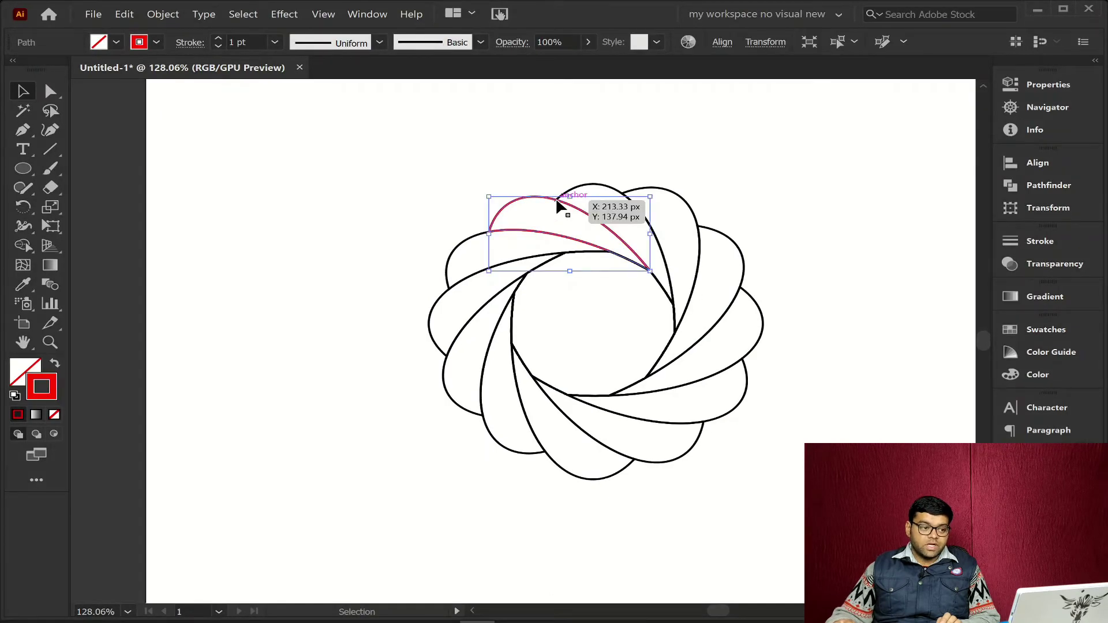
Fill the ring's upper-left blade with red and the next blade clockwise with yellow-green
click(116, 43)
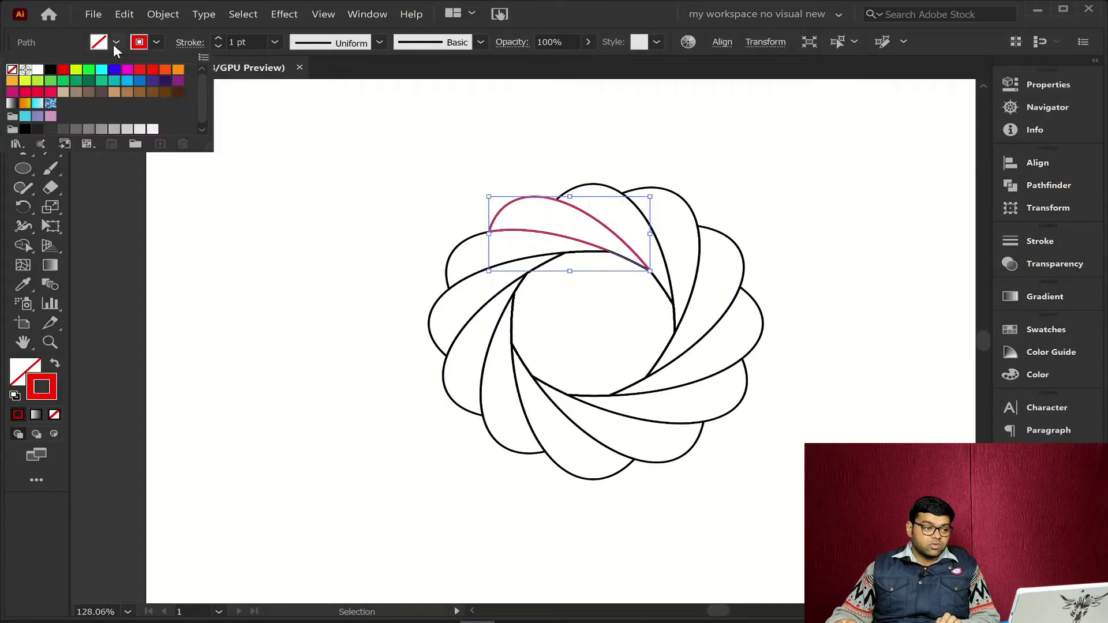
click(63, 70)
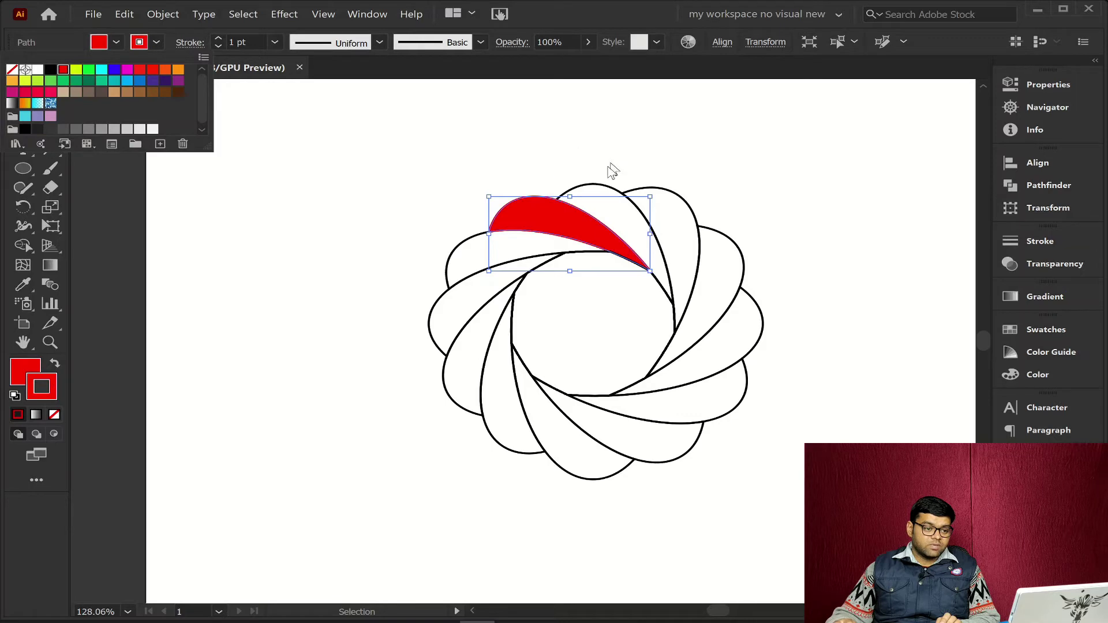
click(599, 186)
click(594, 184)
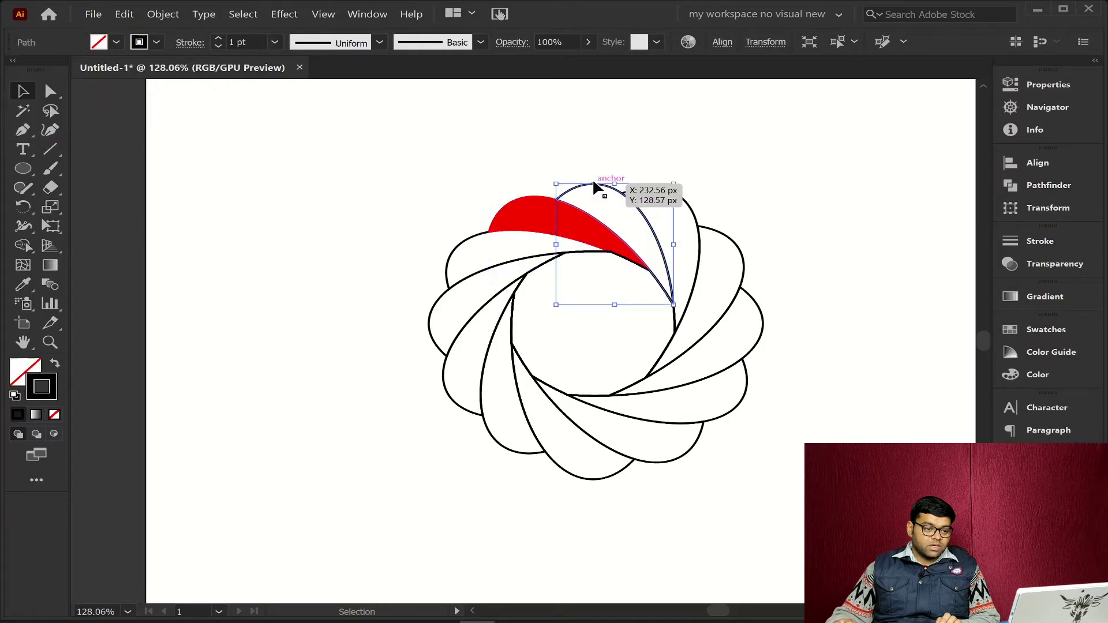
click(115, 43)
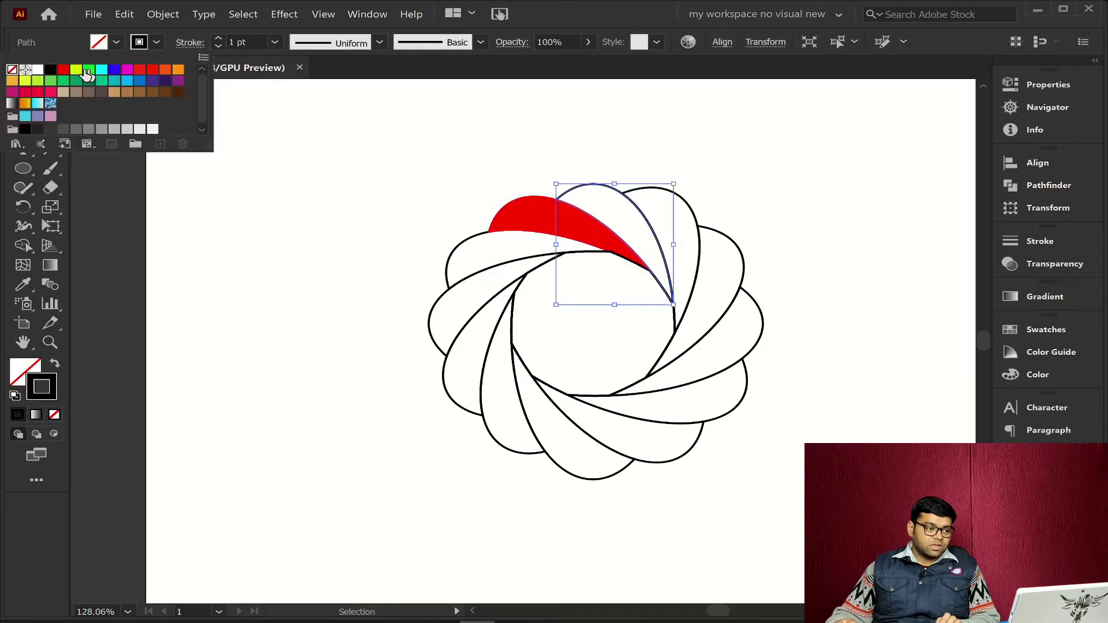
click(76, 70)
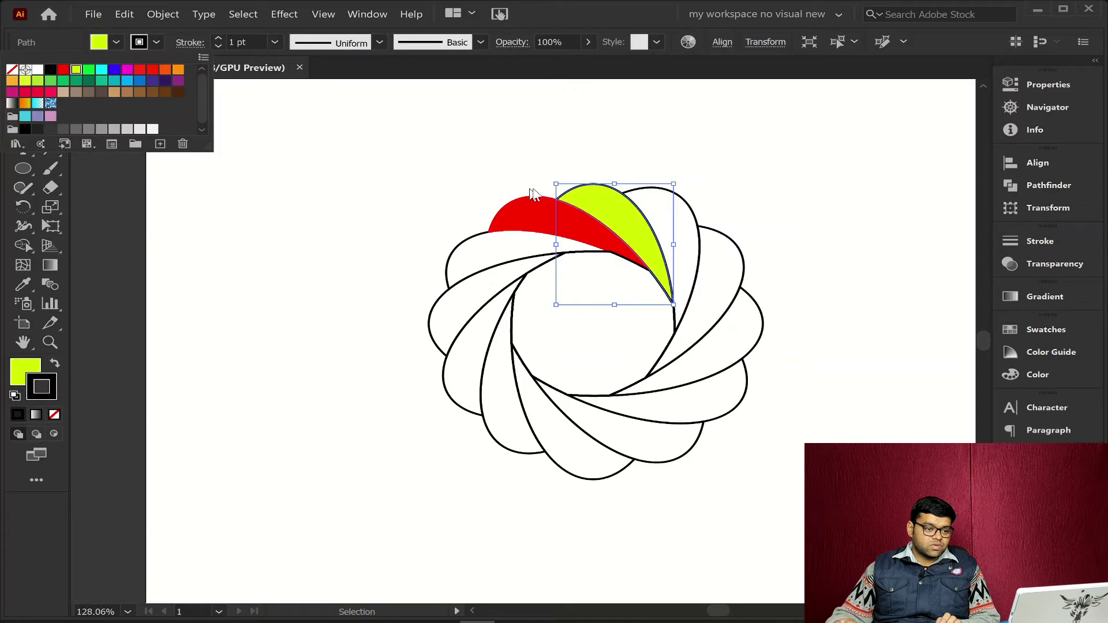
Fill the next two blades clockwise with teal and the grey-brown R=115 G=99 B=87 swatch
click(696, 222)
click(699, 223)
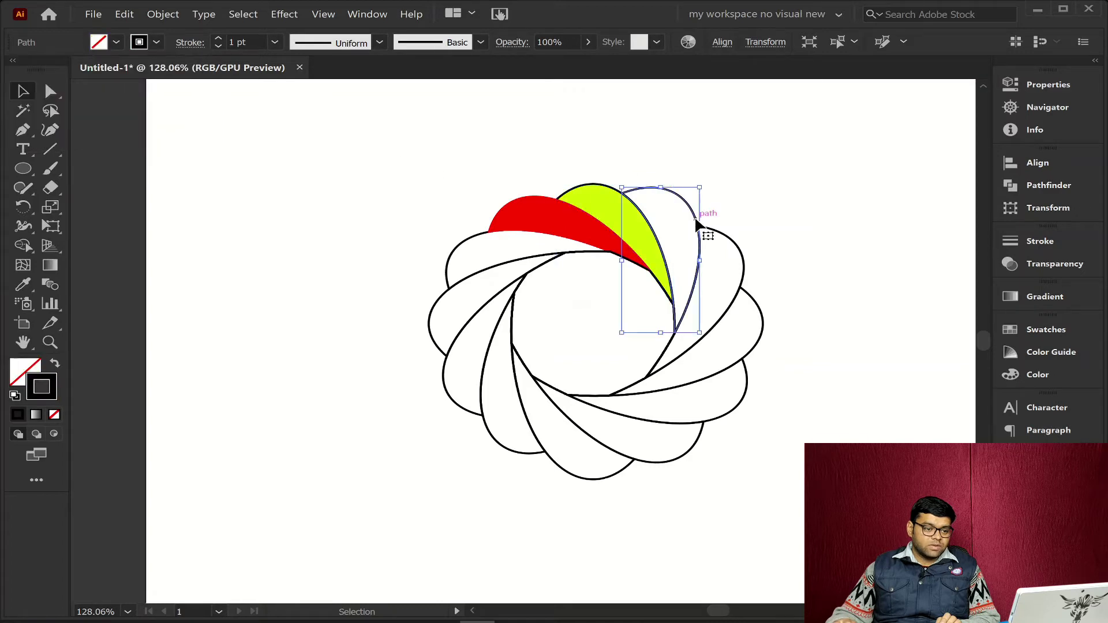
click(116, 43)
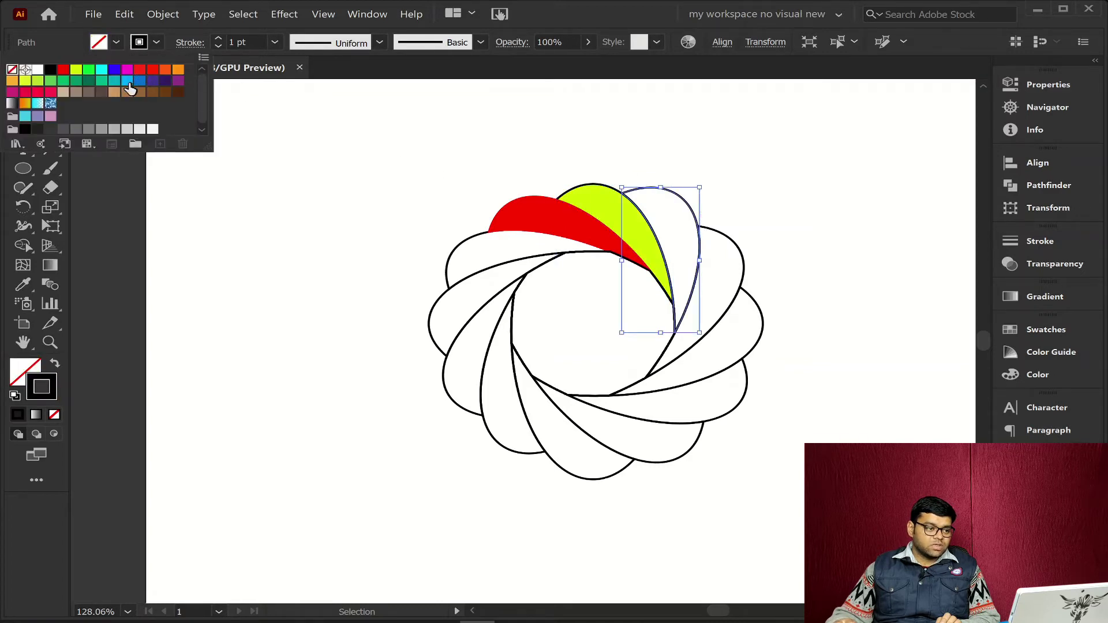
click(114, 81)
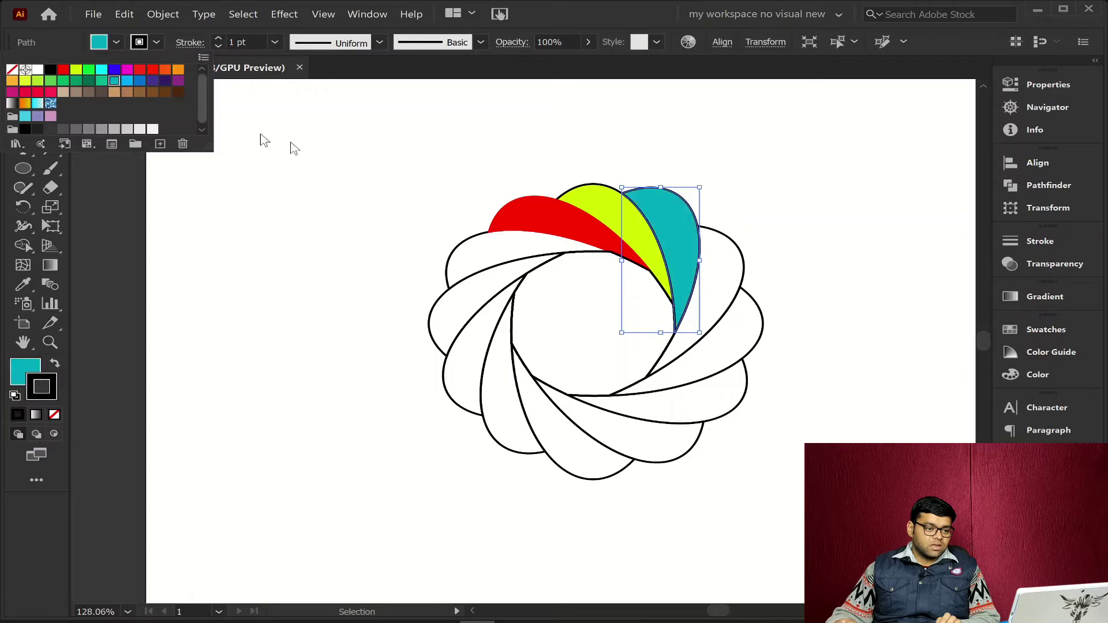
click(745, 261)
click(743, 260)
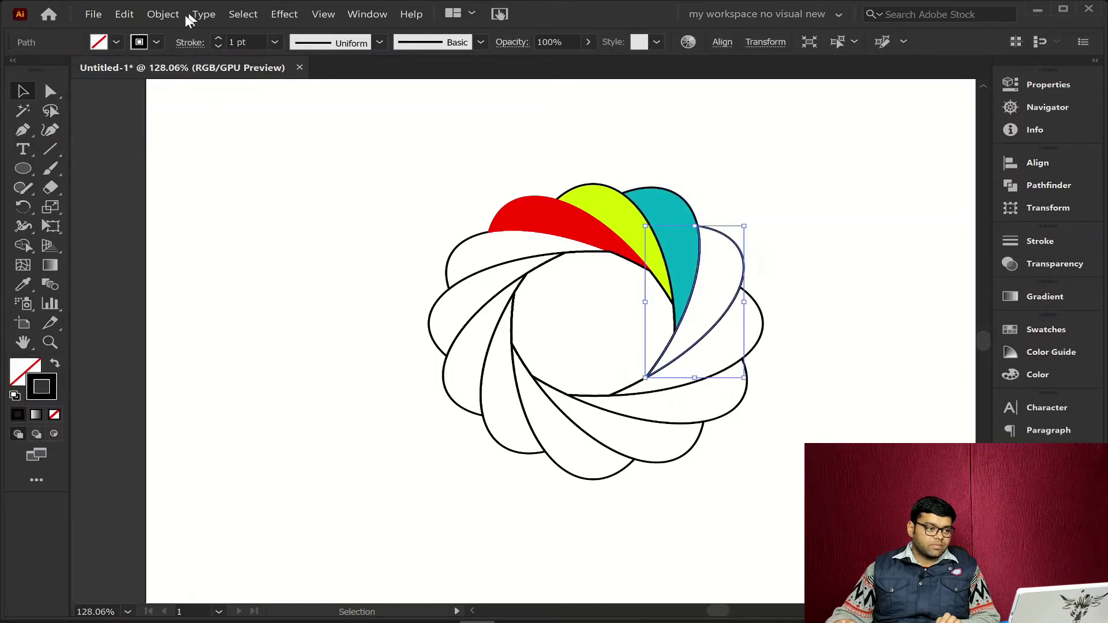
click(116, 42)
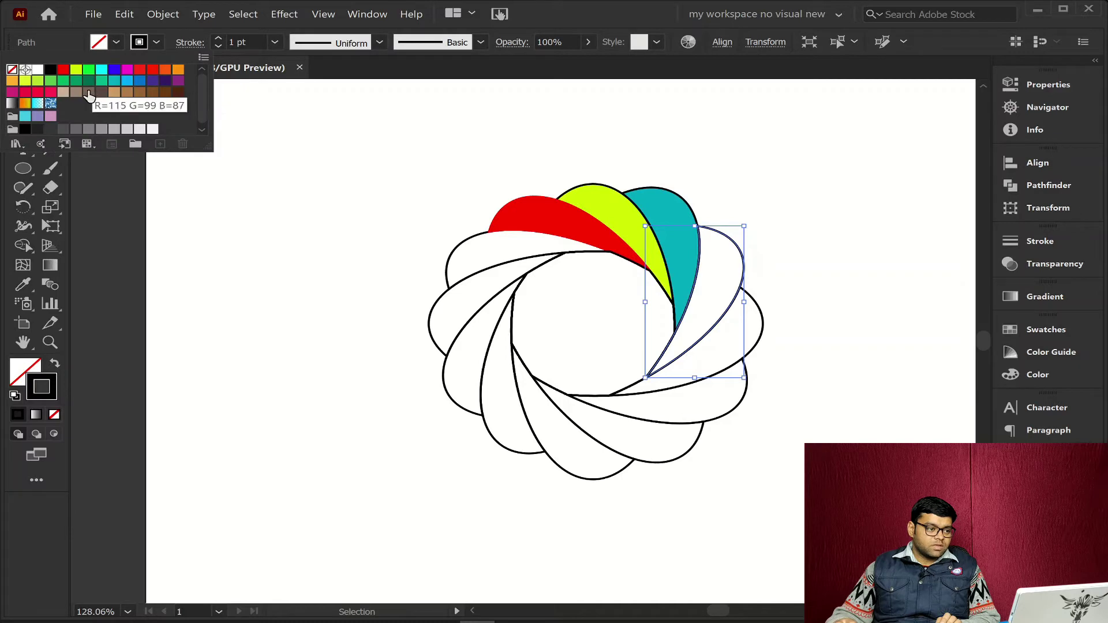
click(88, 92)
Fill the blade on the ring's far right with magenta and the one below it with light orange
click(762, 341)
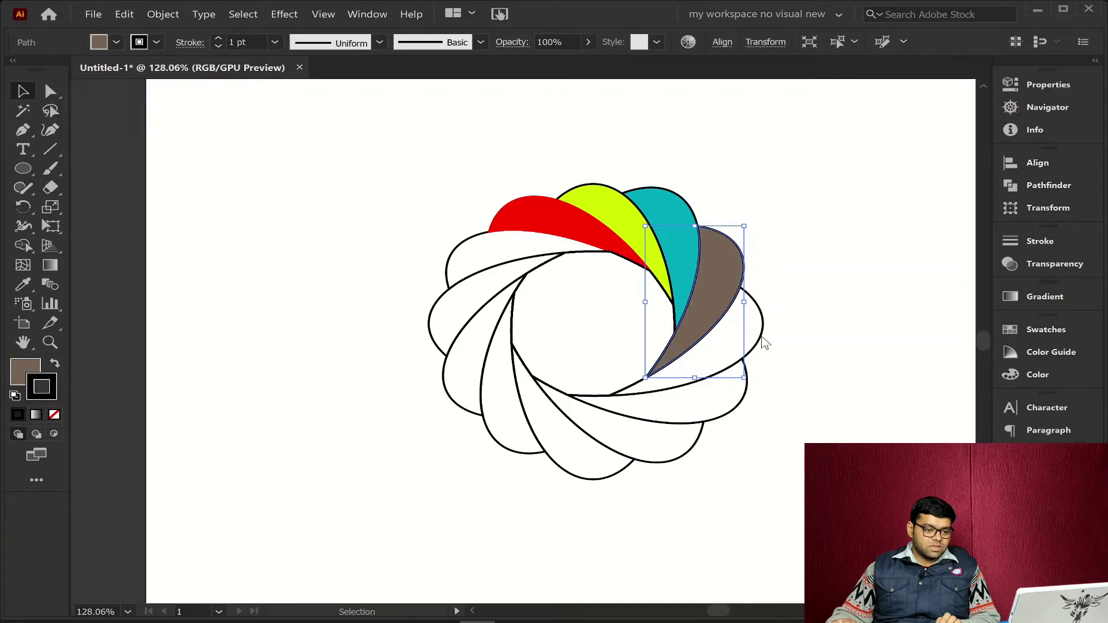
double_click(763, 343)
key(Escape)
click(116, 43)
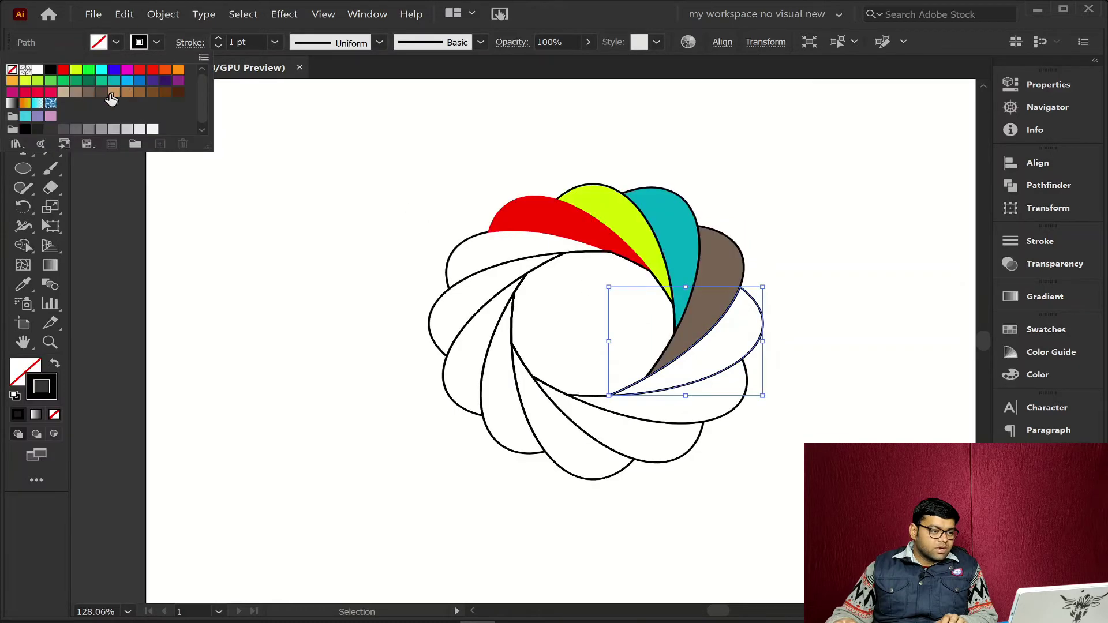
click(12, 94)
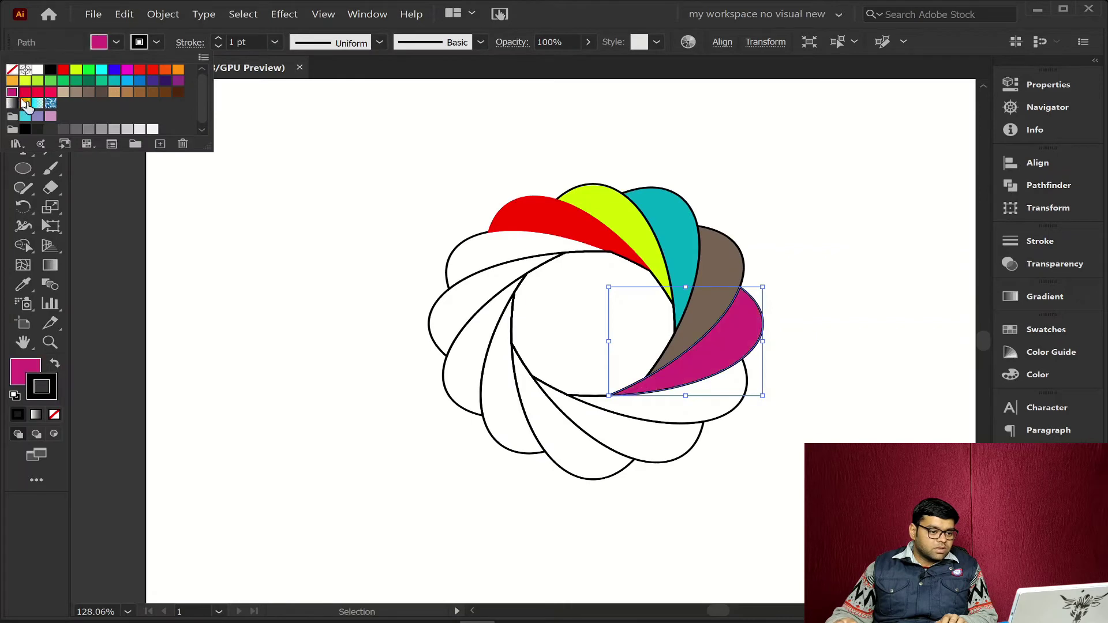
click(723, 423)
click(116, 43)
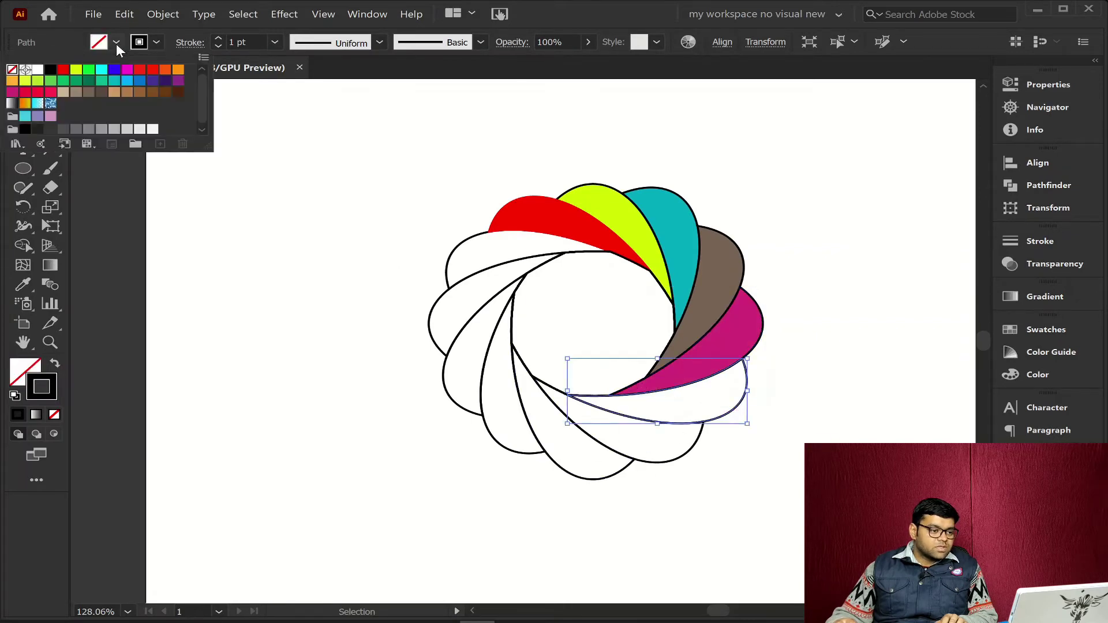
click(11, 81)
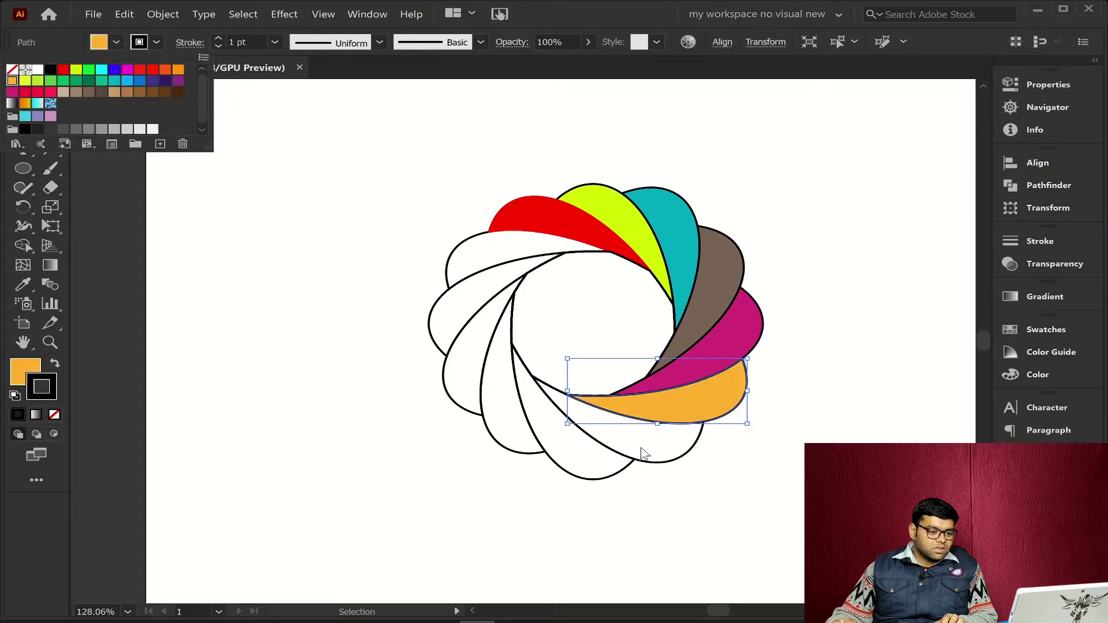
Fill the lower-right blade with brown and the bottom blade with light blue
click(648, 465)
click(656, 465)
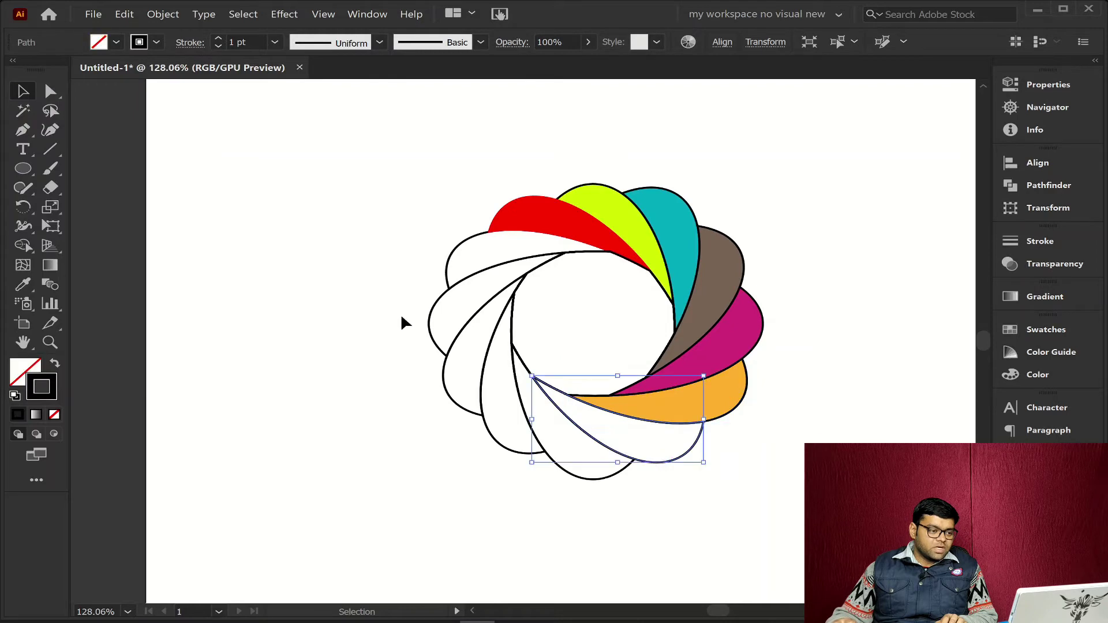
click(116, 43)
click(144, 92)
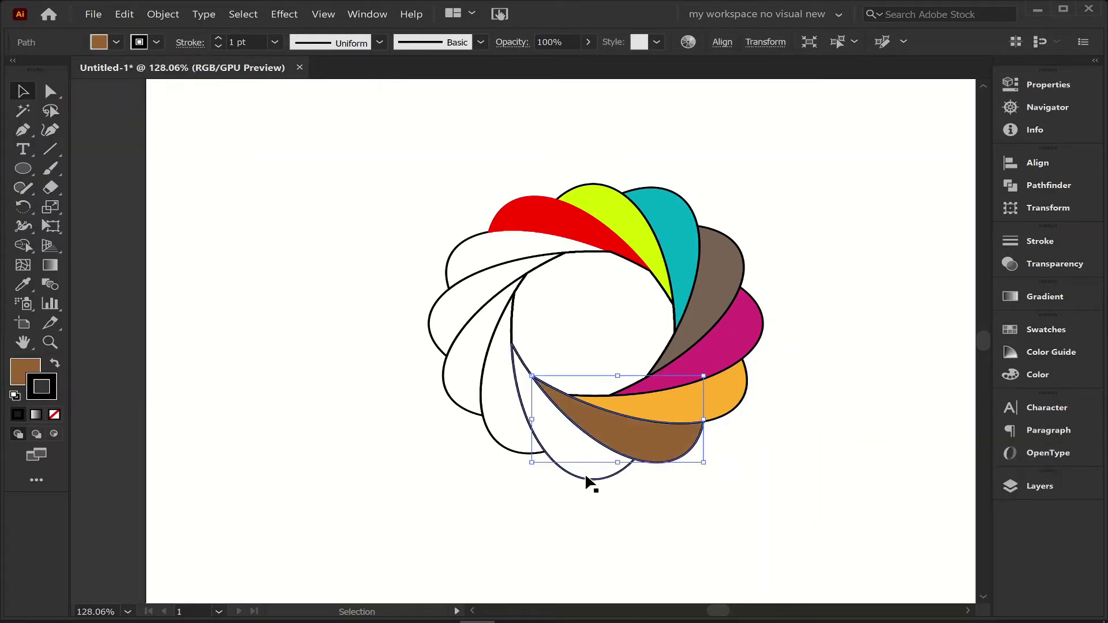
click(584, 473)
click(116, 43)
click(127, 81)
Fill the lower-left blade with tan and the next blade clockwise with cyan
click(497, 404)
click(116, 43)
click(114, 92)
click(456, 358)
click(116, 43)
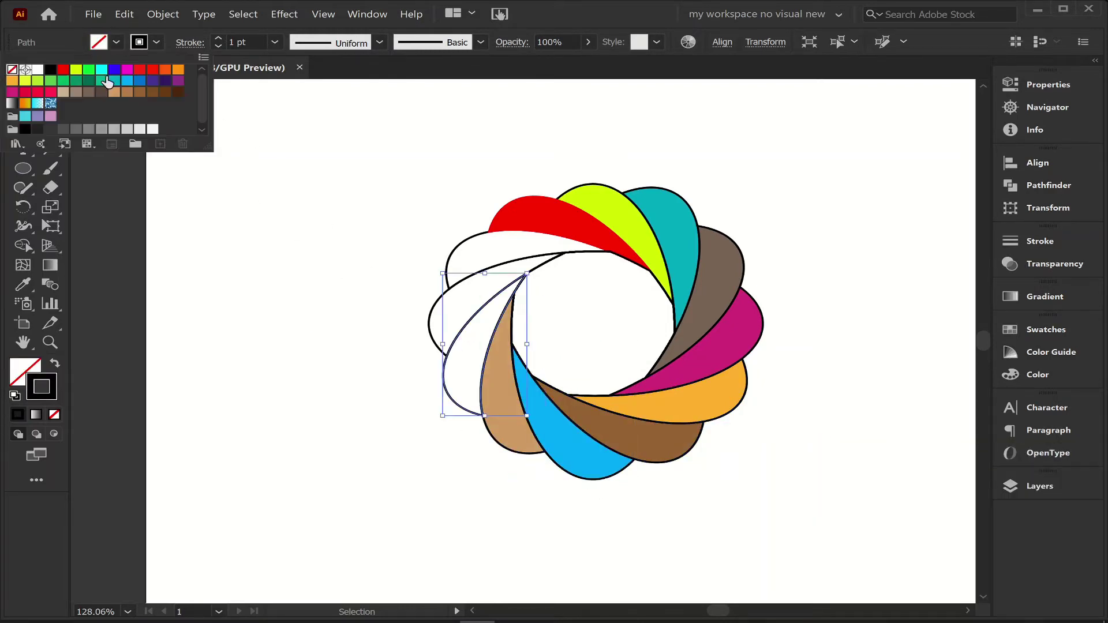
click(105, 76)
Fill the two remaining left-side blades with dark purple and beige, and deselect
click(439, 323)
click(116, 42)
click(166, 81)
click(462, 254)
click(116, 43)
click(63, 92)
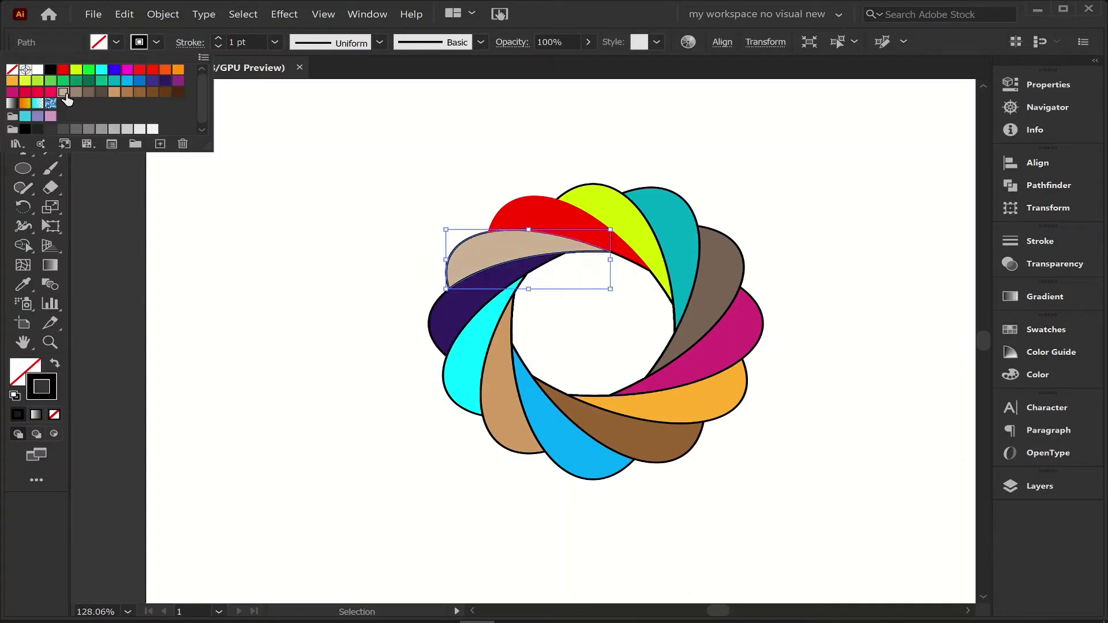
click(865, 257)
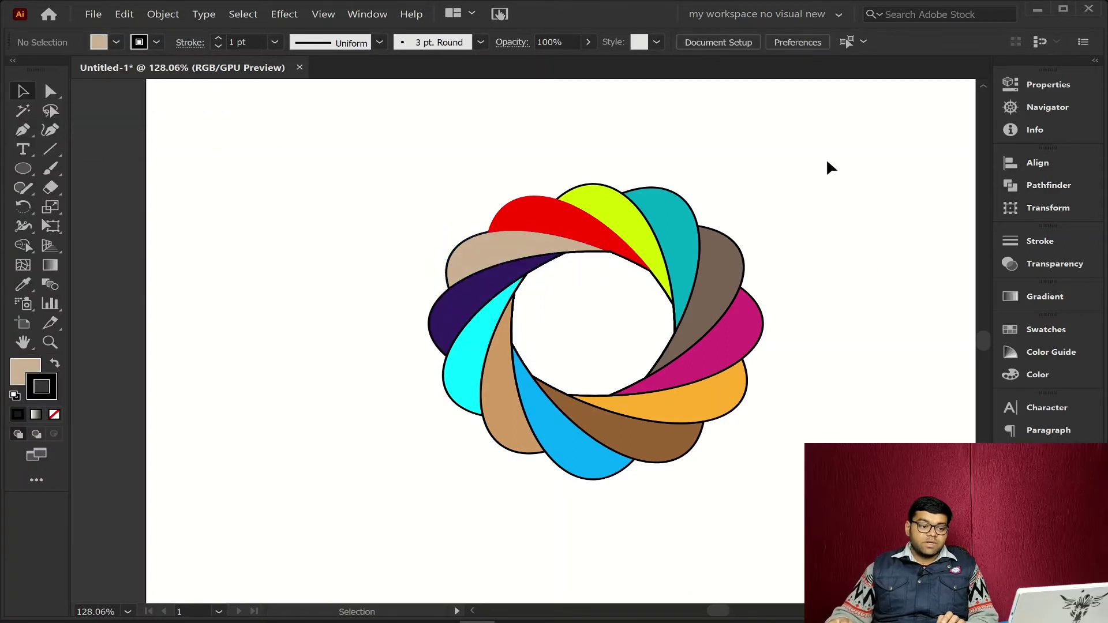
Set the stroke of all the coloured blades to None and deselect them
drag(827, 162, 381, 511)
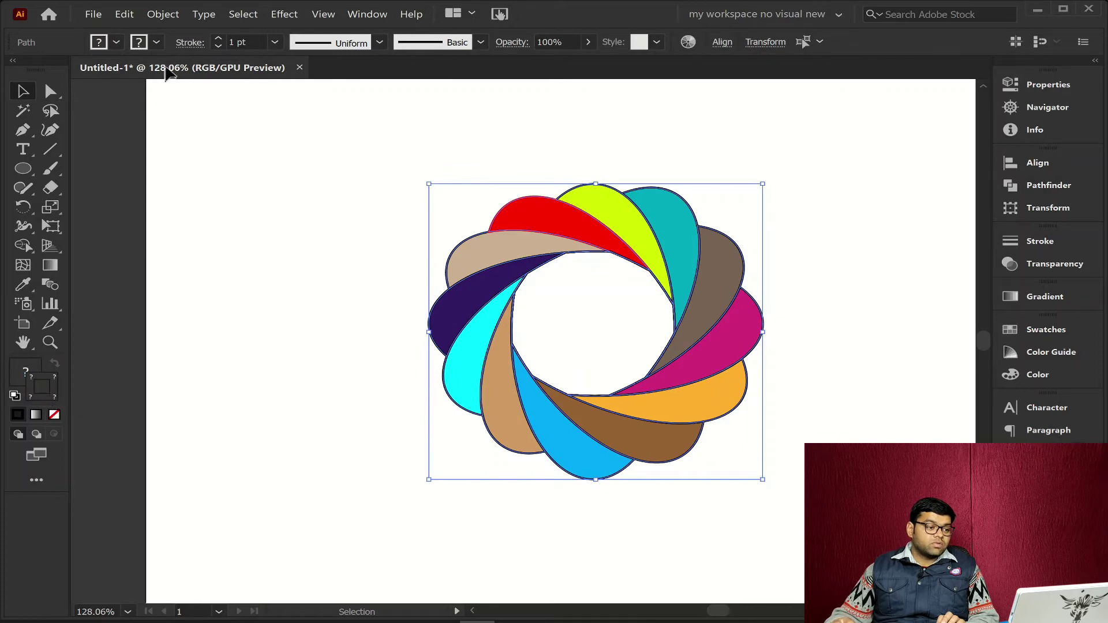
click(157, 42)
click(15, 77)
click(317, 296)
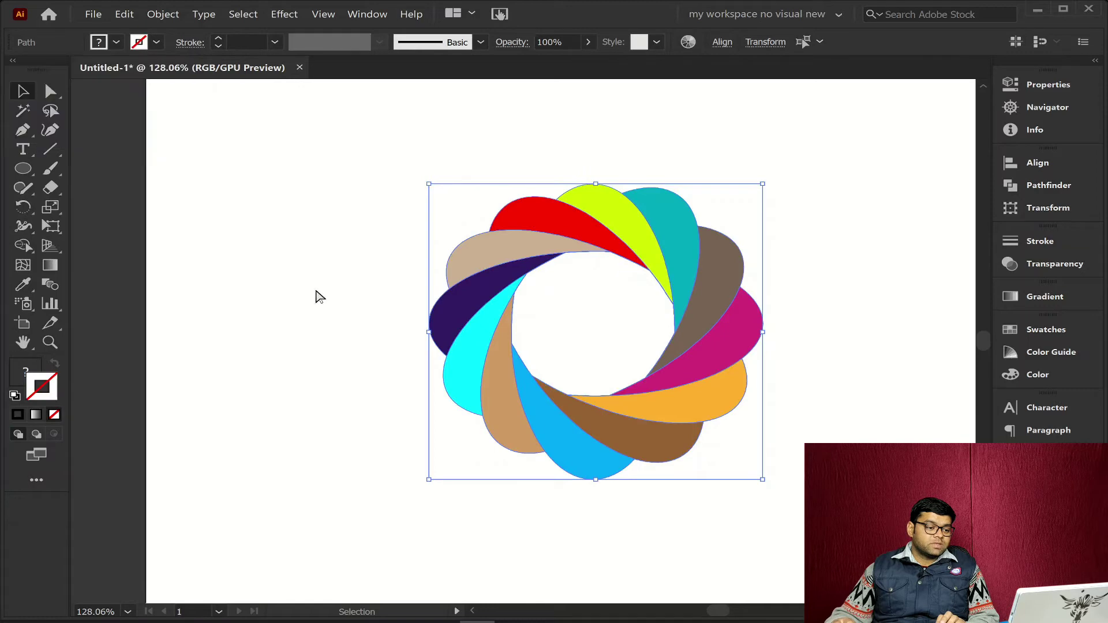
click(287, 364)
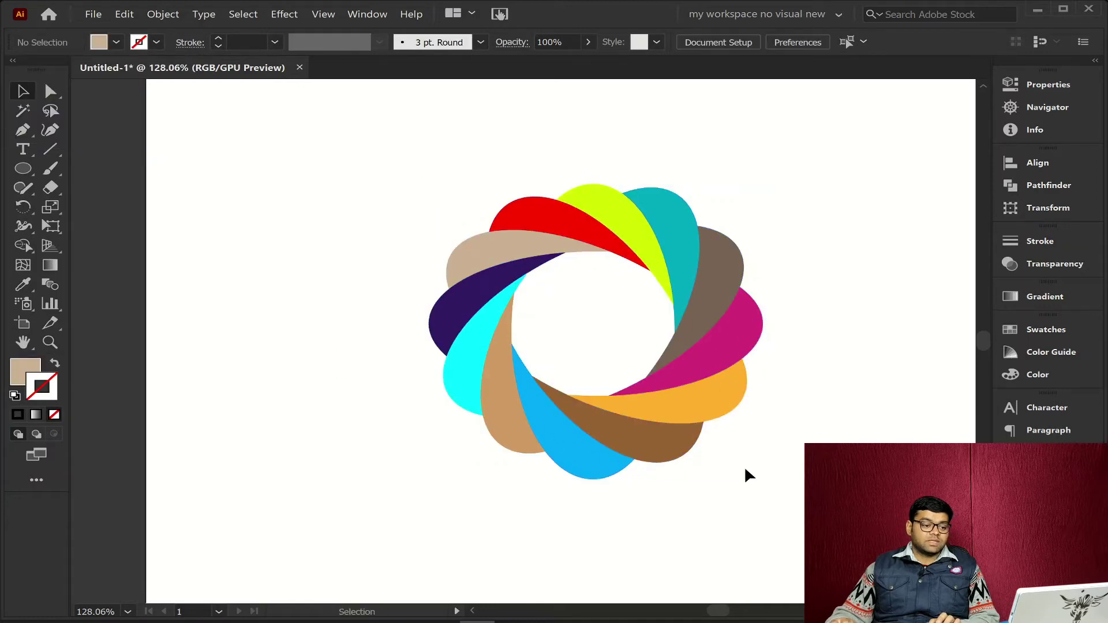
Change the fill of the cyan blade to dark grey-brown and deselect it
ctrl+alt+click(711, 498)
ctrl+alt+click(711, 499)
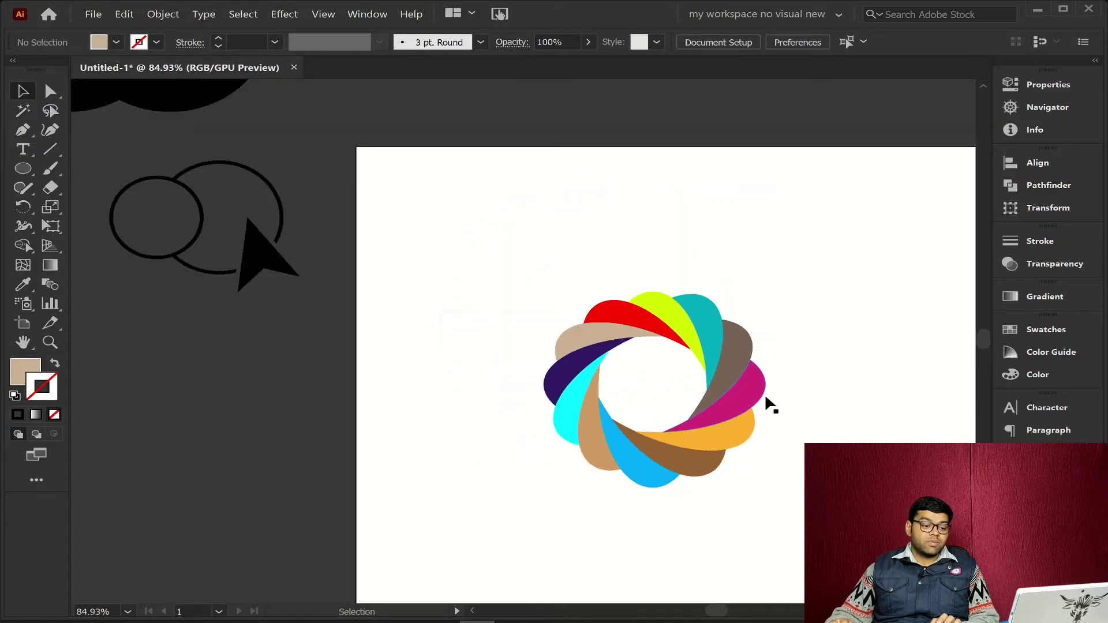
click(558, 410)
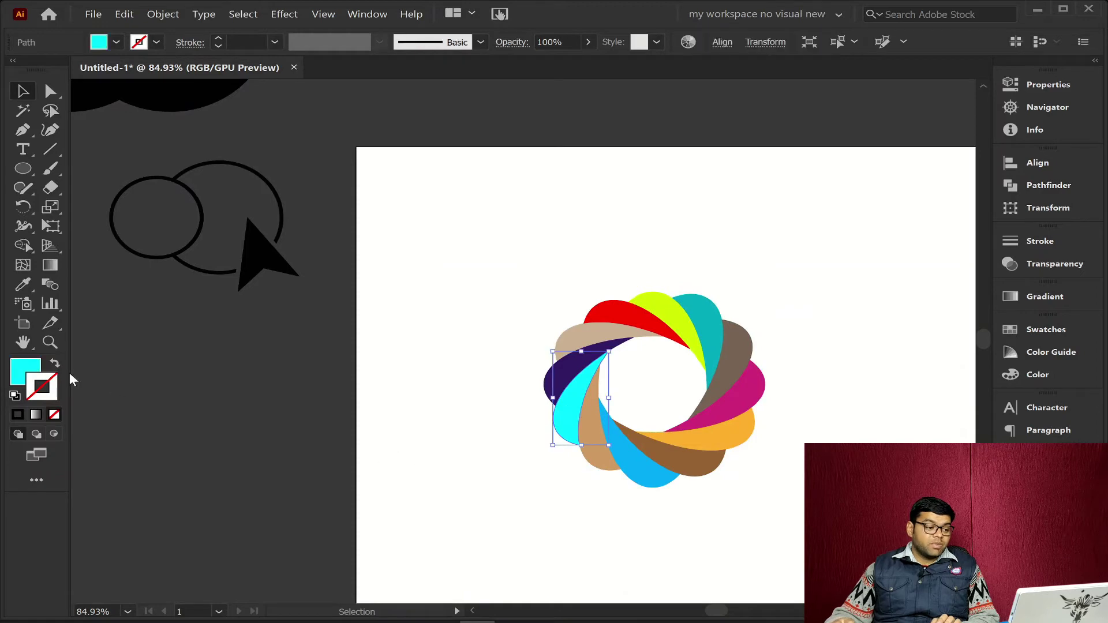
click(116, 42)
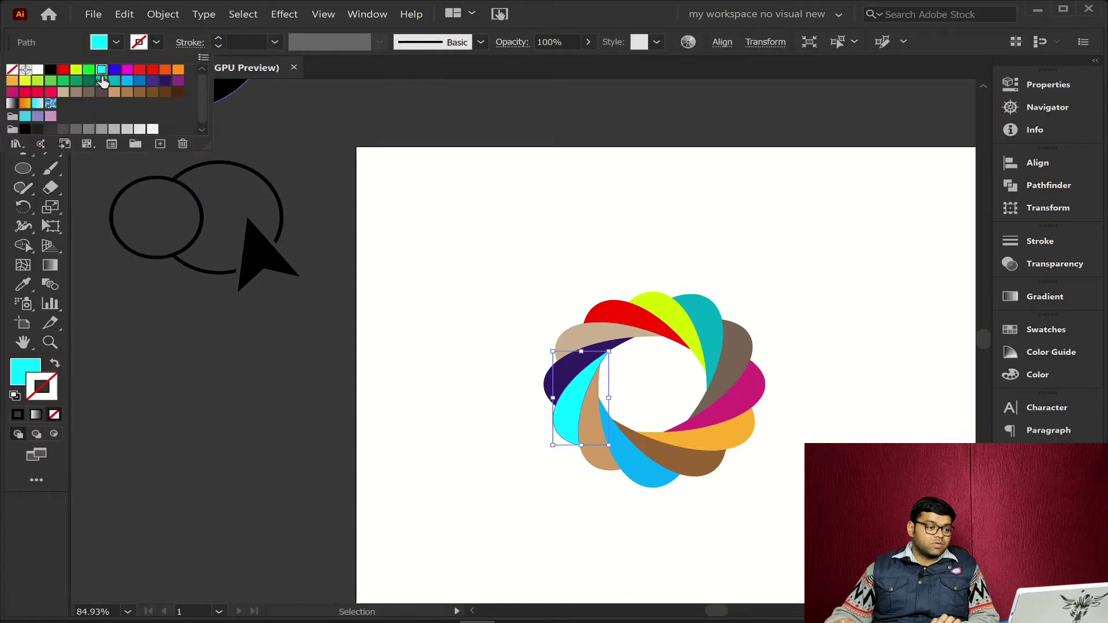
click(102, 92)
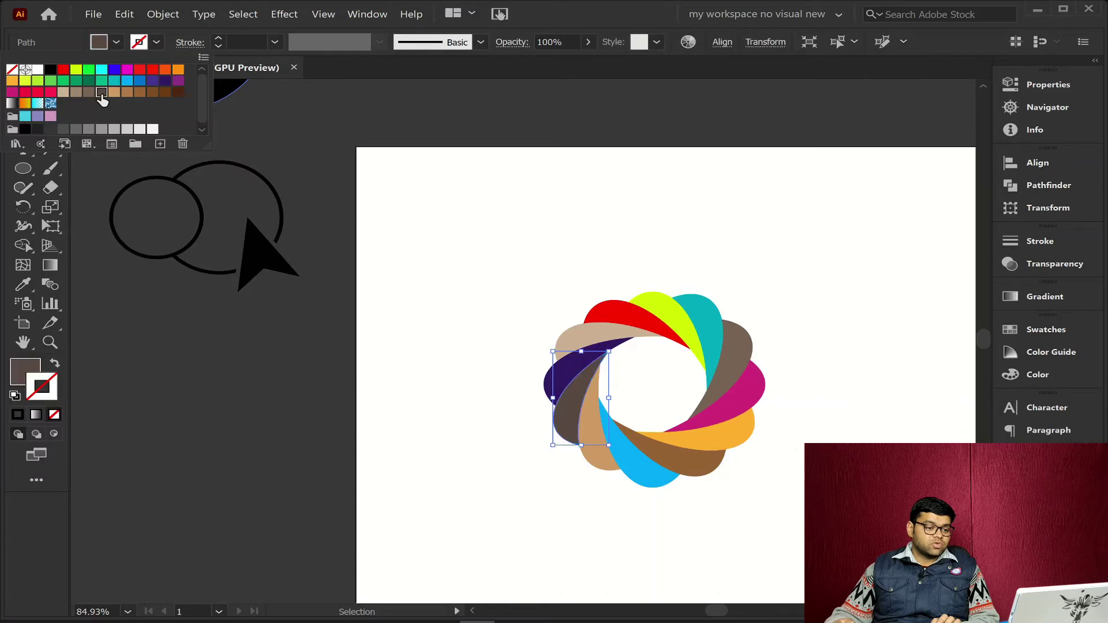
click(753, 512)
click(773, 505)
Select all the coloured blades and group them into one object
ctrl+alt+click(752, 497)
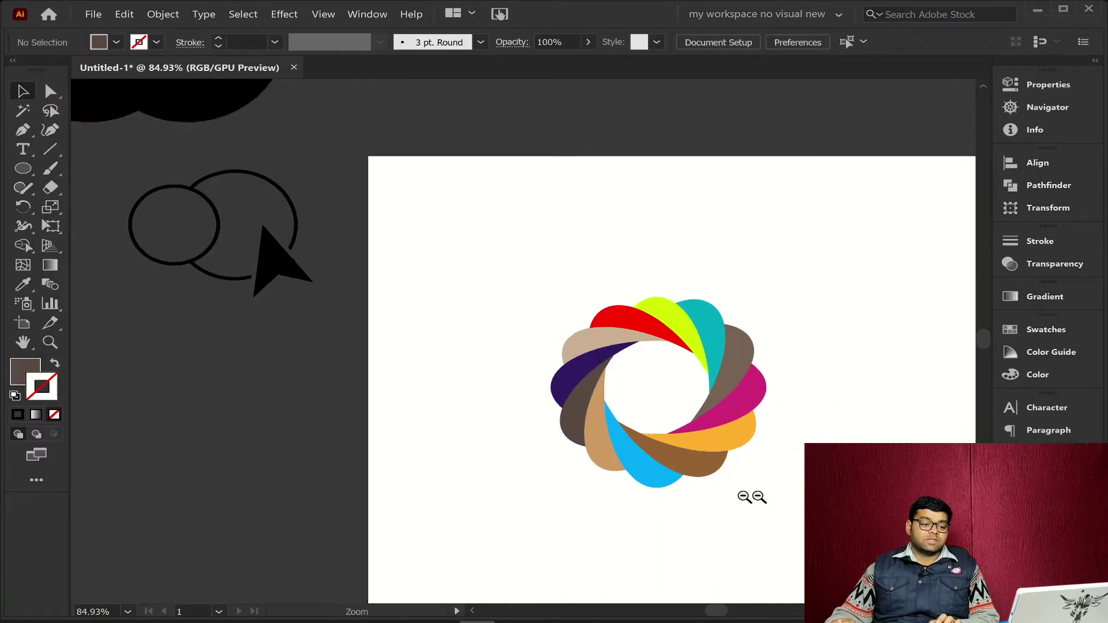
scroll(752, 497, down, 2)
scroll(762, 500, up, 4)
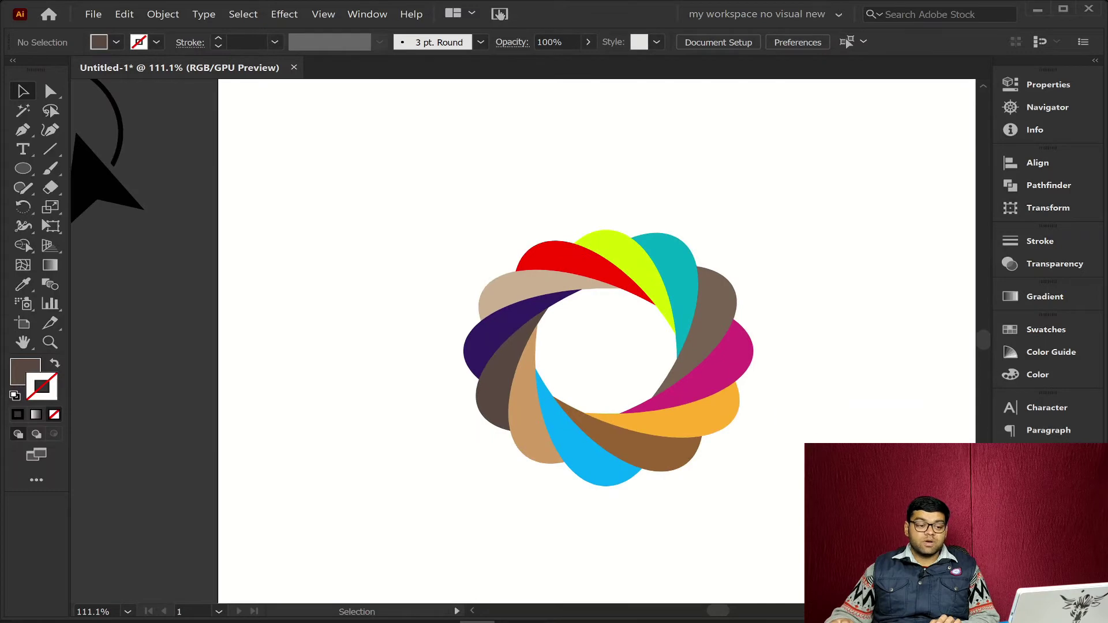
drag(798, 201, 429, 530)
key(ctrl+g)
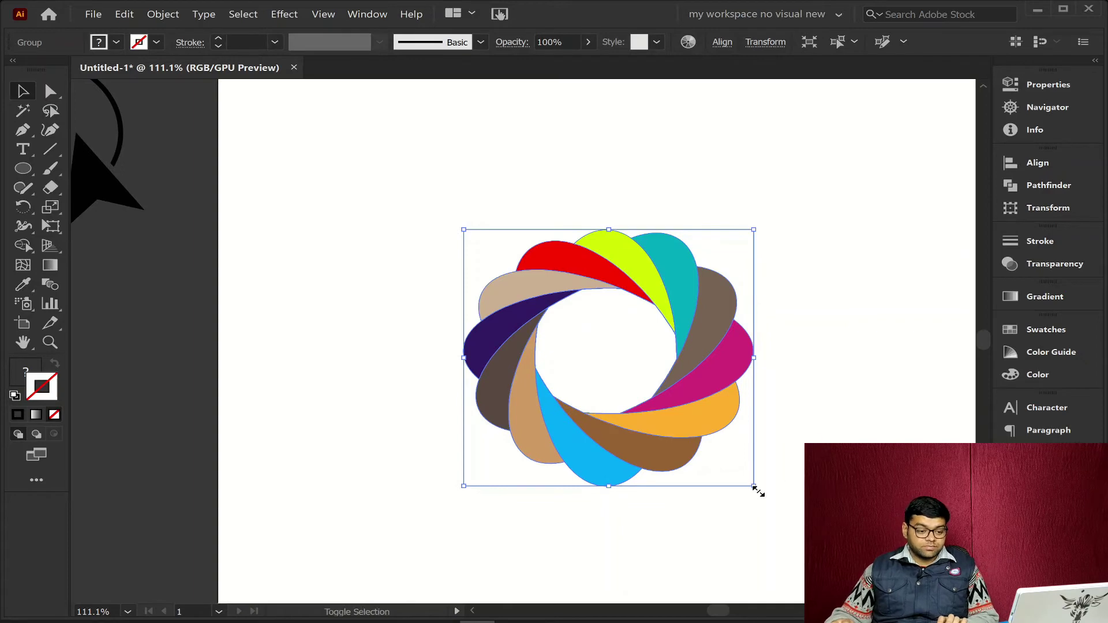
Scale the grouped swirl down, move it off the artboard to below the cursor icon, and deselect it
drag(756, 487, 652, 397)
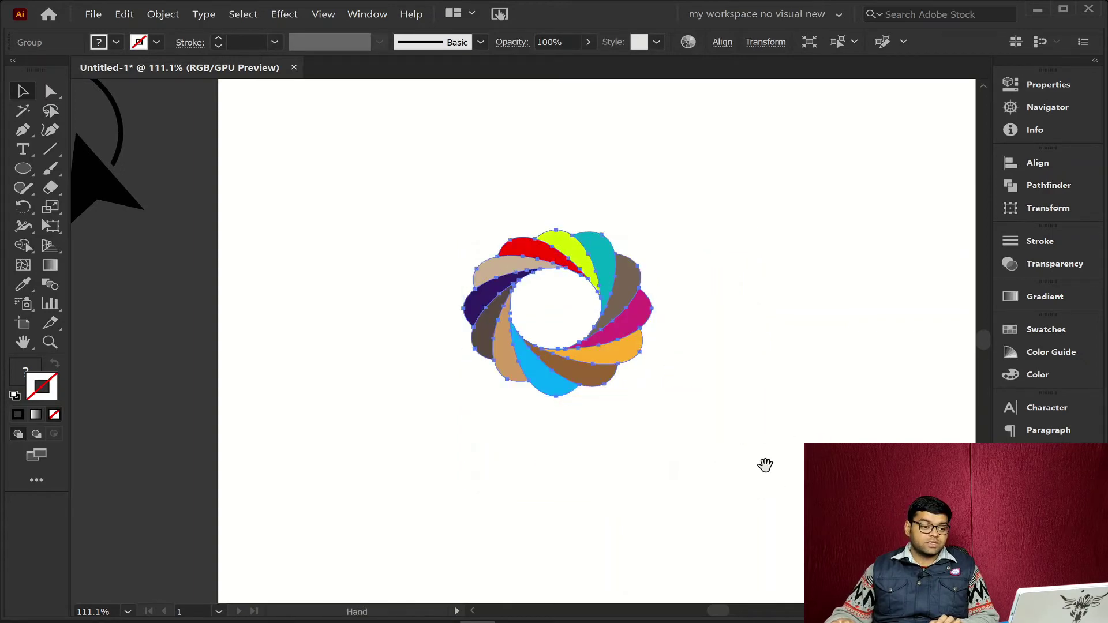
key(ctrl+space)
drag(782, 446, 694, 442)
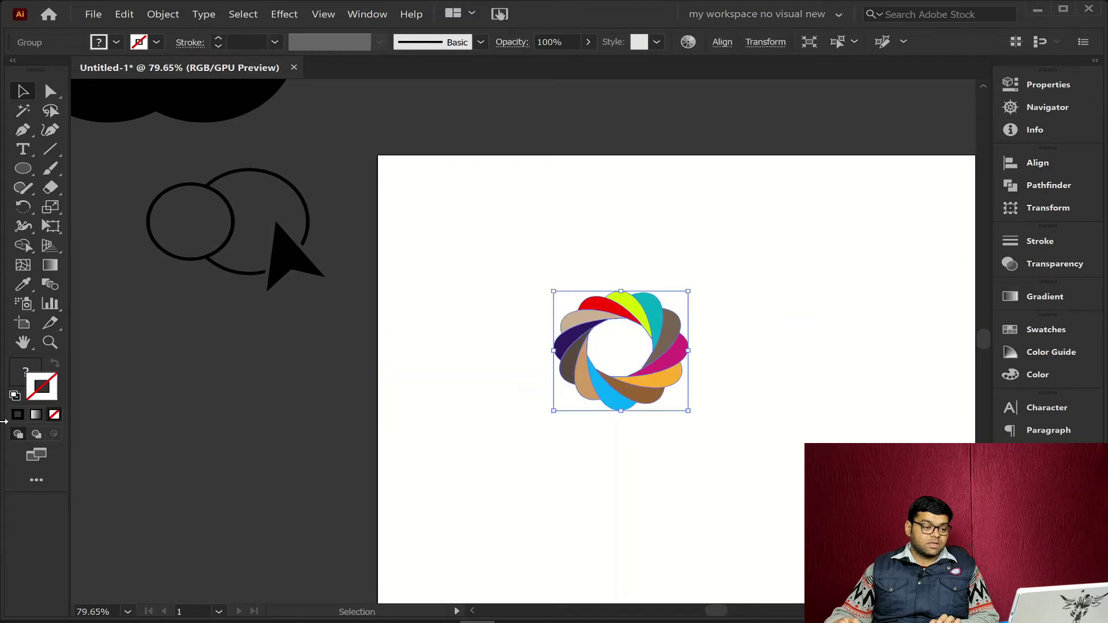
key(ctrl+z)
key(ctrl+shift+a)
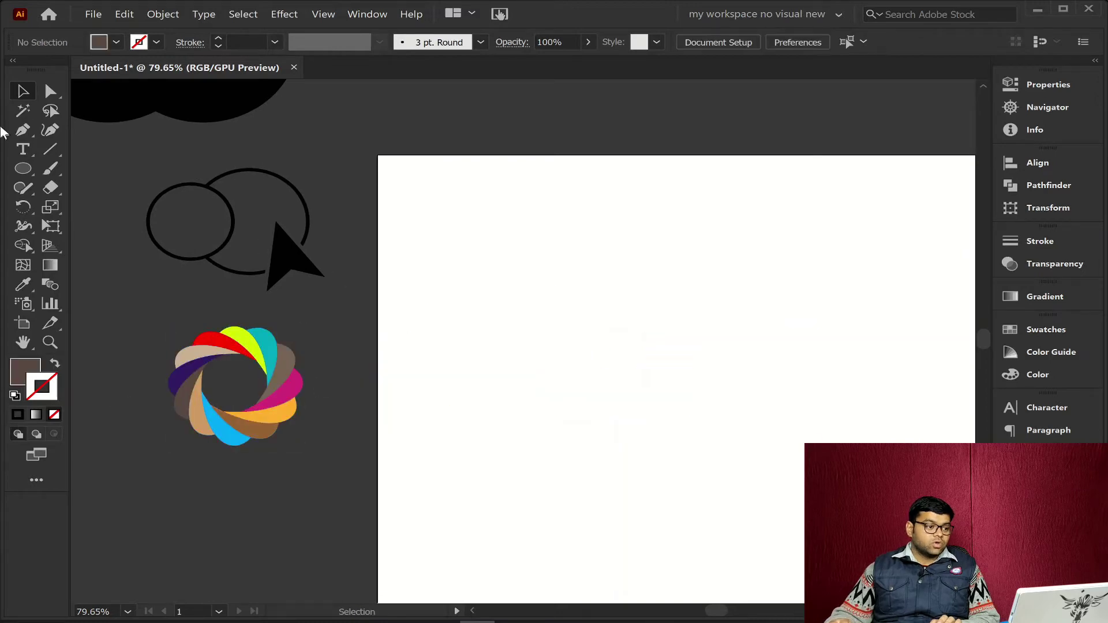
Draw an ellipse in the middle of the empty artboard and swap its fill and stroke to leave an unfilled outline
click(16, 173)
drag(576, 316, 534, 337)
drag(630, 355, 472, 265)
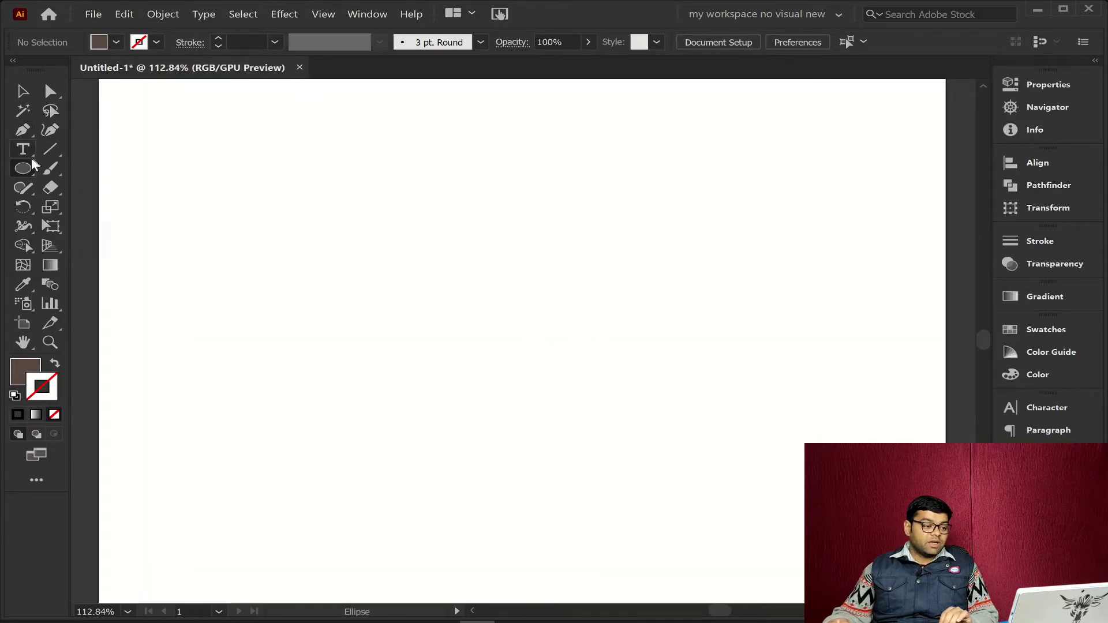
drag(415, 244, 584, 448)
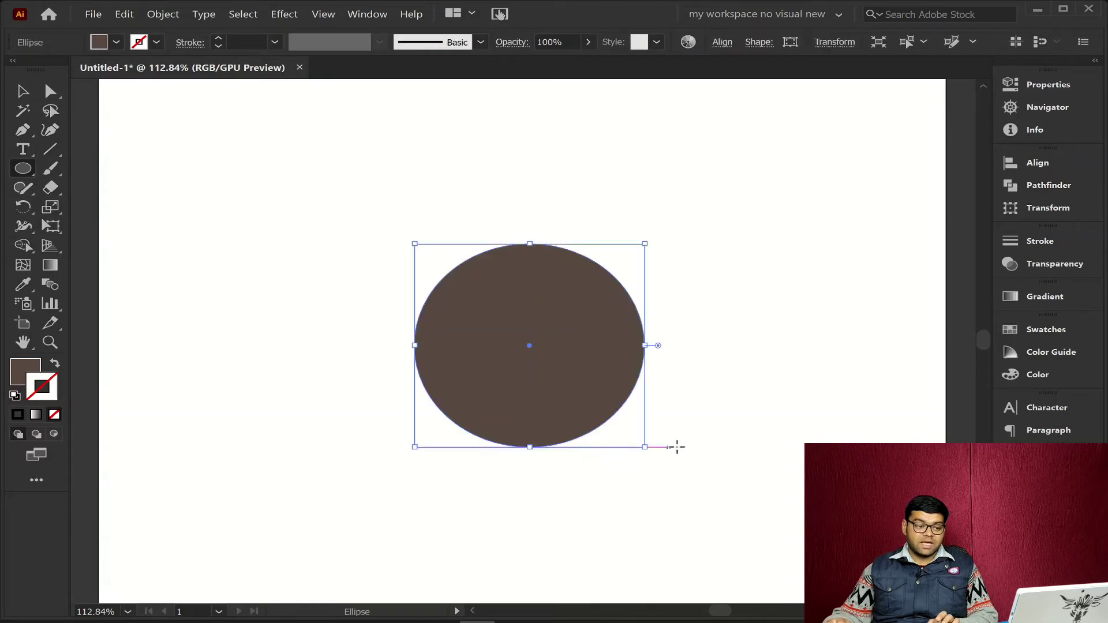
click(56, 365)
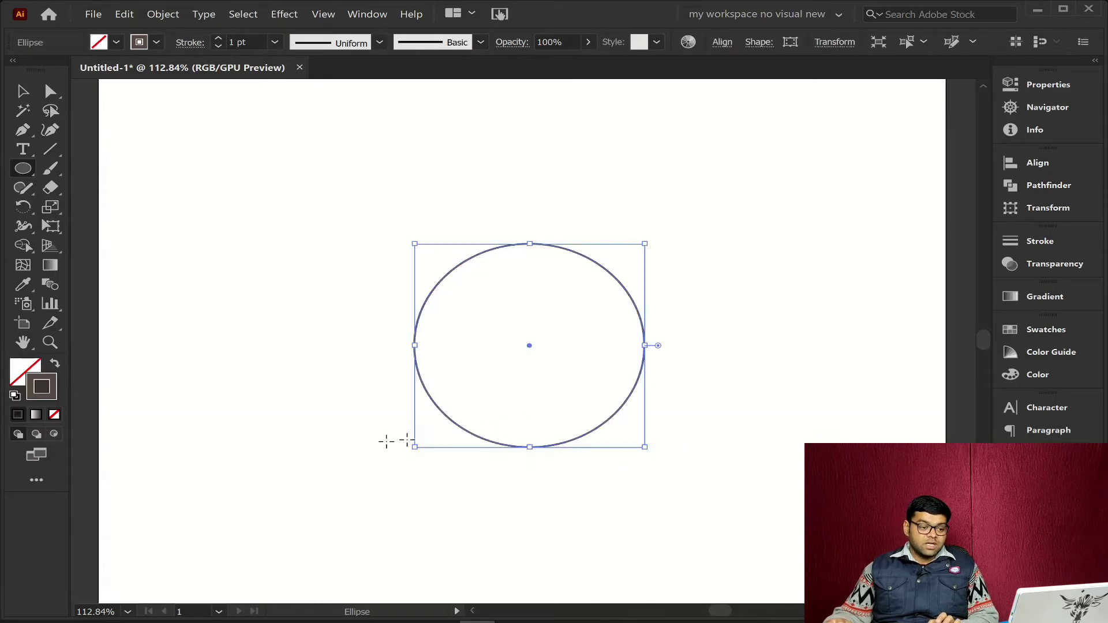
Create a copy of the ellipse rotated 30° around its bottom anchor point
scroll(591, 467, down, 3)
drag(628, 489, 510, 401)
scroll(537, 408, up, 2)
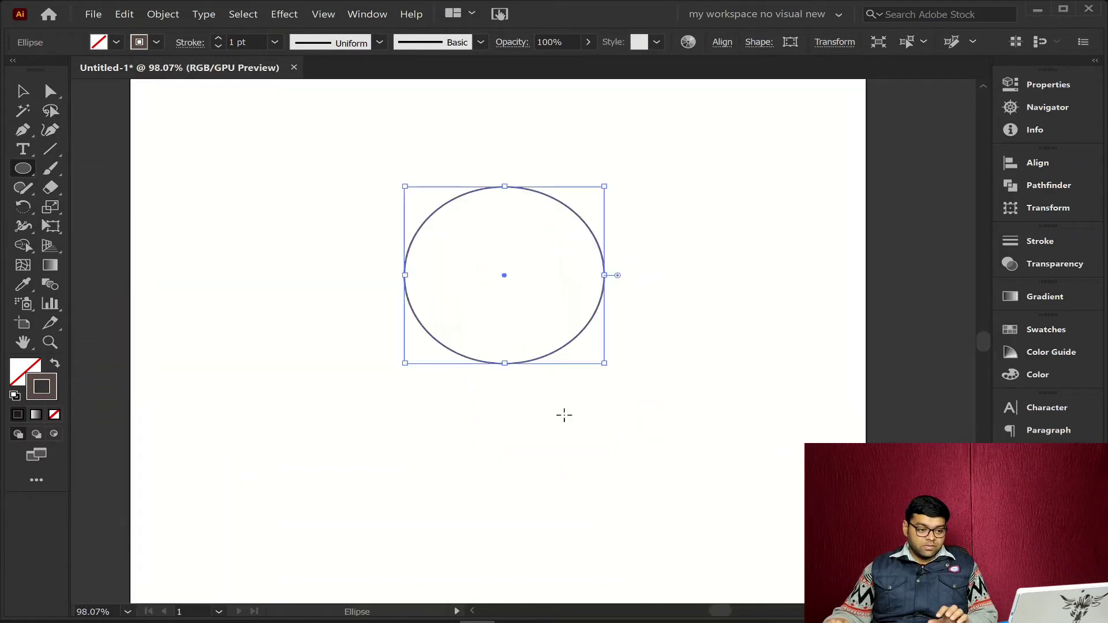
click(20, 205)
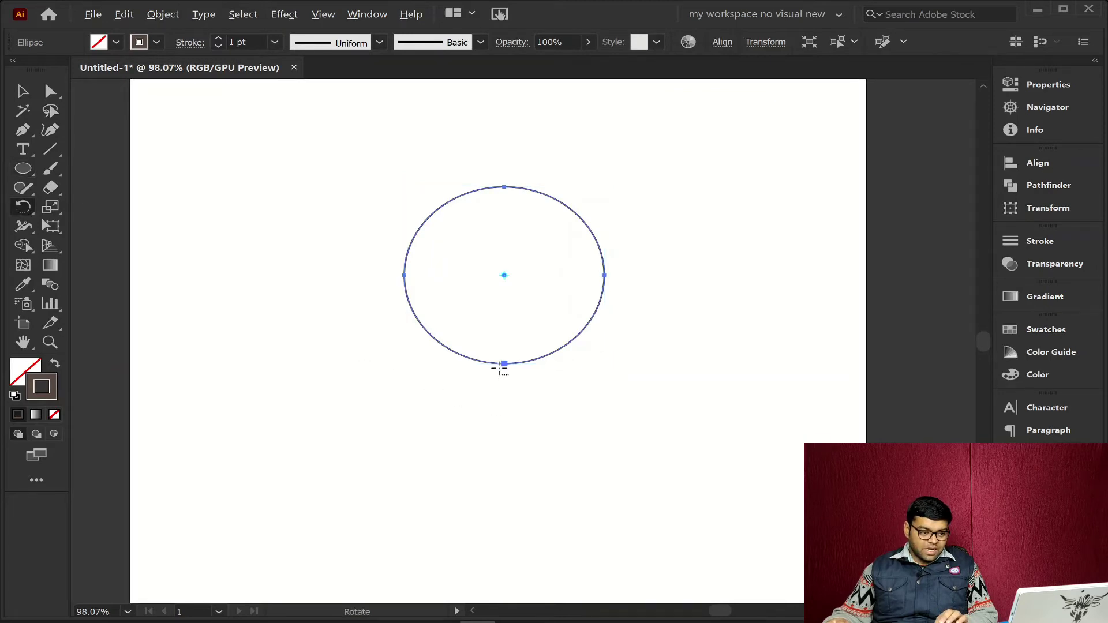
alt+click(504, 363)
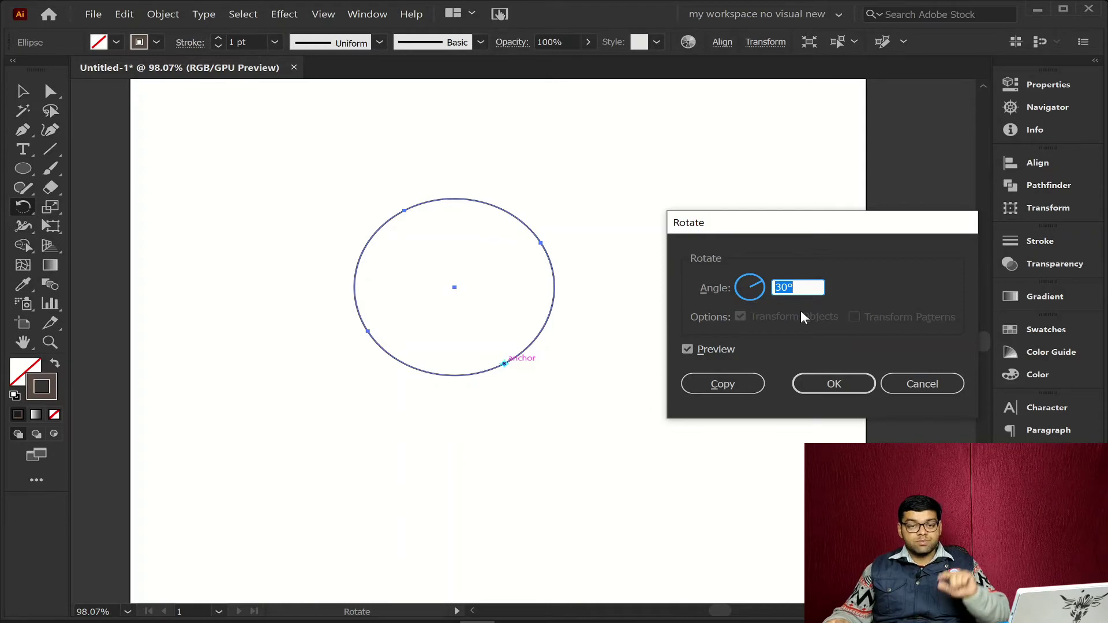
click(733, 381)
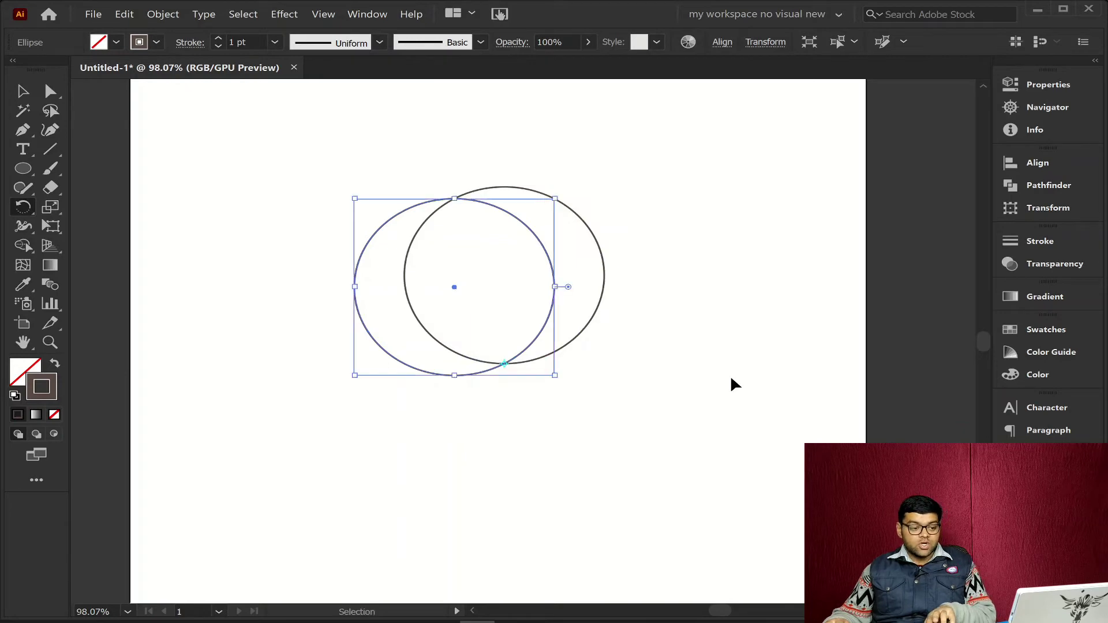
Repeat the rotated copy until twelve ellipses complete the full ring, and deselect
key(ctrl+d)
key(ctrl+d)
key(ctrl+d)
key(ctrl+d)
key(ctrl+d)
key(ctrl+d)
key(ctrl+d)
key(ctrl+d)
key(ctrl+d)
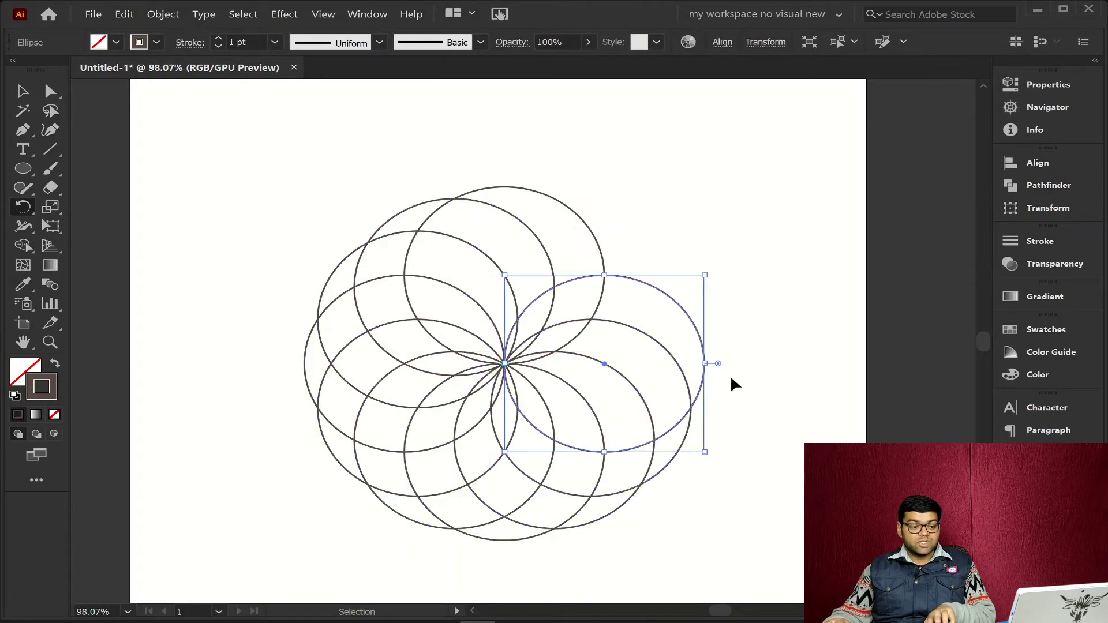
key(ctrl+shift+a)
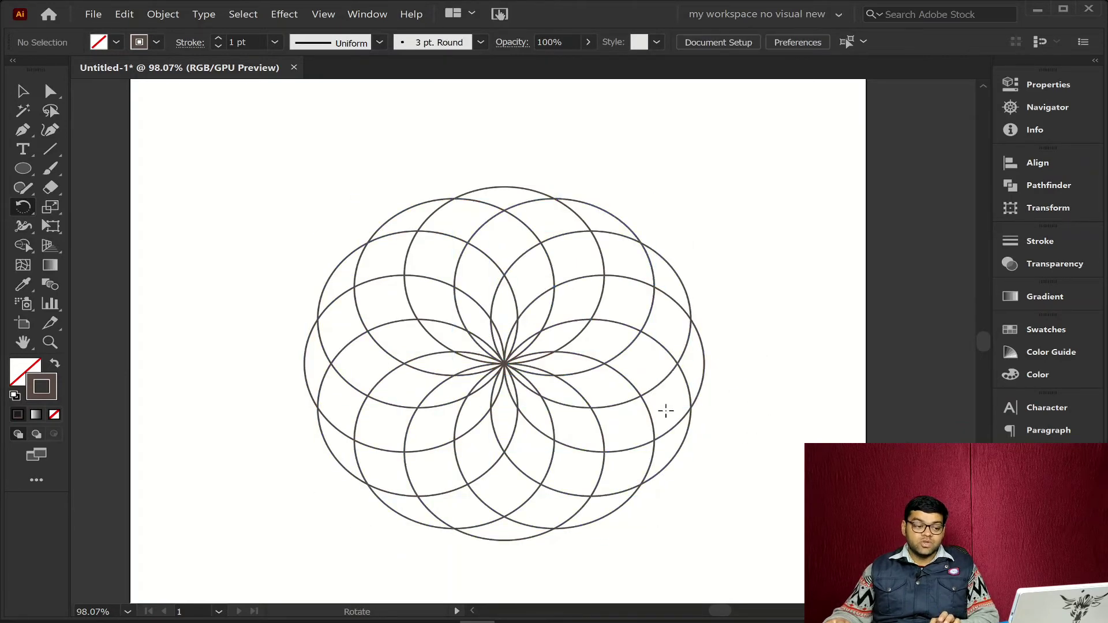
Select all the ellipses and use Shape Builder to remove the ring's outer regions, leaving a twelve-petal flower
drag(762, 144, 243, 562)
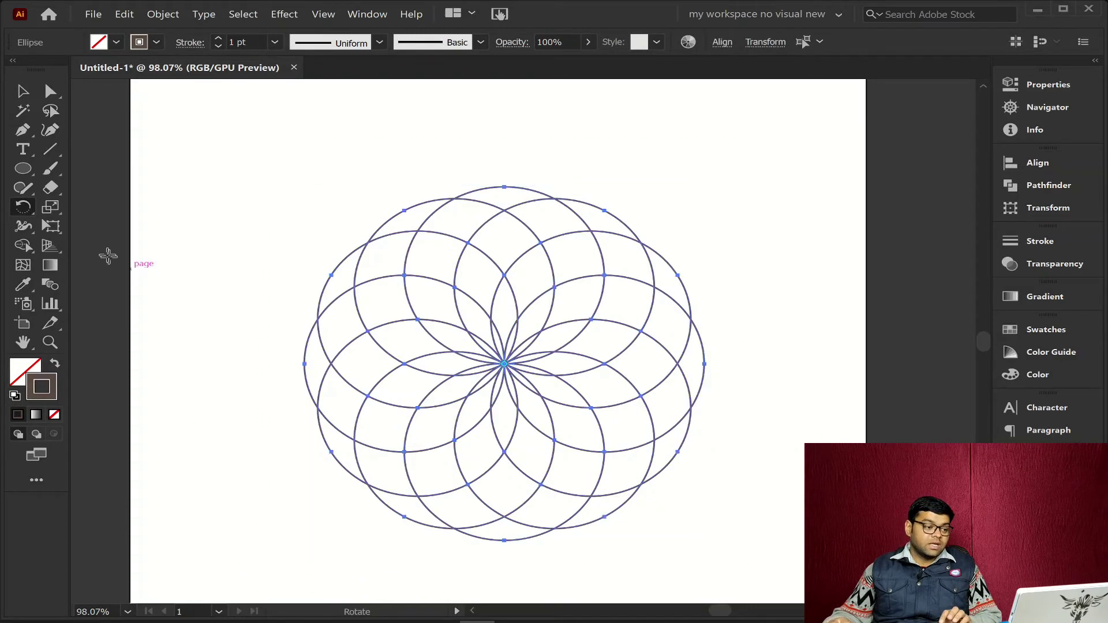
click(21, 247)
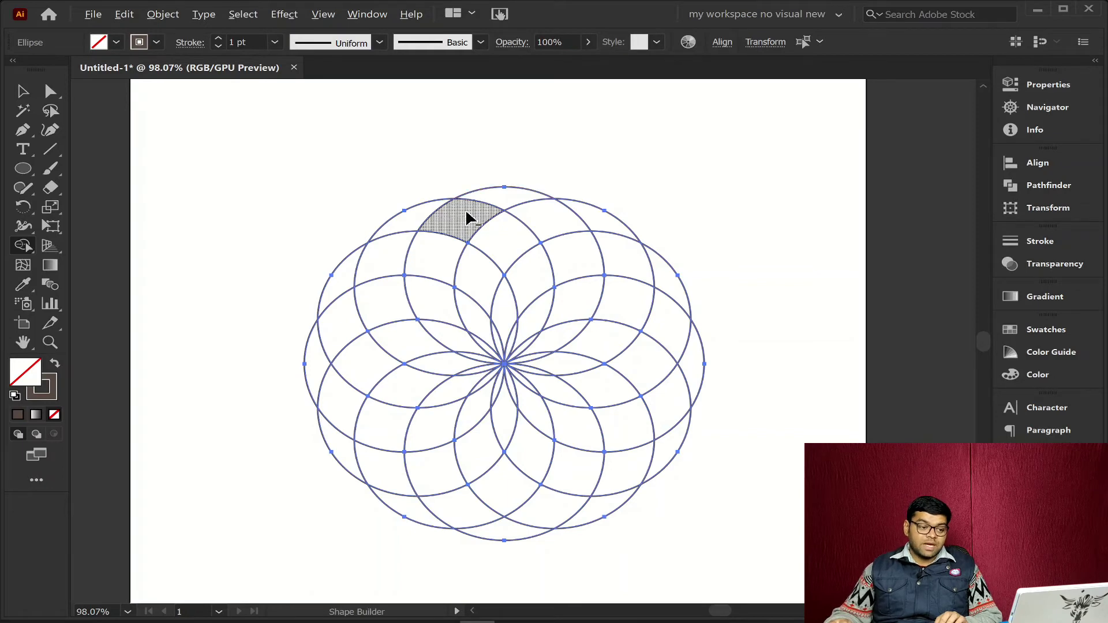
mouse_move(467, 218)
mouse_down()
mouse_move(504, 183)
mouse_move(494, 233)
mouse_move(515, 207)
mouse_move(578, 189)
mouse_move(591, 196)
mouse_move(587, 241)
mouse_move(645, 214)
mouse_move(649, 269)
mouse_move(629, 293)
mouse_move(653, 284)
mouse_move(675, 296)
mouse_move(689, 326)
mouse_move(680, 351)
mouse_move(649, 359)
mouse_move(677, 363)
mouse_move(690, 401)
mouse_move(686, 432)
mouse_move(638, 424)
mouse_move(648, 487)
mouse_move(631, 524)
mouse_move(594, 532)
mouse_move(579, 485)
mouse_move(537, 524)
mouse_move(494, 521)
mouse_move(486, 500)
mouse_move(396, 513)
mouse_move(423, 482)
mouse_move(382, 483)
mouse_move(350, 464)
mouse_move(363, 434)
mouse_move(297, 387)
mouse_move(297, 371)
mouse_move(347, 369)
mouse_move(313, 295)
mouse_move(369, 309)
mouse_move(368, 229)
mouse_move(386, 212)
mouse_move(430, 254)
mouse_up()
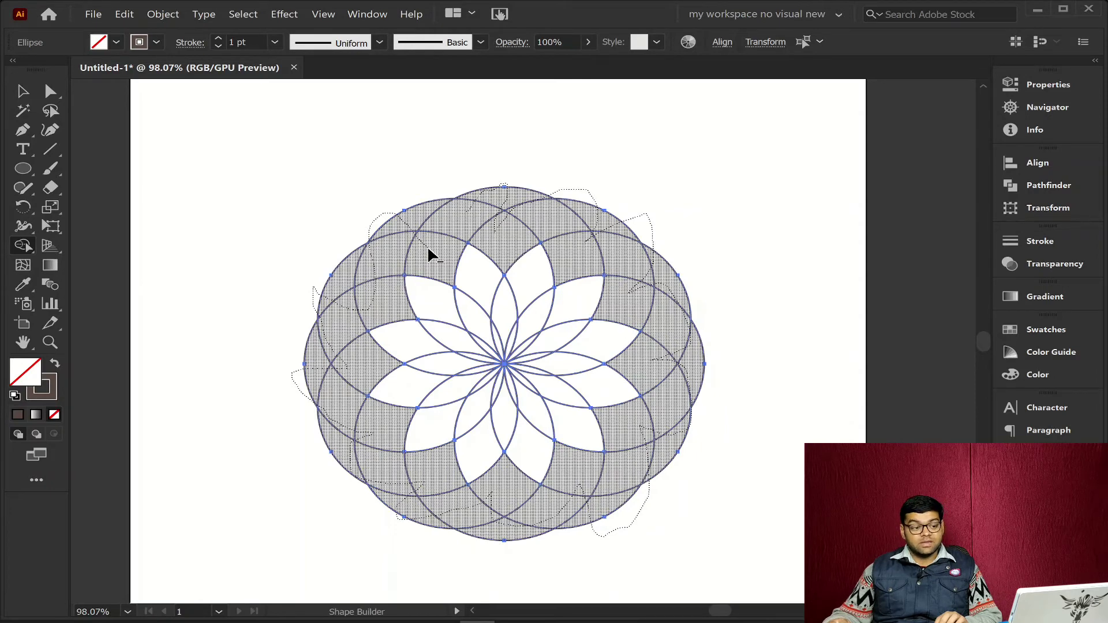
drag(429, 254, 433, 255)
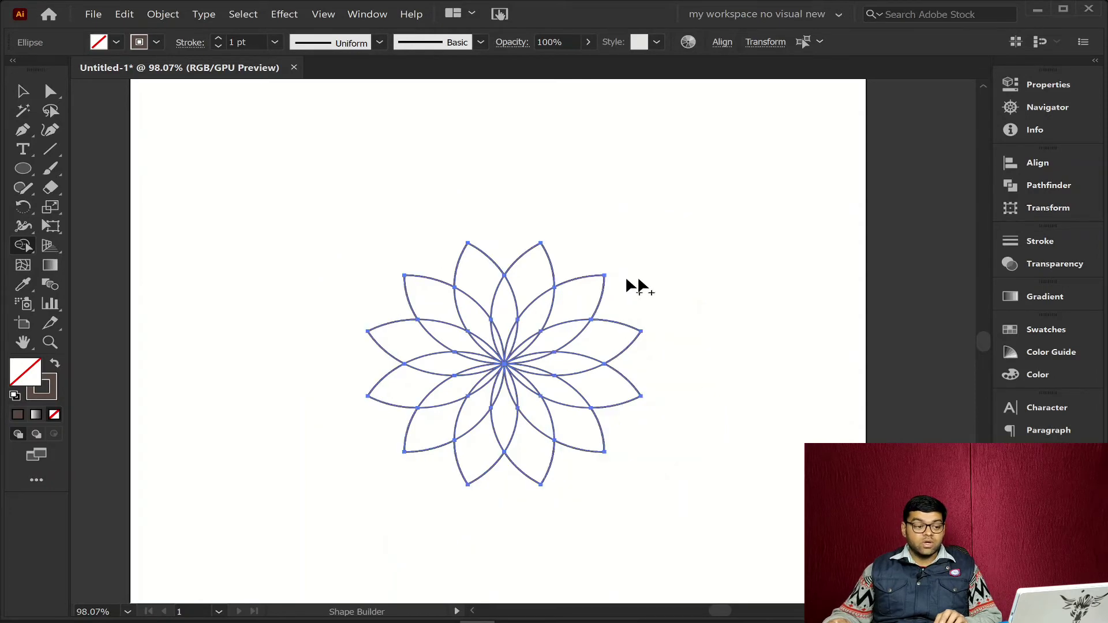
Select the whole flower outline, scale it up and move it back to the middle of the artboard
ctrl+click(725, 346)
drag(712, 189, 288, 522)
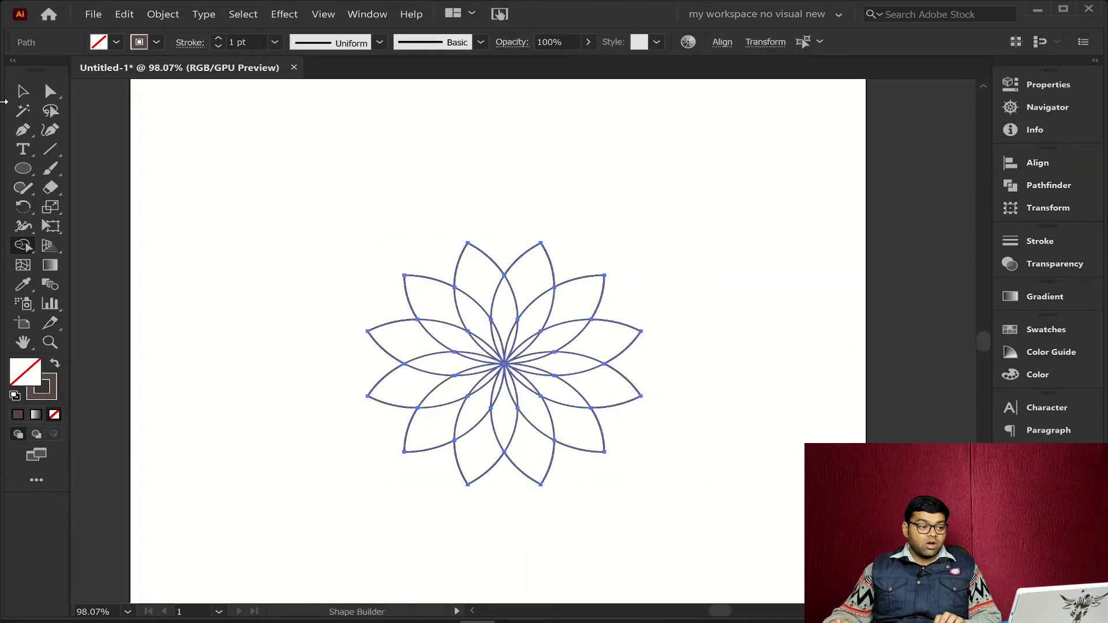
click(23, 92)
drag(644, 486, 745, 558)
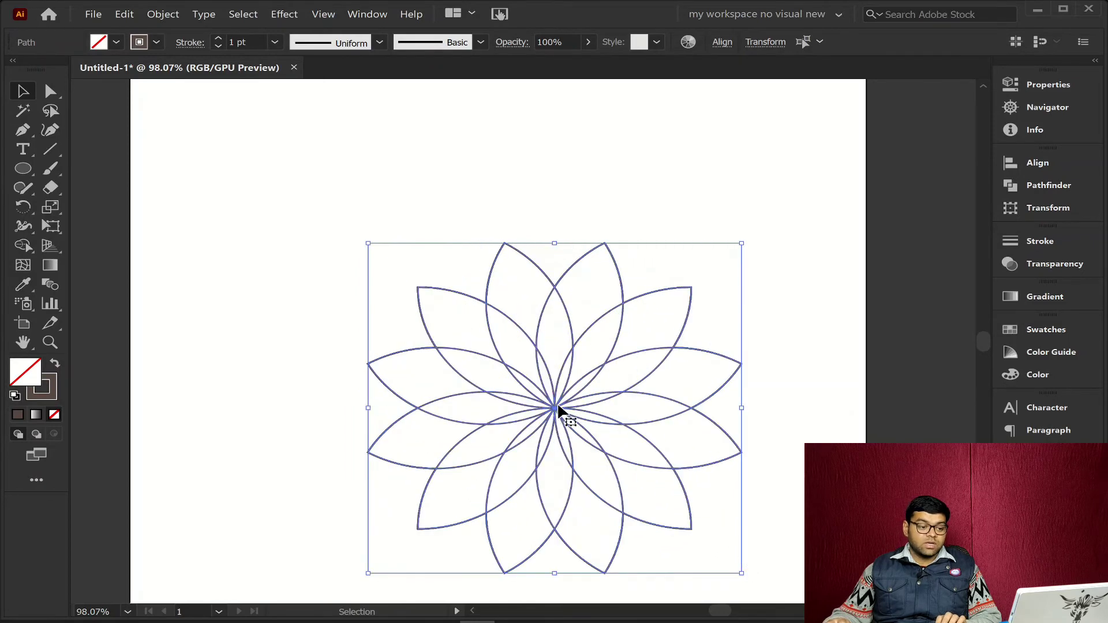
drag(557, 402, 490, 335)
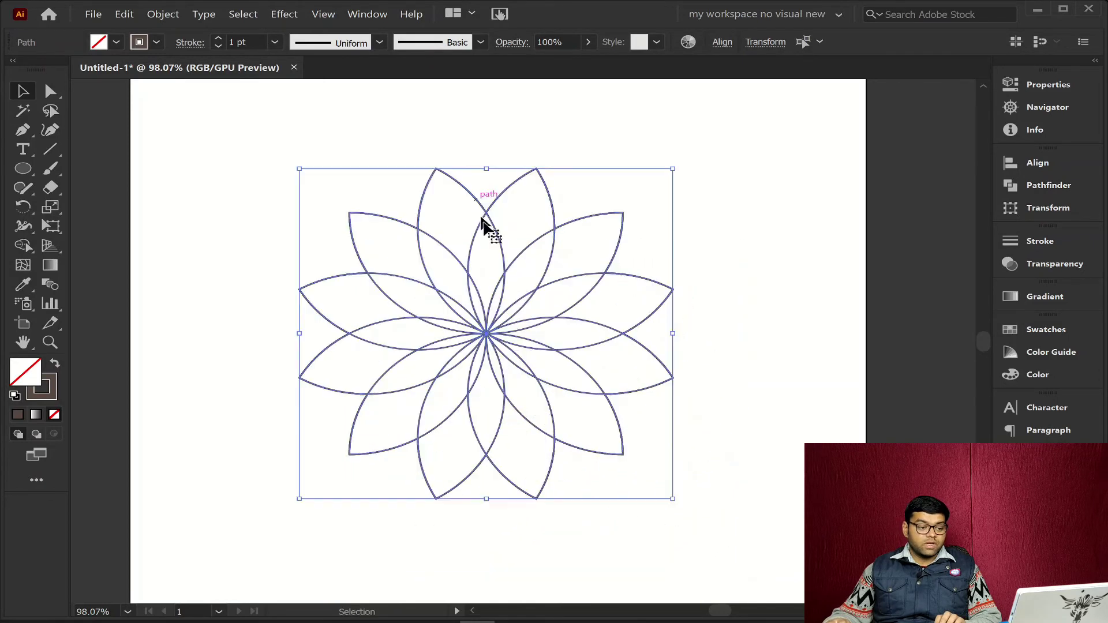
Swap the fill and stroke of the whole flower for a solid dark grey-brown fill without a stroke, and deselect
click(714, 358)
mouse_move(699, 107)
mouse_down()
mouse_move(436, 537)
mouse_move(272, 535)
mouse_up()
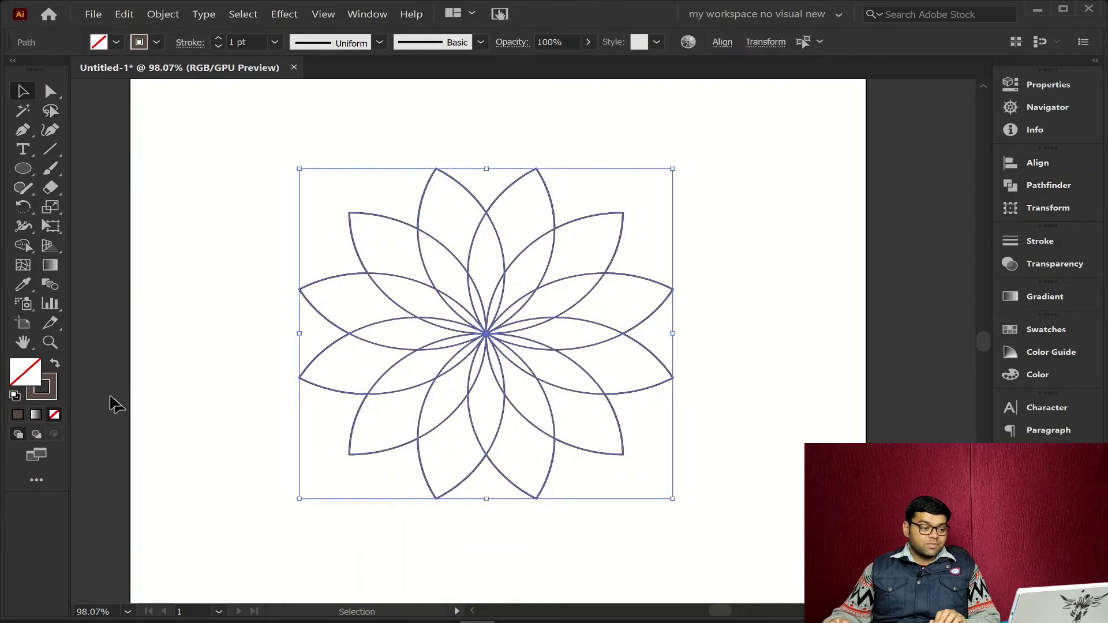
click(55, 364)
click(787, 284)
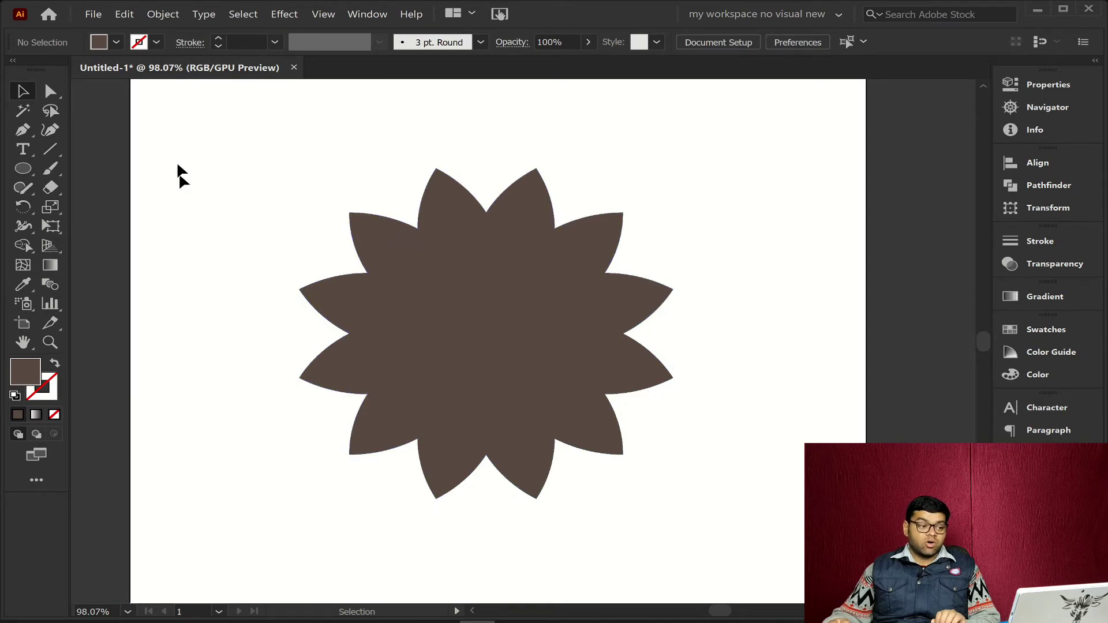
Select one of the overlapping flower pieces to inspect its outline, and deselect it
click(51, 92)
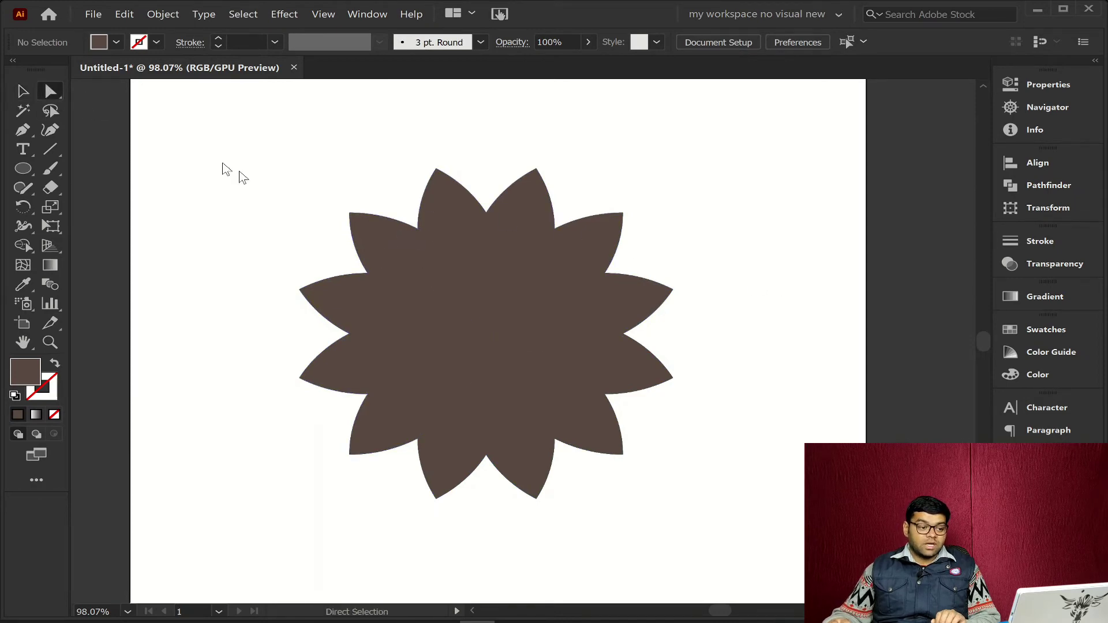
key(v)
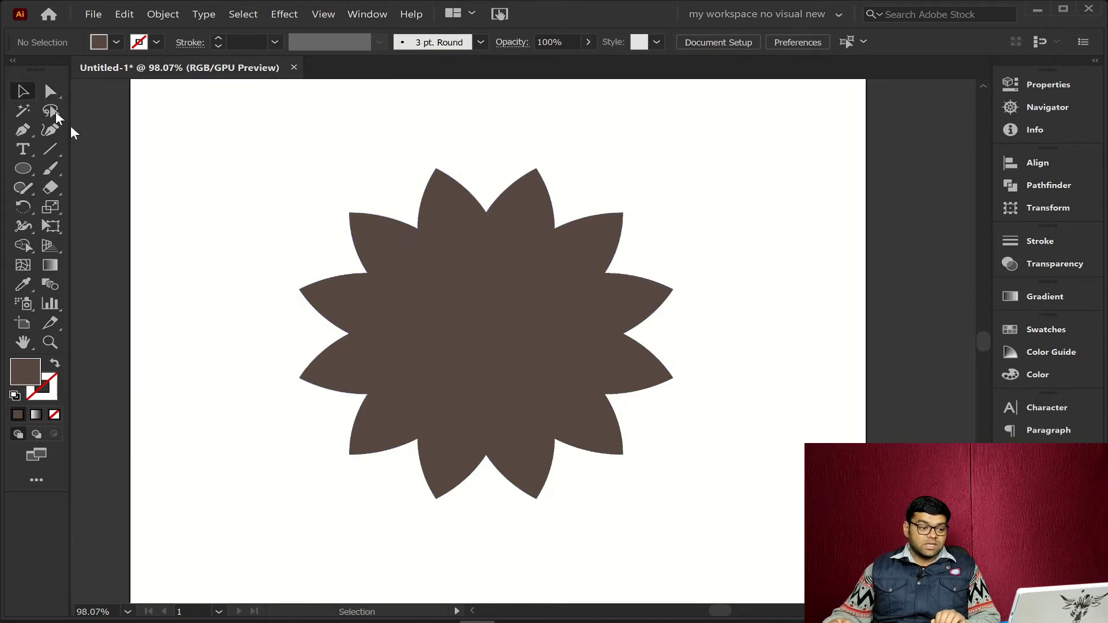
click(439, 312)
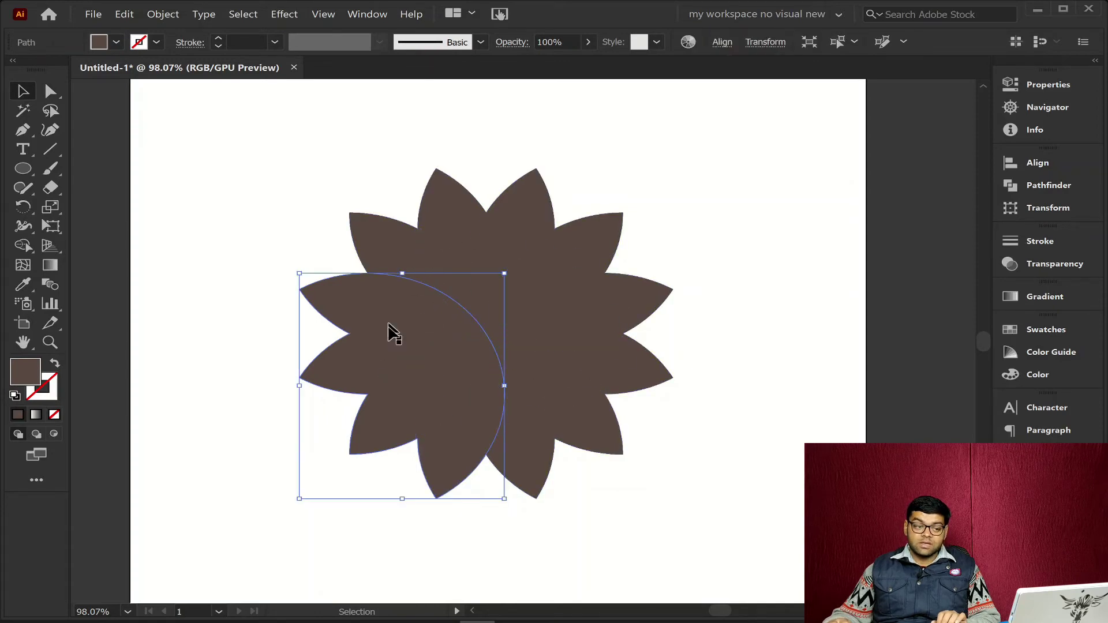
click(743, 330)
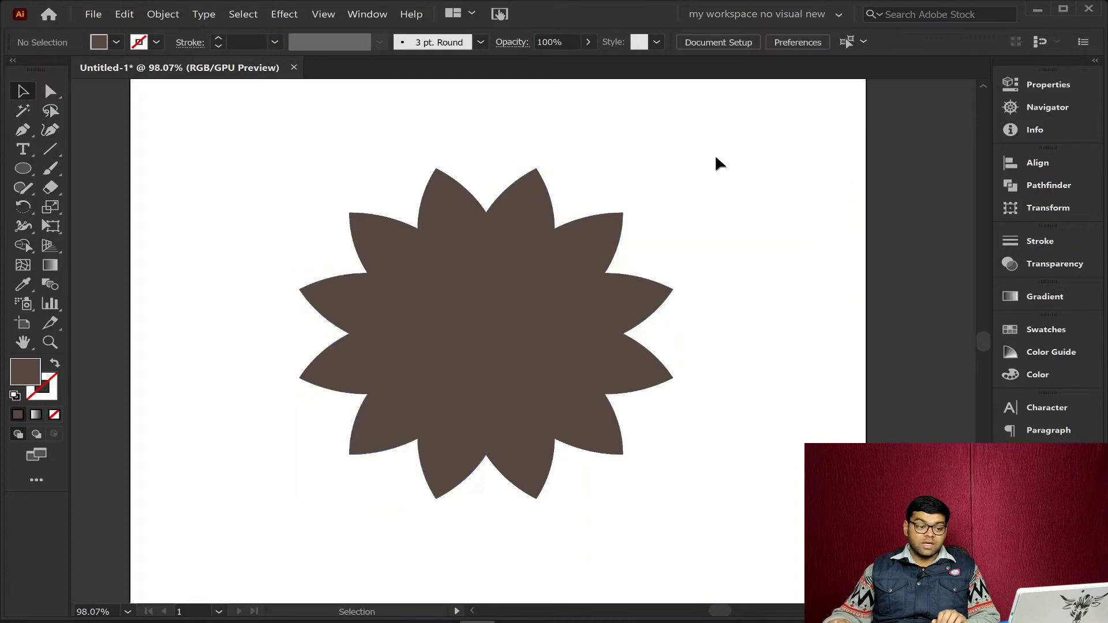
Select the whole flower, use Shape Builder to make each outer petal region a separate shape, and deselect
drag(710, 111, 268, 563)
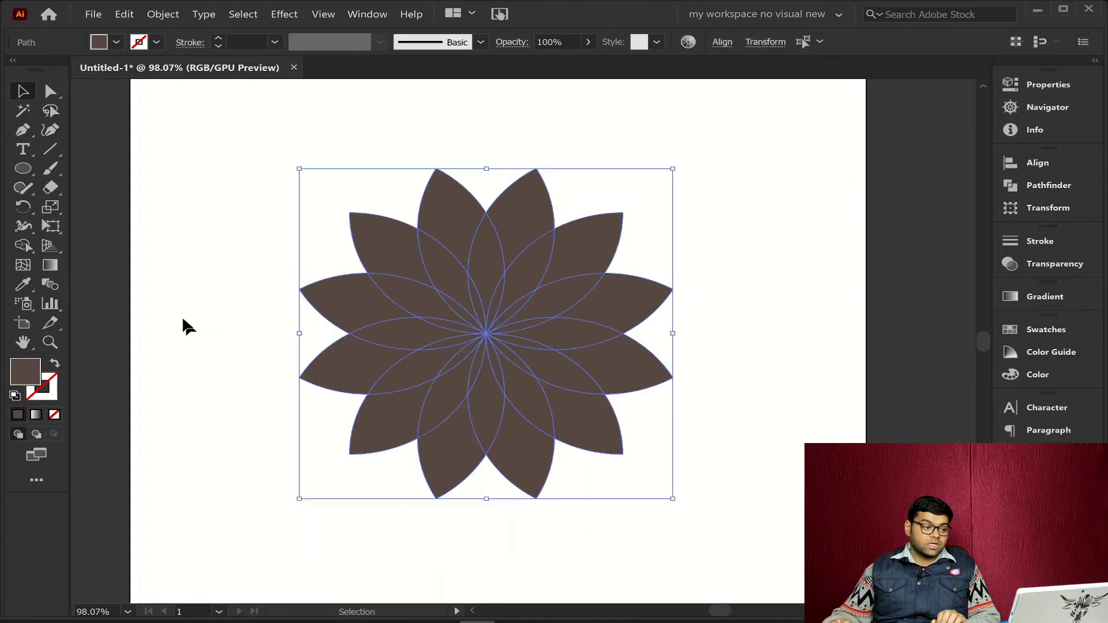
click(28, 247)
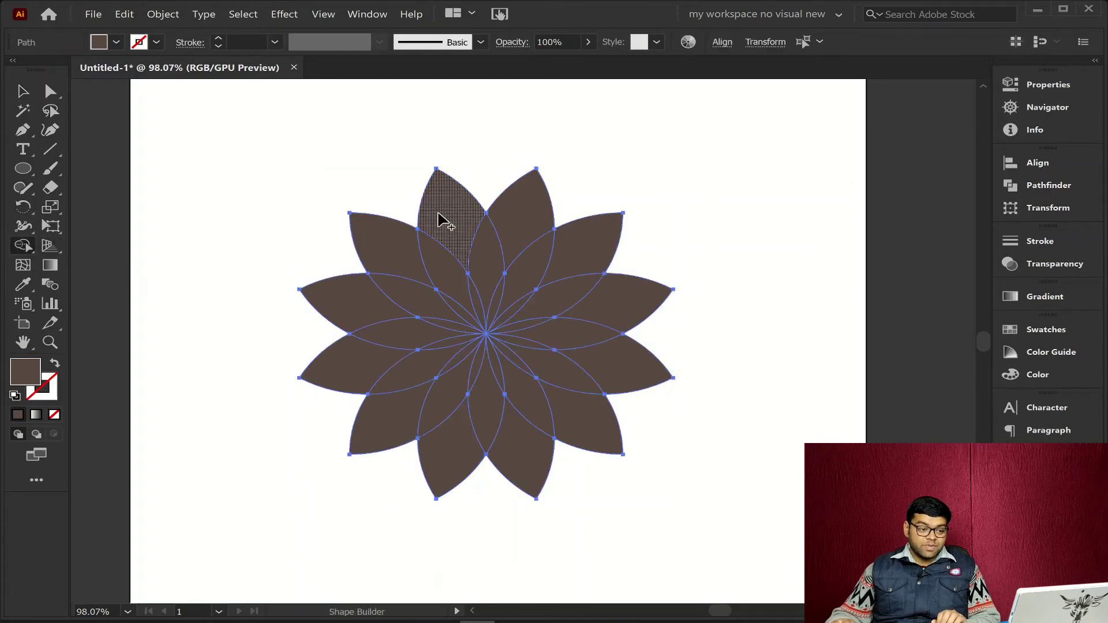
mouse_move(443, 216)
mouse_down()
mouse_move(555, 168)
mouse_move(592, 230)
mouse_move(632, 239)
mouse_move(658, 269)
mouse_move(651, 296)
mouse_move(695, 364)
mouse_move(667, 375)
mouse_move(668, 394)
mouse_move(584, 464)
mouse_move(580, 435)
mouse_move(563, 486)
mouse_move(532, 471)
mouse_move(466, 499)
mouse_move(444, 462)
mouse_move(380, 501)
mouse_move(343, 443)
mouse_move(353, 438)
mouse_move(281, 363)
mouse_move(316, 367)
mouse_move(305, 319)
mouse_move(314, 279)
mouse_move(334, 289)
mouse_move(342, 207)
mouse_move(381, 236)
mouse_up()
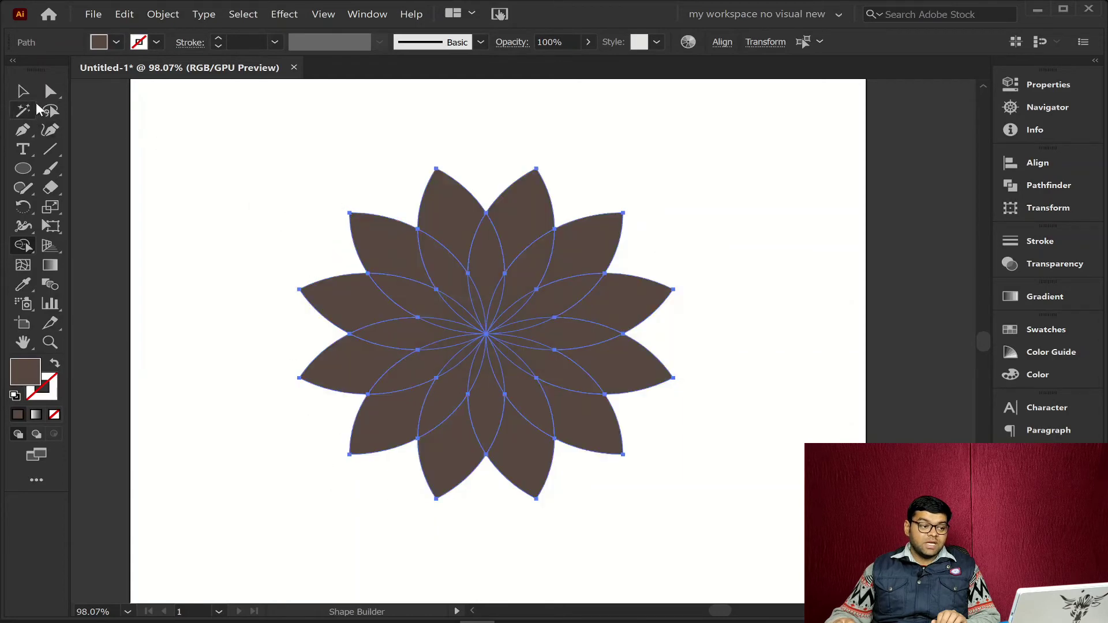
click(47, 94)
click(267, 190)
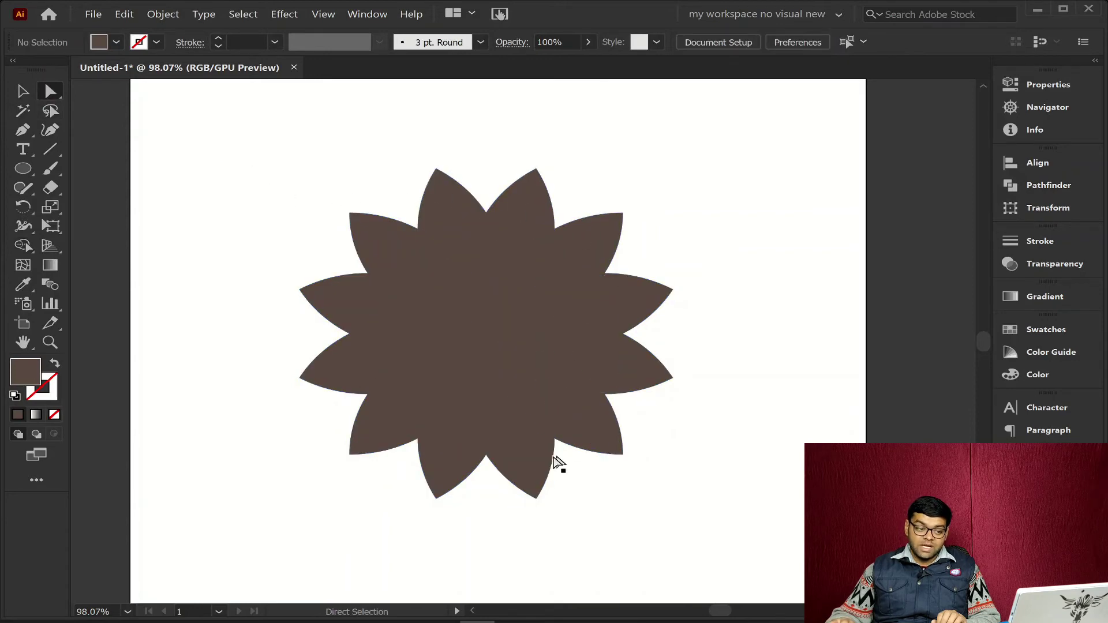
Inspect the flower's pieces by selecting the lower-left petal and the whole flower in turn, and deselect
key(ctrl)
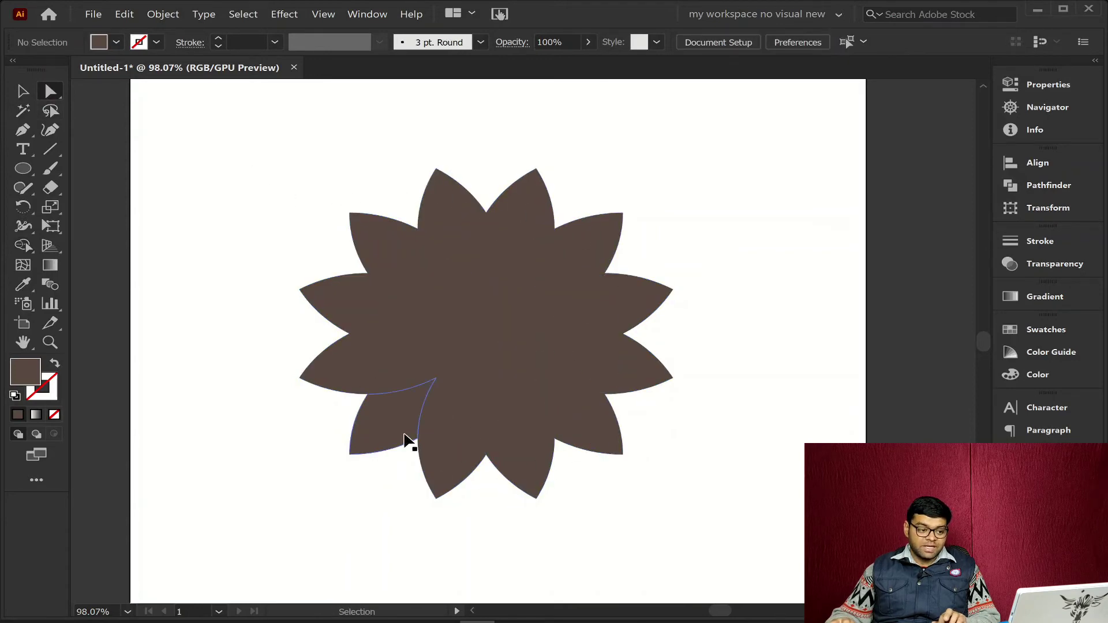
ctrl+click(403, 440)
click(289, 370)
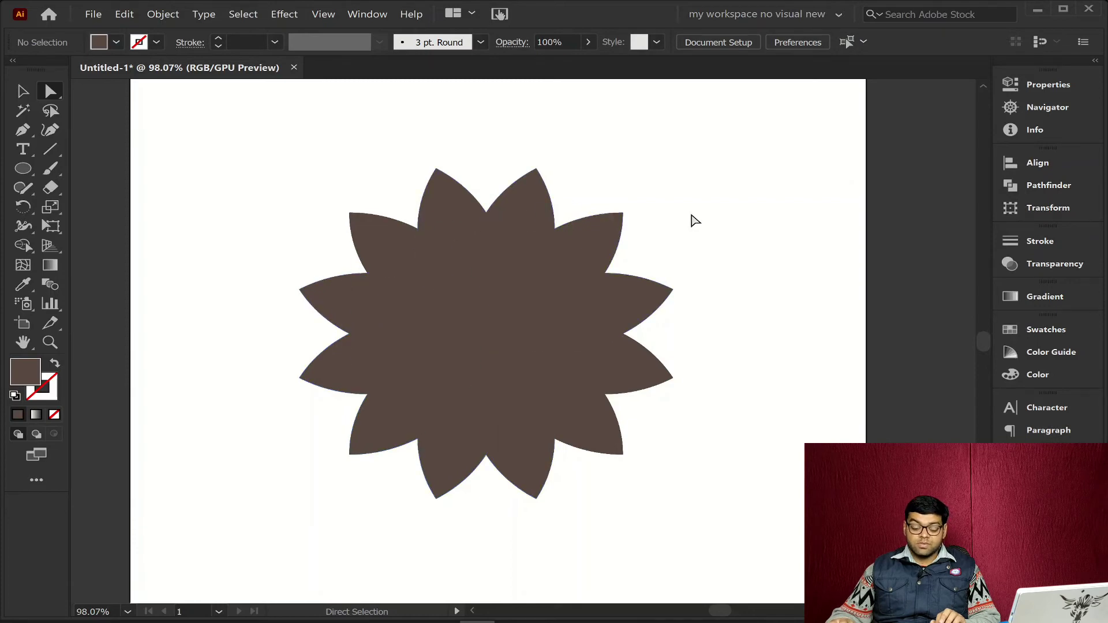
key(ctrl+a)
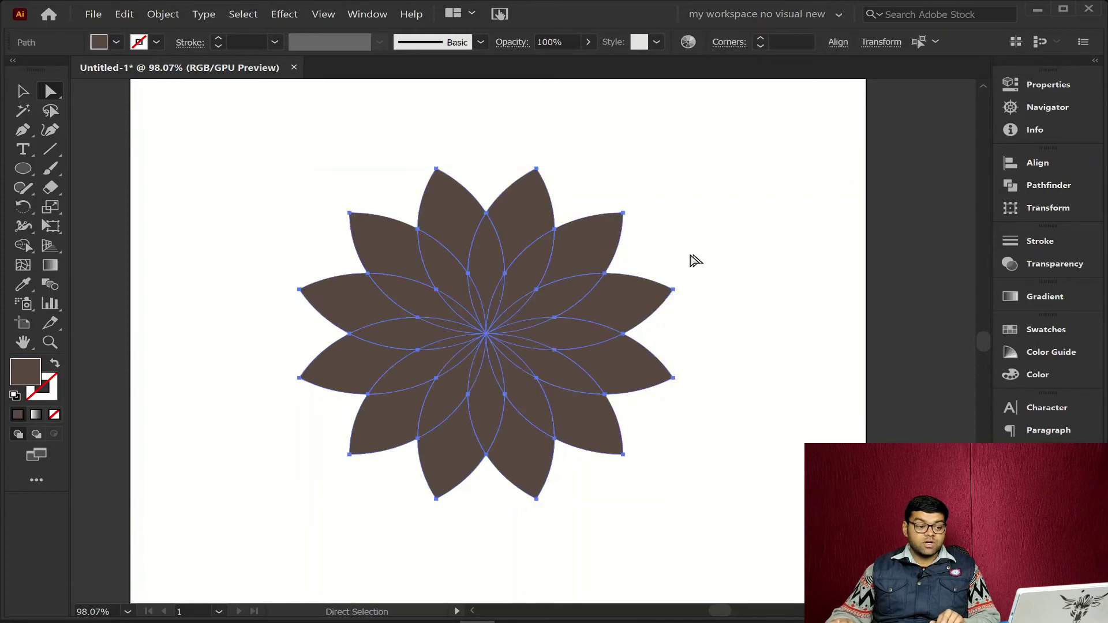
click(314, 190)
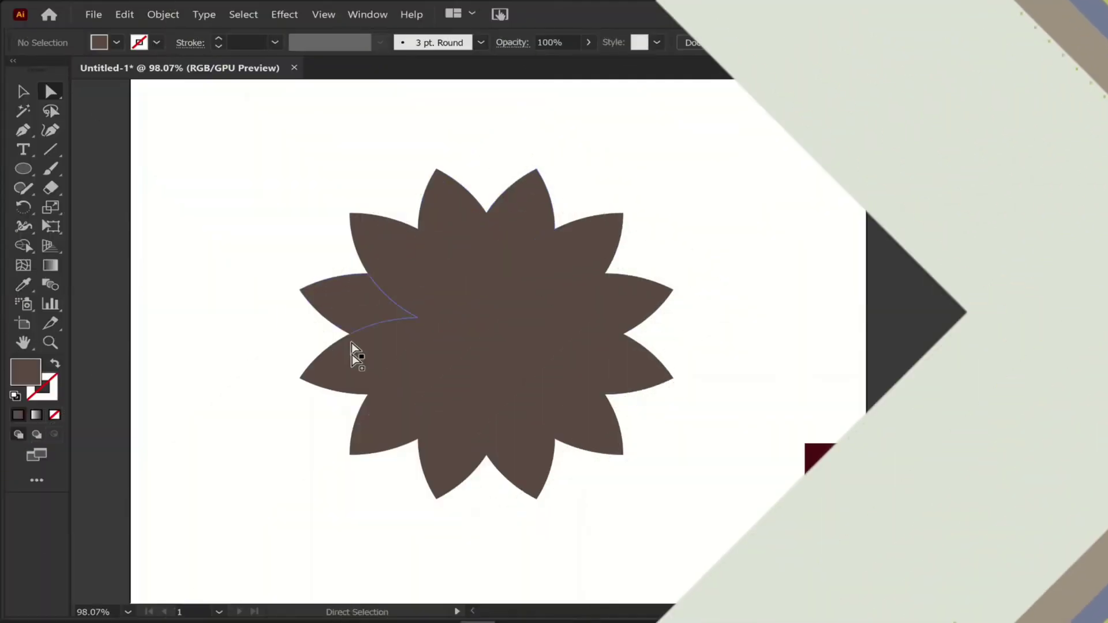
Select all twelve outer petals of the flower and combine them into one group with Pathfinder's Unite
shift+click(452, 217)
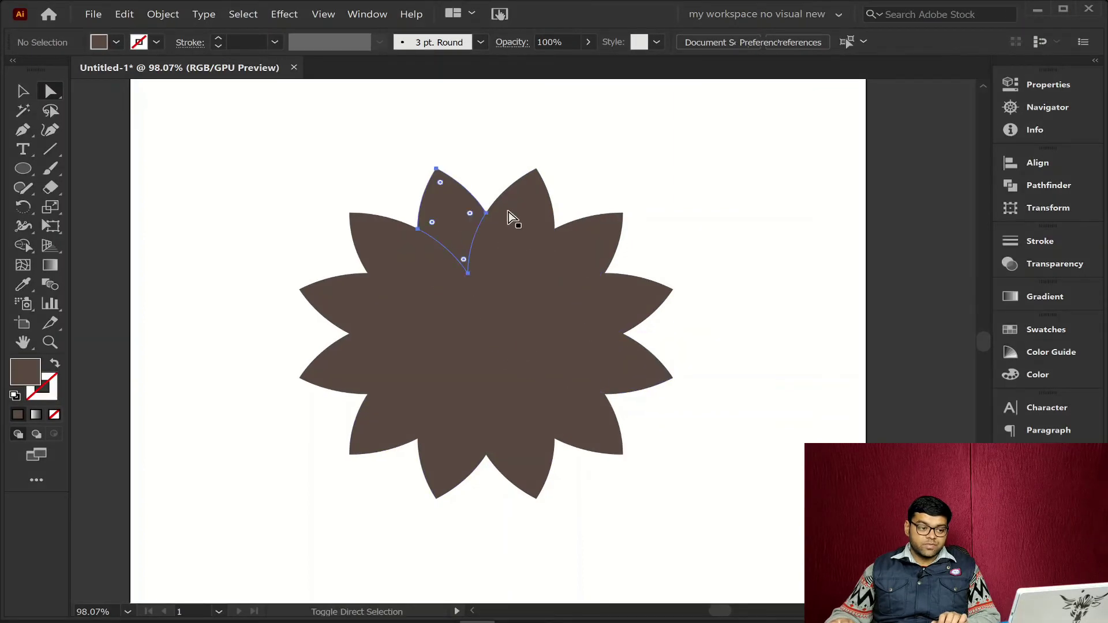
shift+click(512, 217)
shift+click(582, 248)
shift+click(618, 297)
shift+click(623, 371)
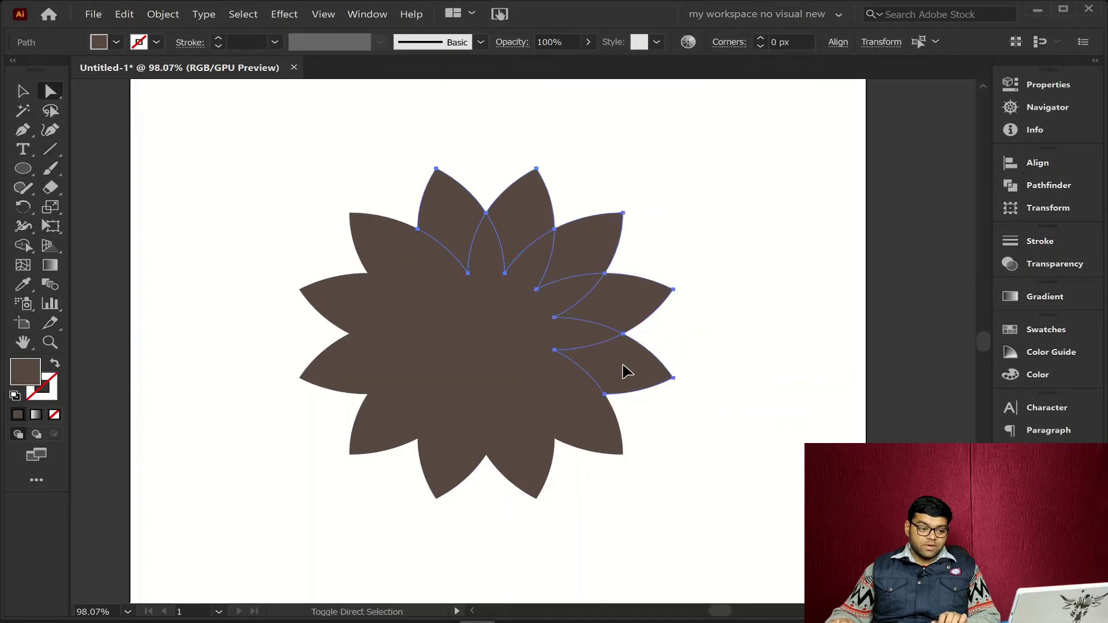
shift+click(594, 436)
shift+click(521, 465)
shift+click(448, 458)
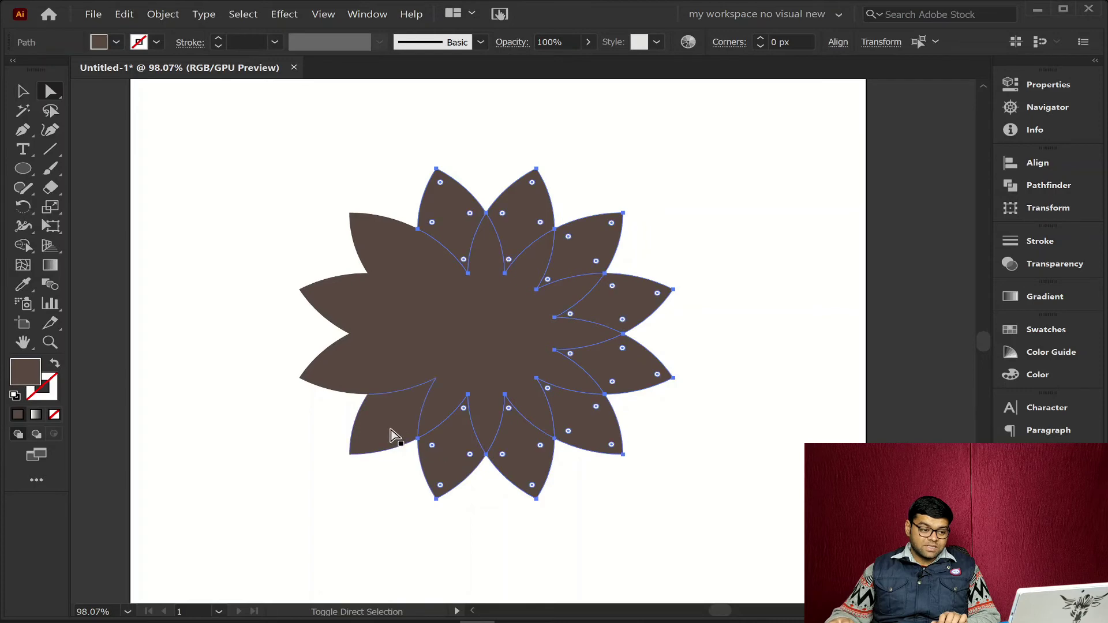
shift+click(391, 433)
key(shift+Up)
key(ctrl+z)
shift+click(353, 365)
shift+click(361, 316)
shift+click(385, 267)
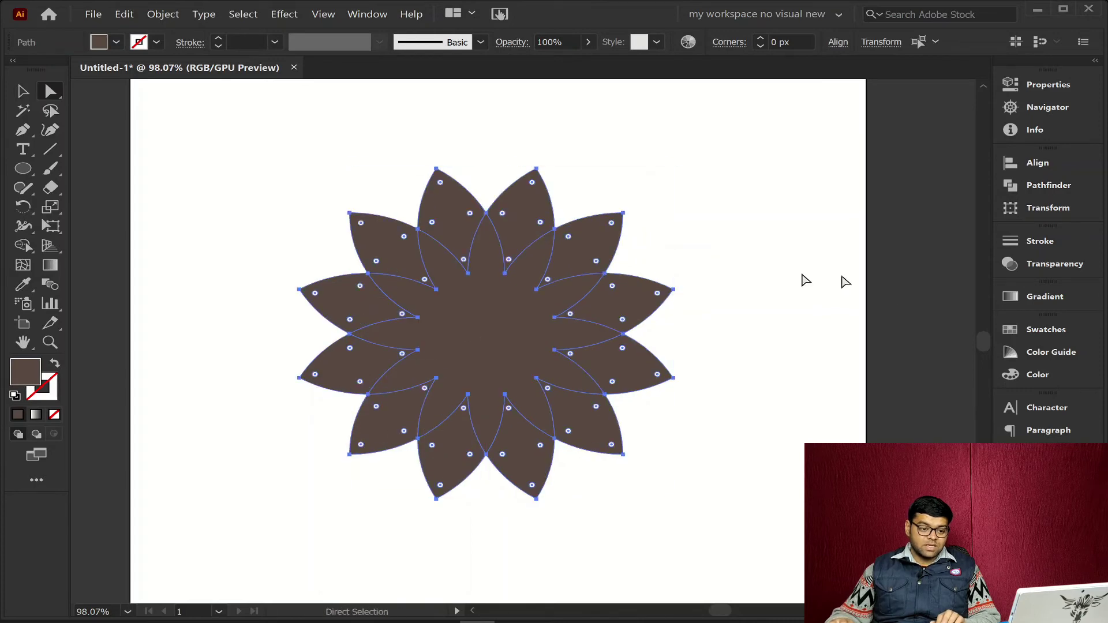
click(1017, 185)
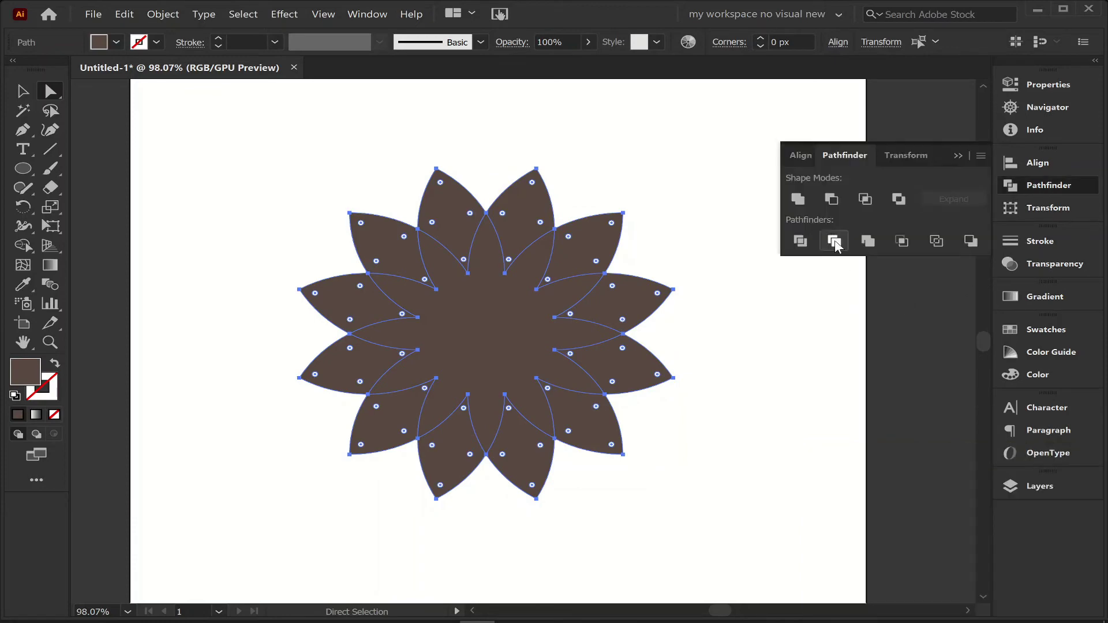
click(798, 201)
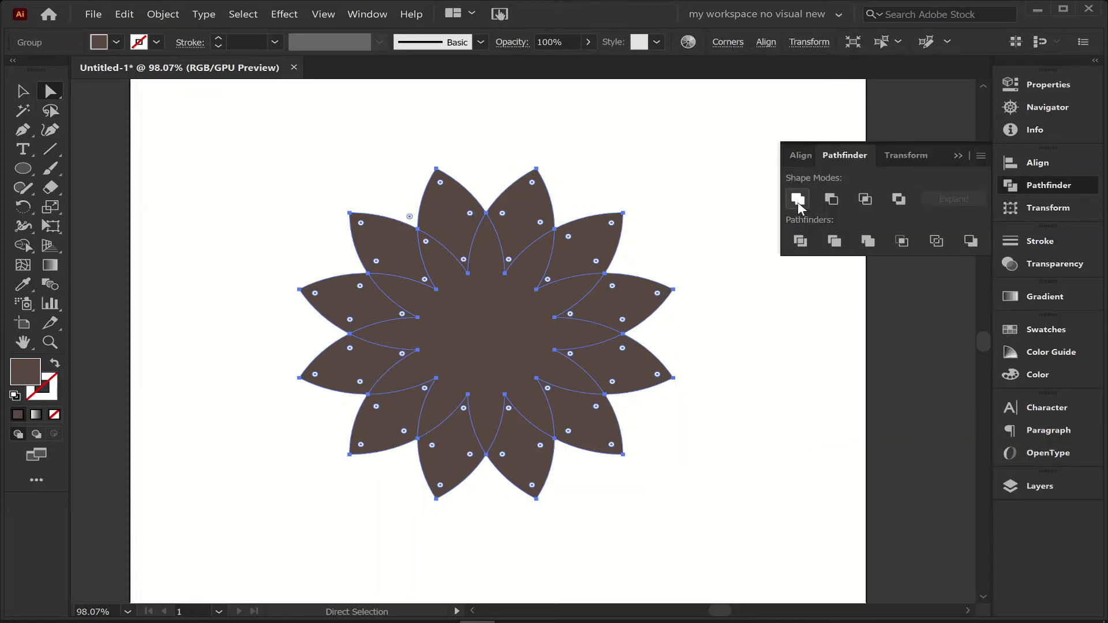
click(1038, 184)
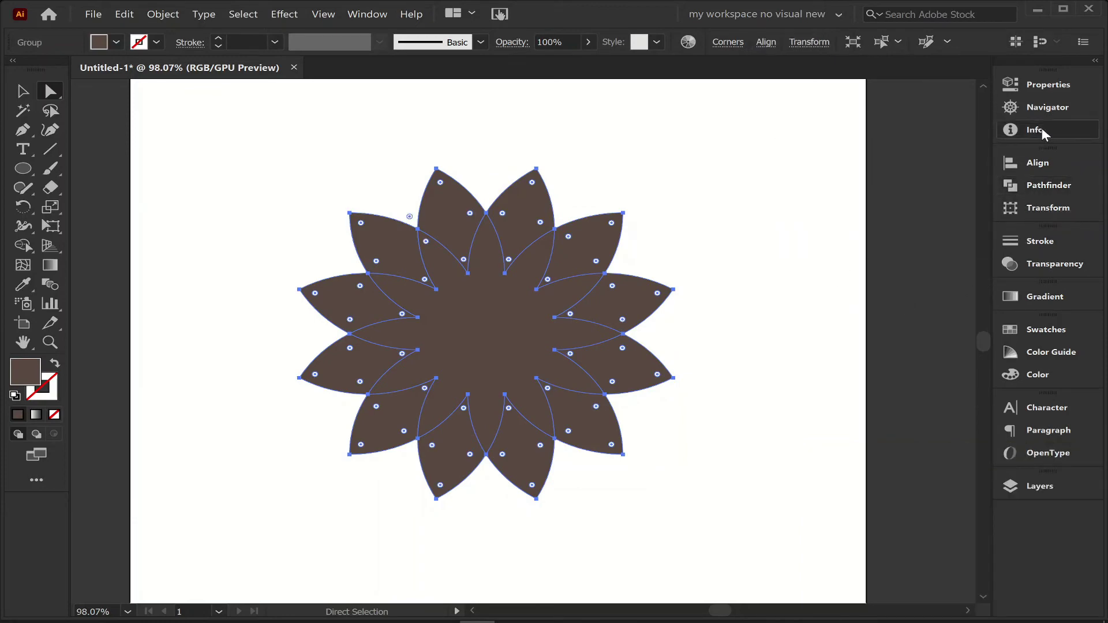
Find the united outer-petal group in the contents of Layer 1 and lock it
click(1043, 485)
click(829, 469)
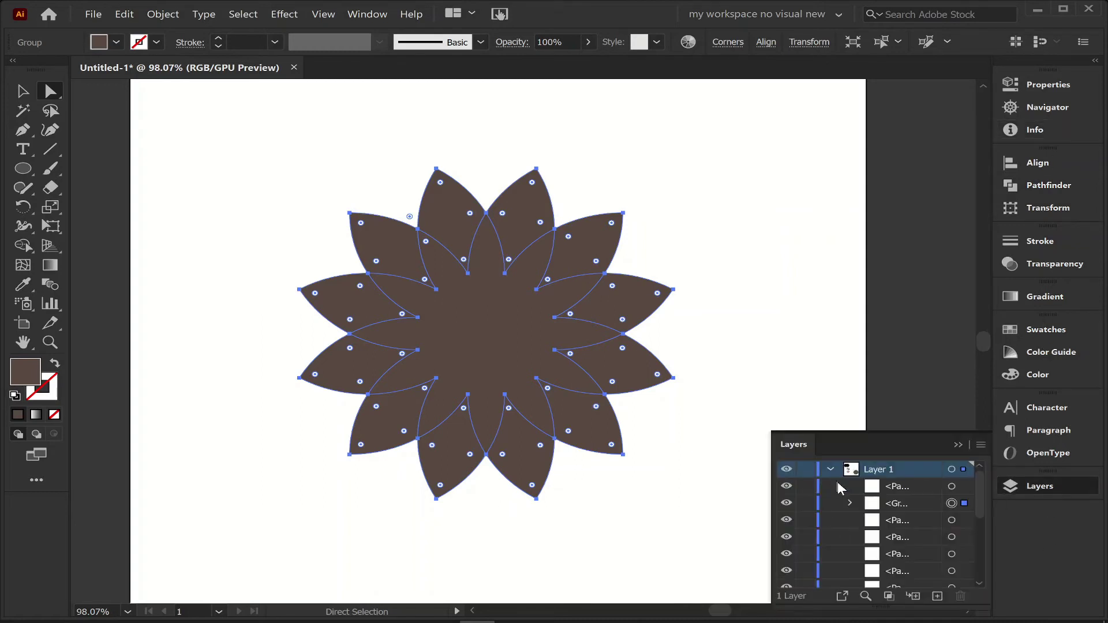
scroll(846, 497, down, 5)
scroll(845, 508, up, 5)
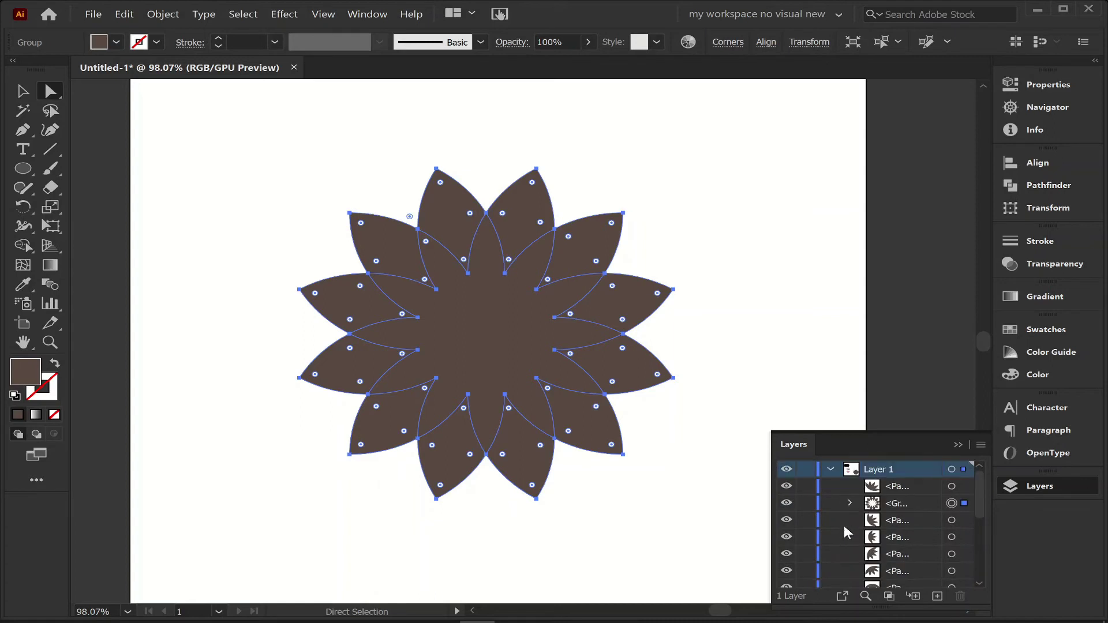
click(807, 511)
click(1044, 485)
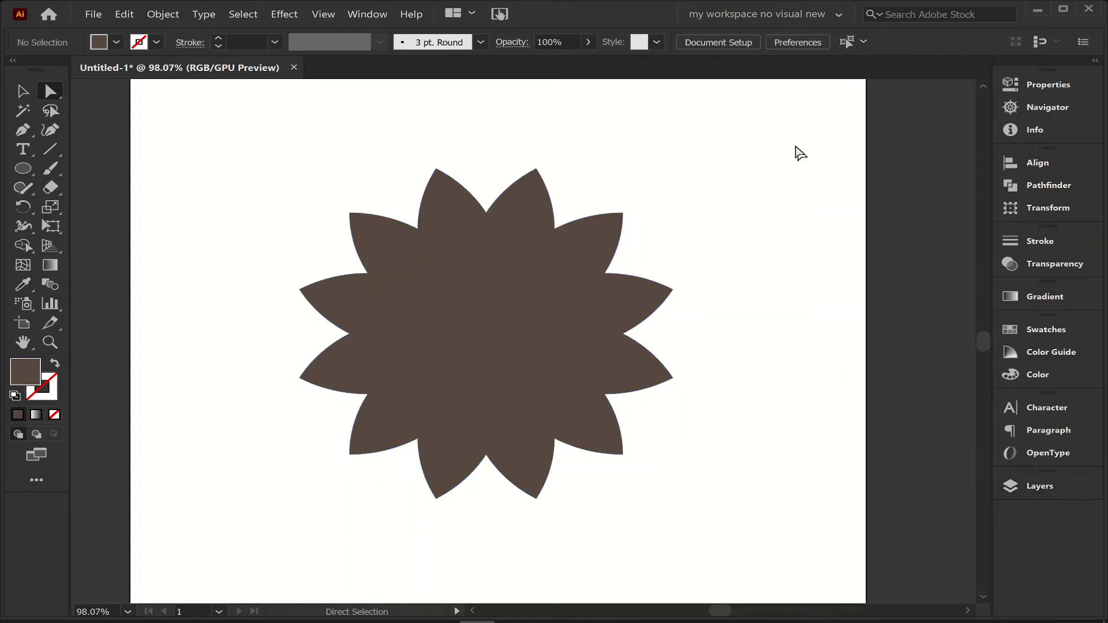
Select the unlocked inner pieces, use Shape Builder to make each middle petal region a separate shape, and deselect
drag(751, 128, 293, 546)
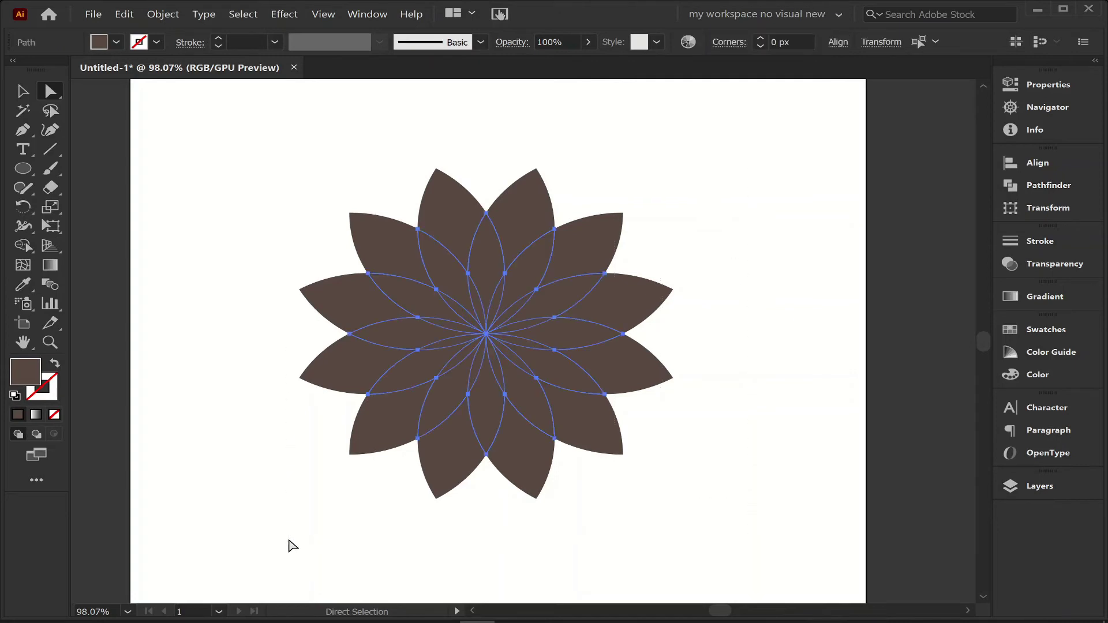
click(25, 244)
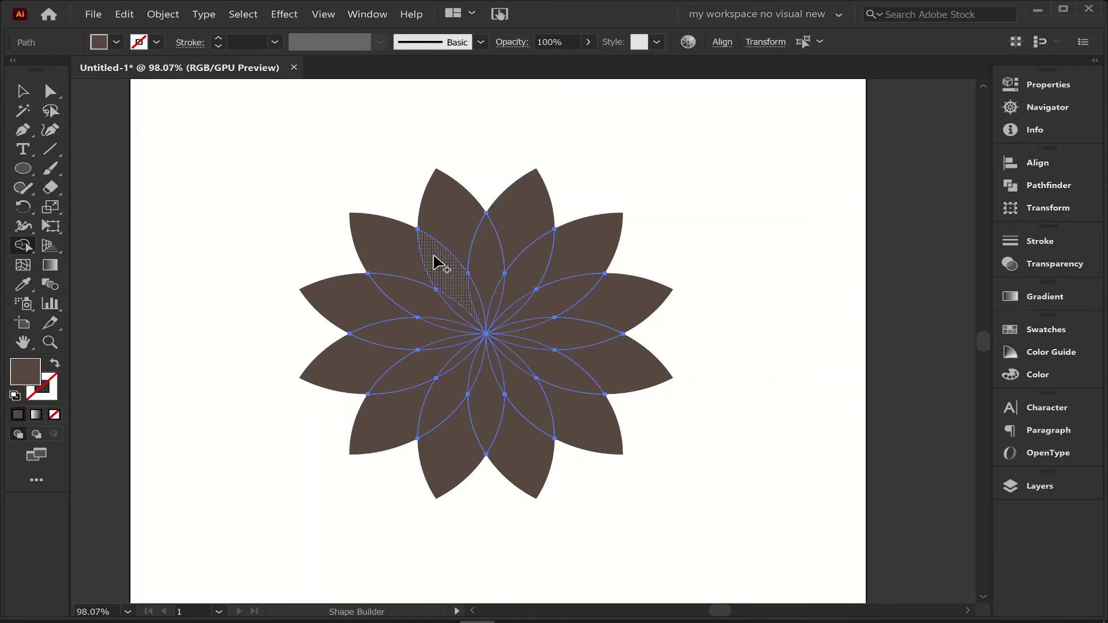
mouse_move(438, 262)
mouse_down()
mouse_move(448, 248)
mouse_move(601, 222)
mouse_move(571, 398)
mouse_move(524, 440)
mouse_move(455, 434)
mouse_move(421, 410)
mouse_move(391, 354)
mouse_move(404, 302)
mouse_move(318, 262)
mouse_up()
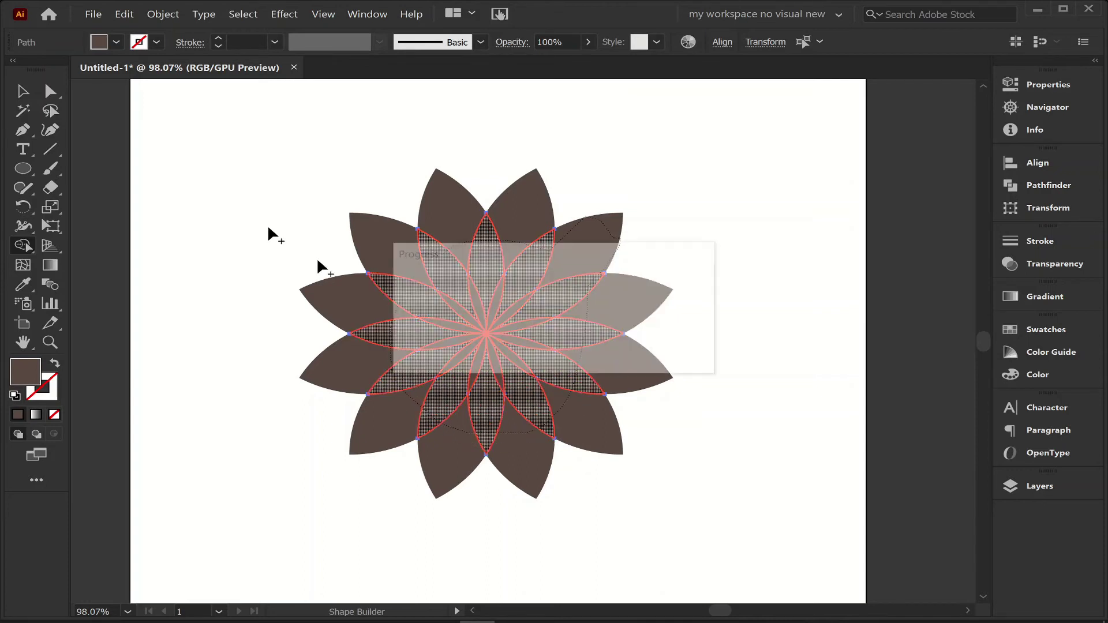
key(a)
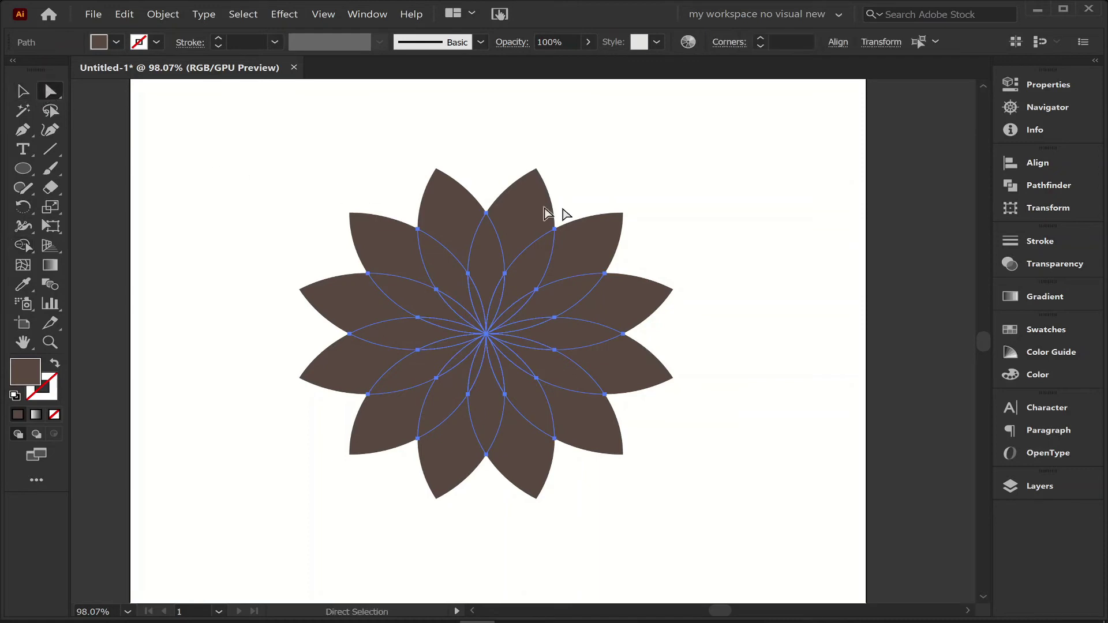
click(747, 217)
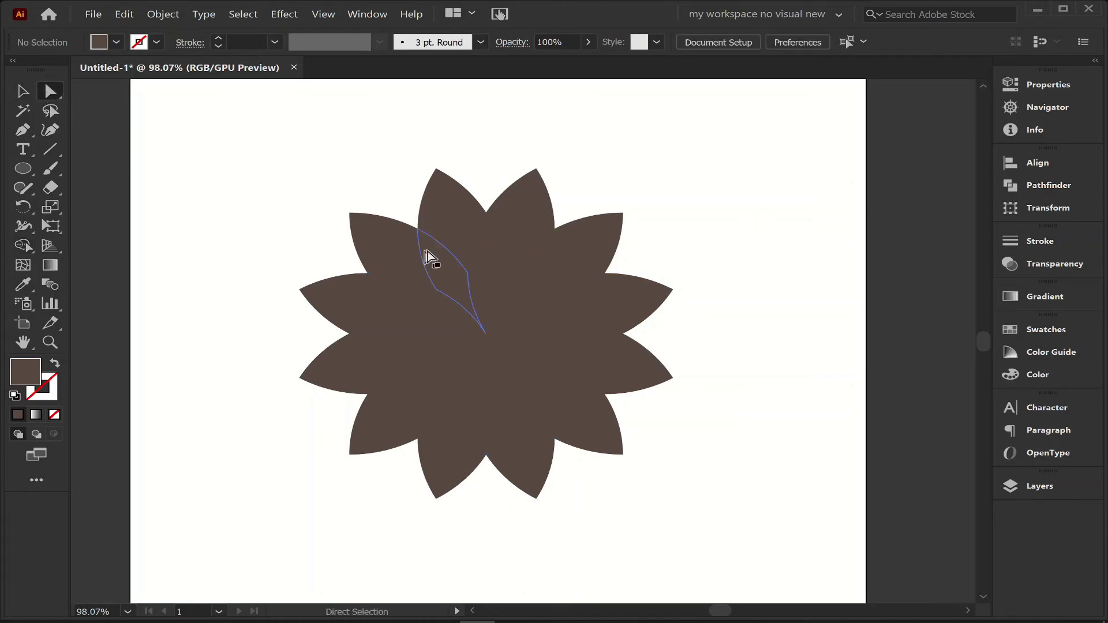
Select all twelve middle petals around the centre and combine them into one group with Pathfinder's Unite
click(480, 238)
shift+click(542, 266)
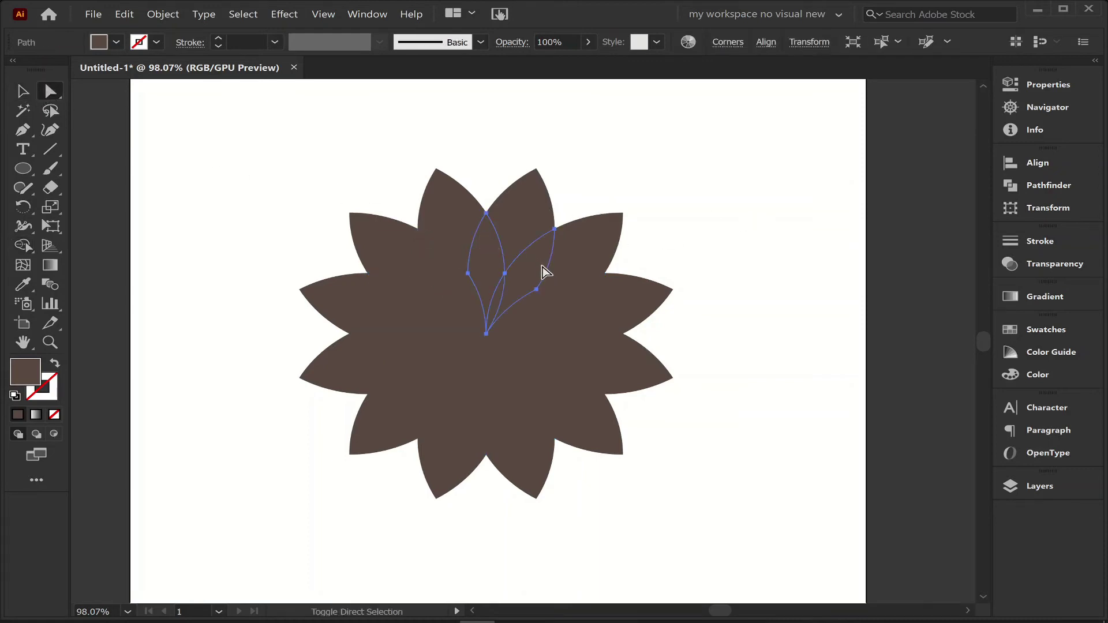
shift+click(576, 304)
shift+click(583, 323)
shift+click(572, 385)
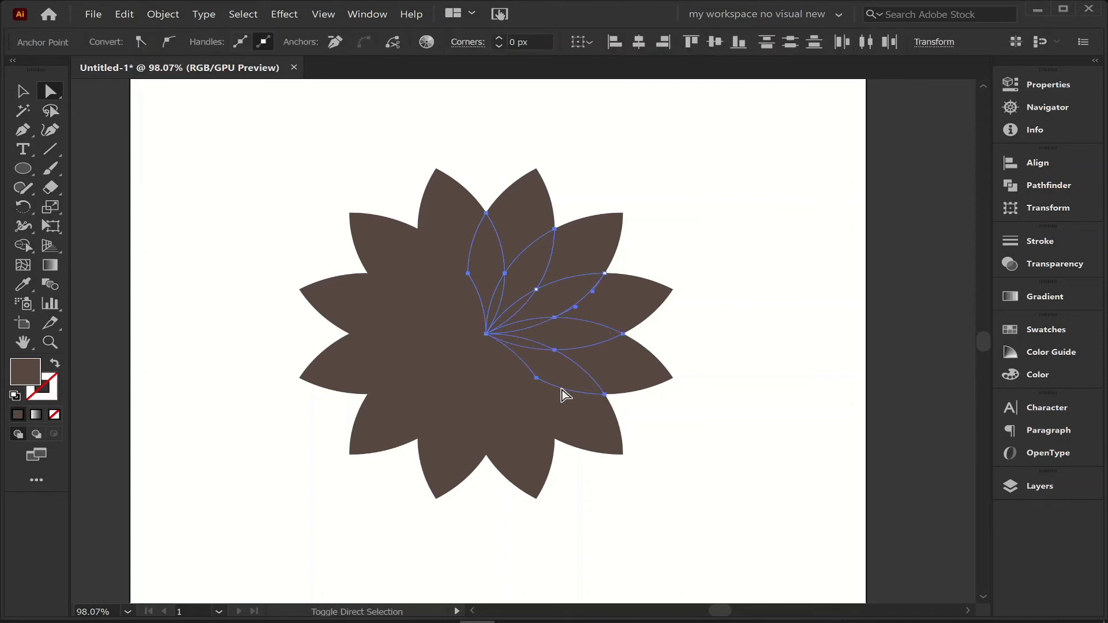
shift+click(536, 405)
shift+click(490, 433)
shift+click(441, 416)
shift+click(399, 356)
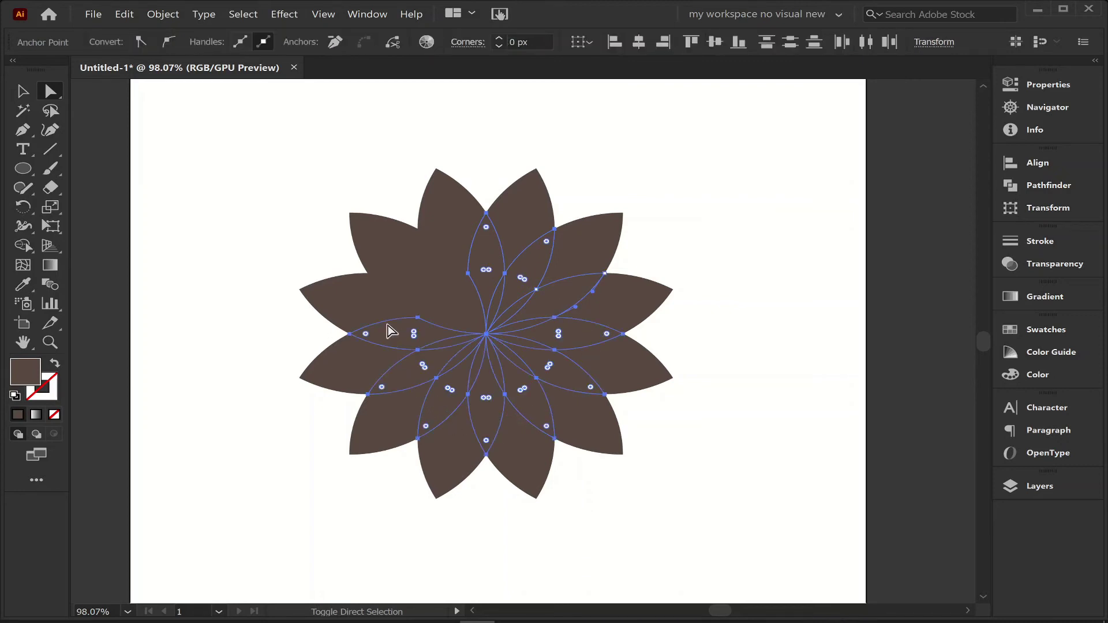
shift+click(424, 272)
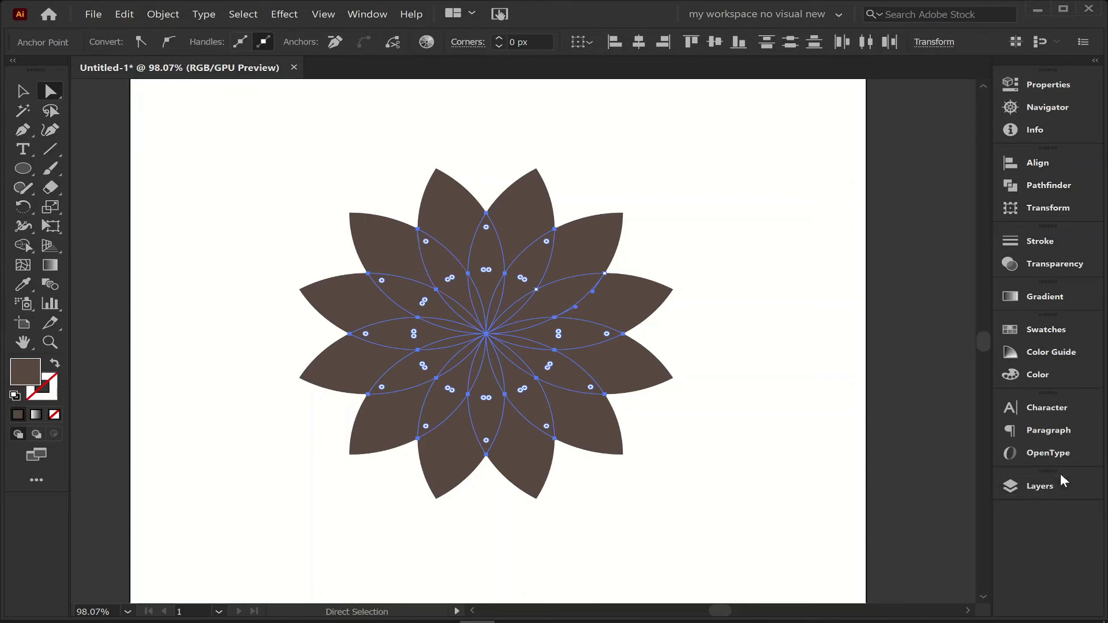
click(1062, 186)
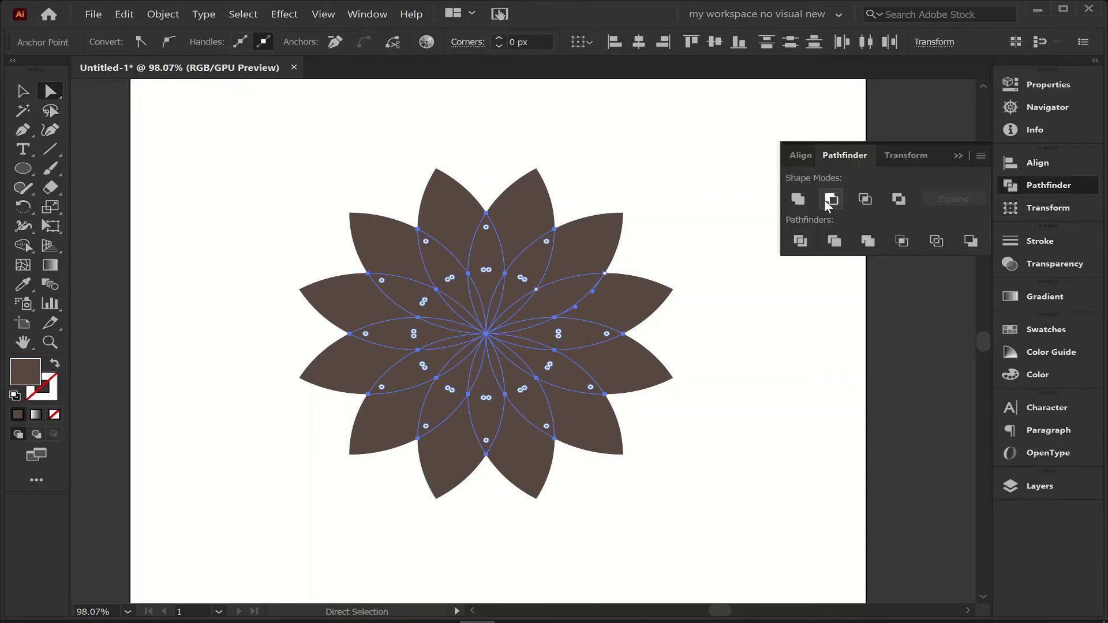
click(799, 201)
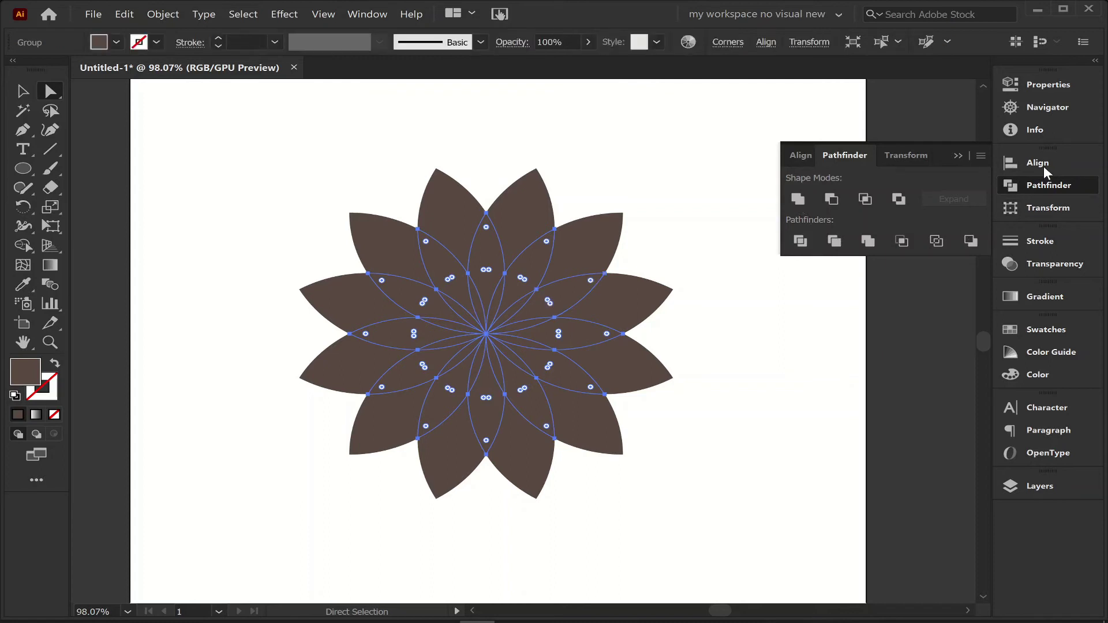
Lock the united middle-petal group in Layer 1
click(1034, 483)
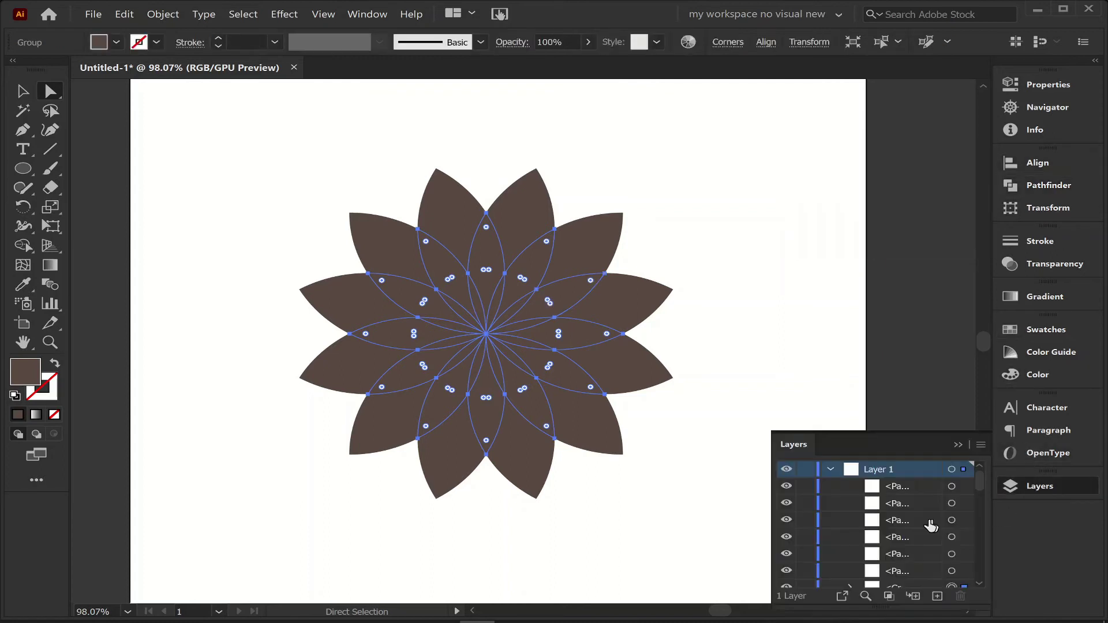
scroll(881, 522, down, 1)
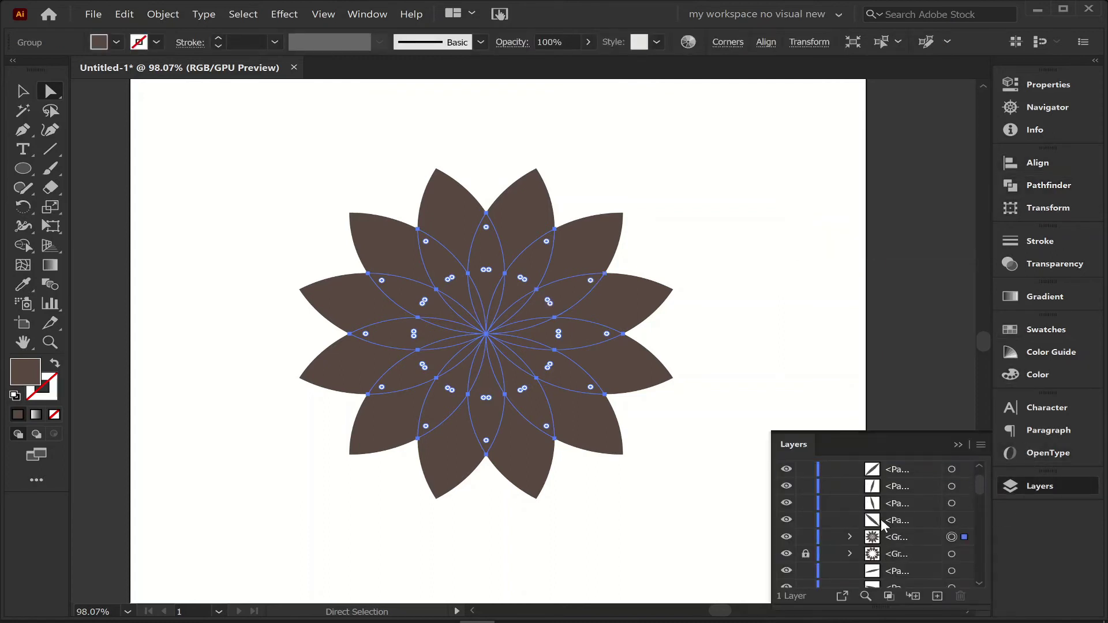
click(786, 537)
click(787, 538)
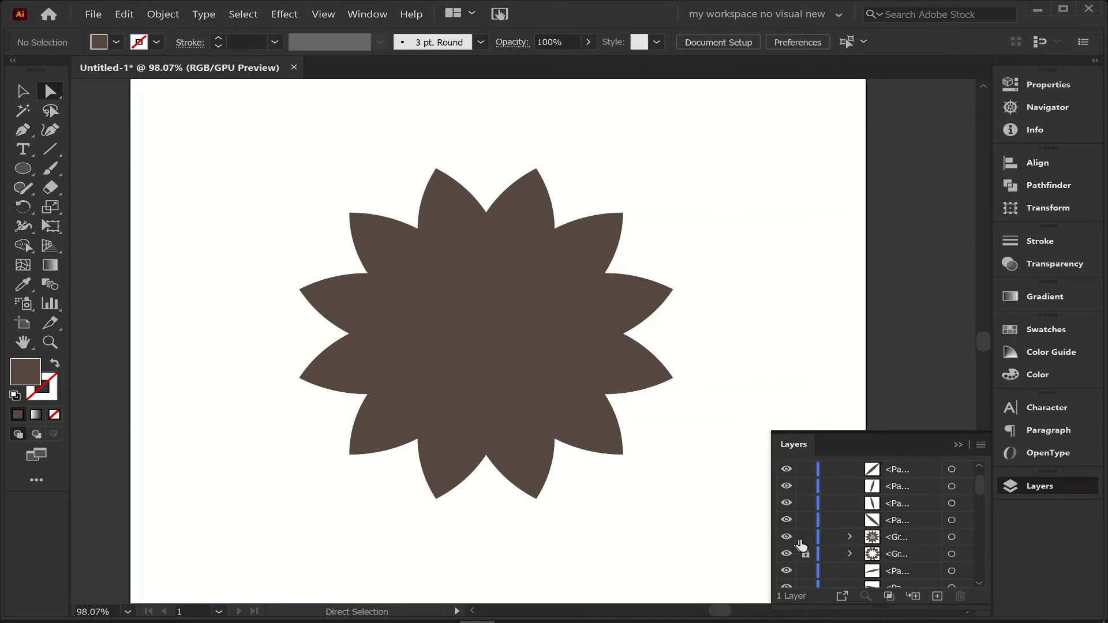
click(1061, 480)
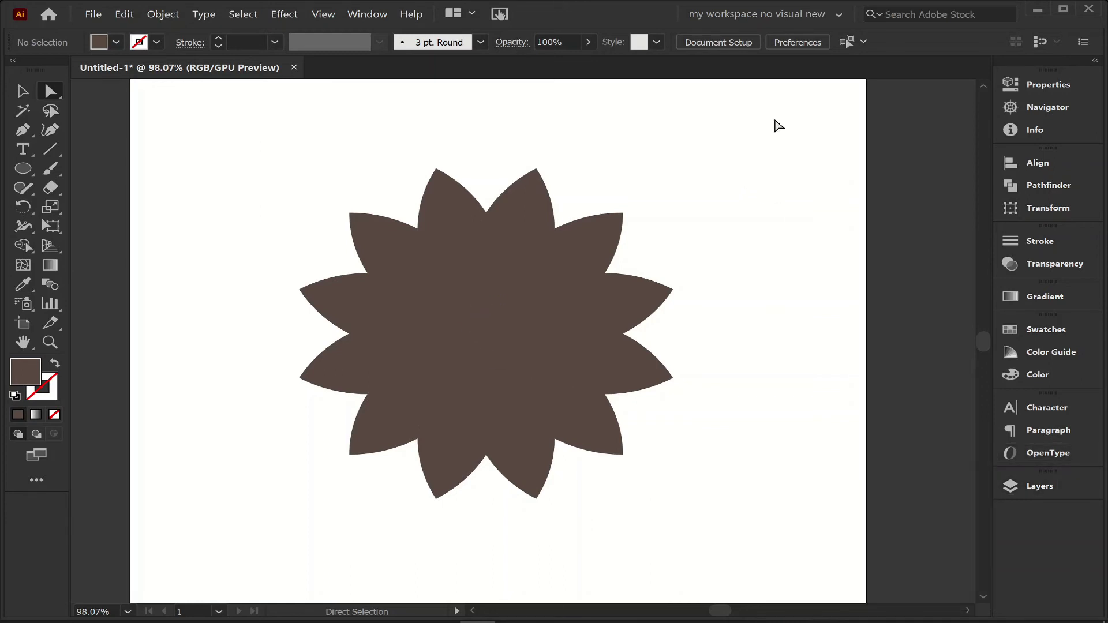
Select the remaining narrow pieces at the flower's centre and combine them into one group with Pathfinder's Unite
drag(775, 121, 312, 441)
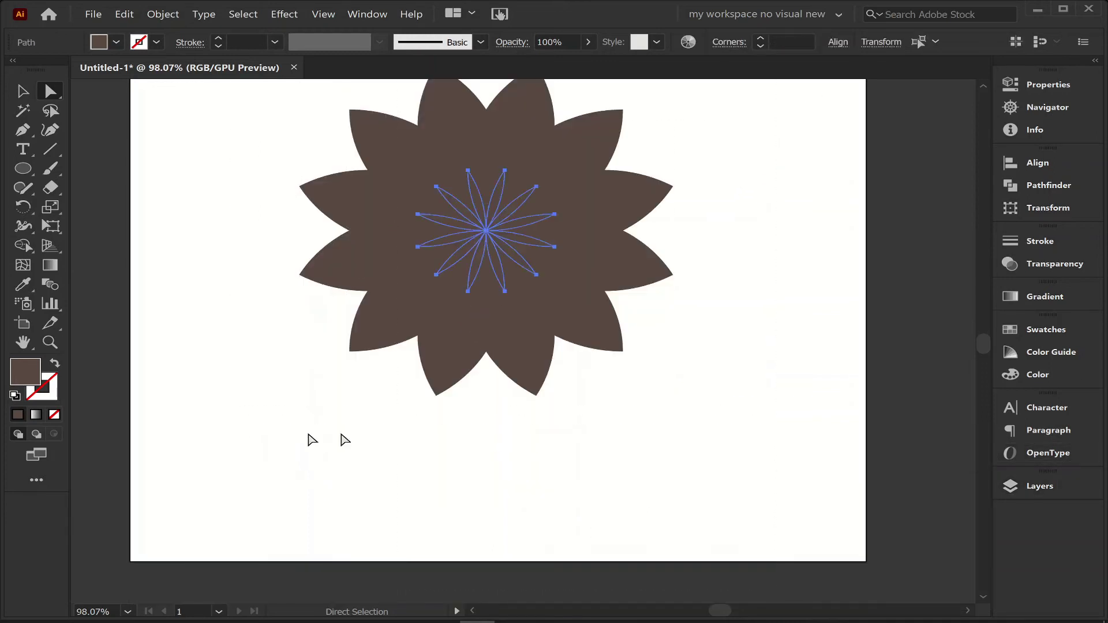
scroll(515, 398, up, 2)
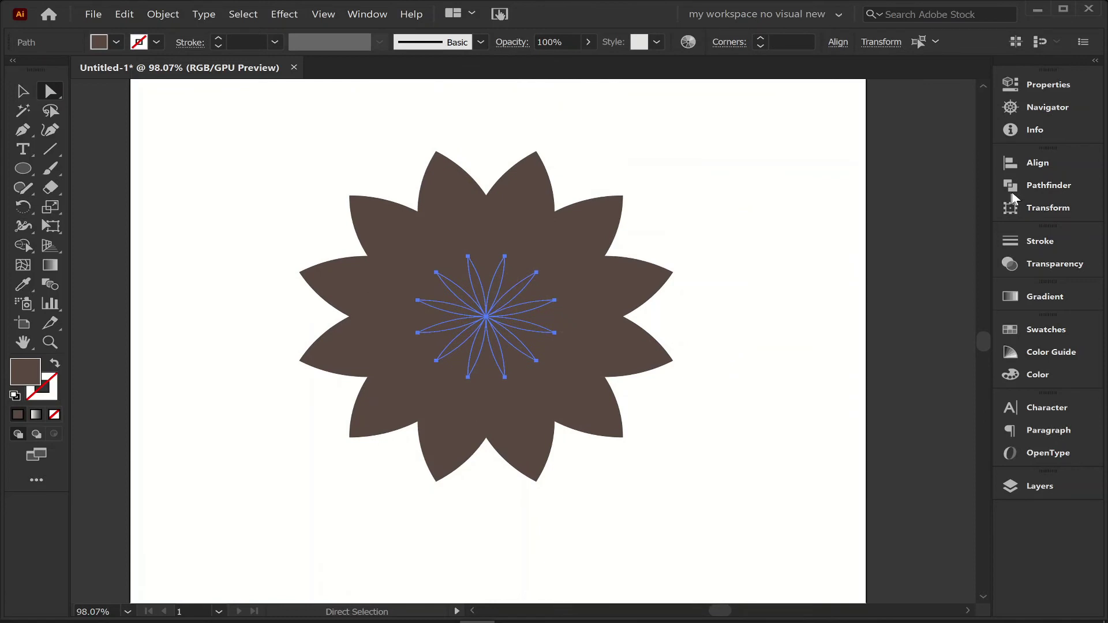
click(1065, 189)
click(797, 204)
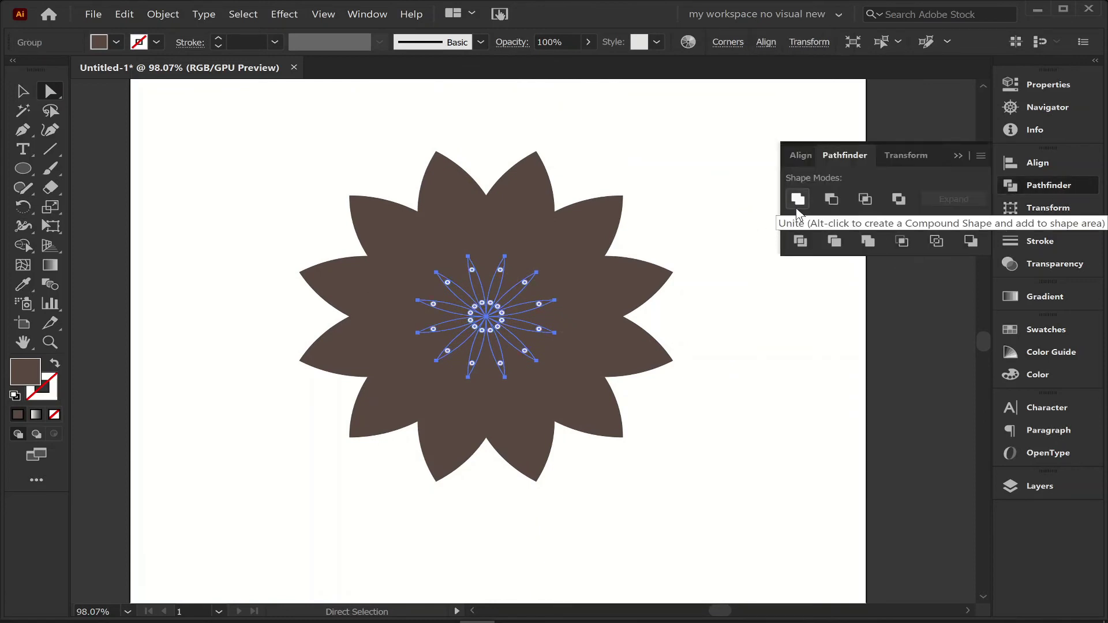
Lock the central group in Layer 1, and unlock all three petal groups of the flower
click(1042, 485)
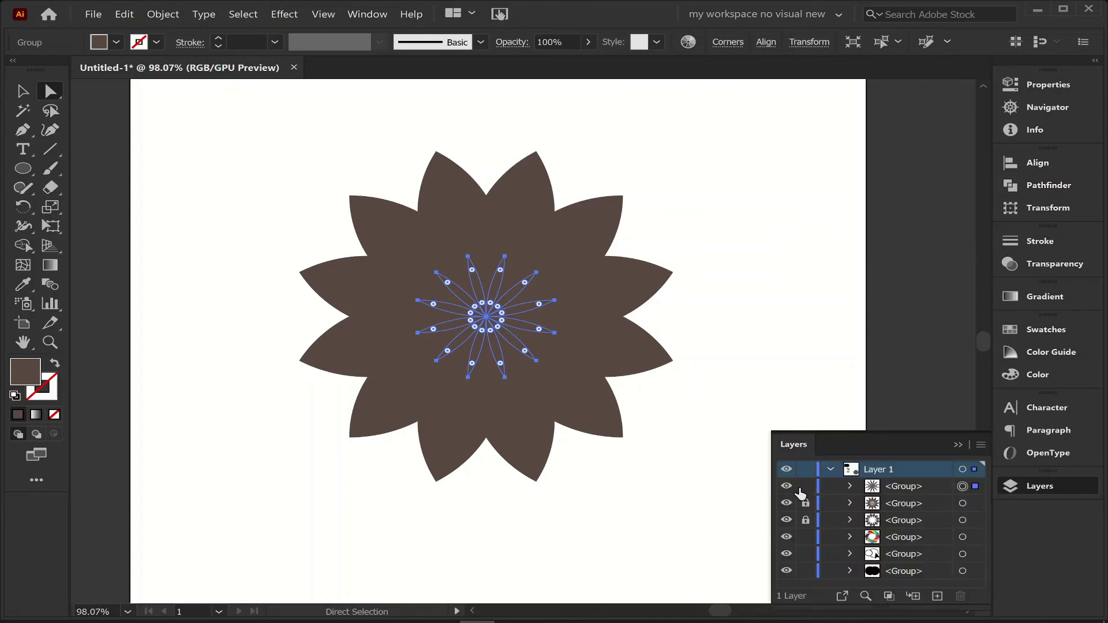
click(805, 488)
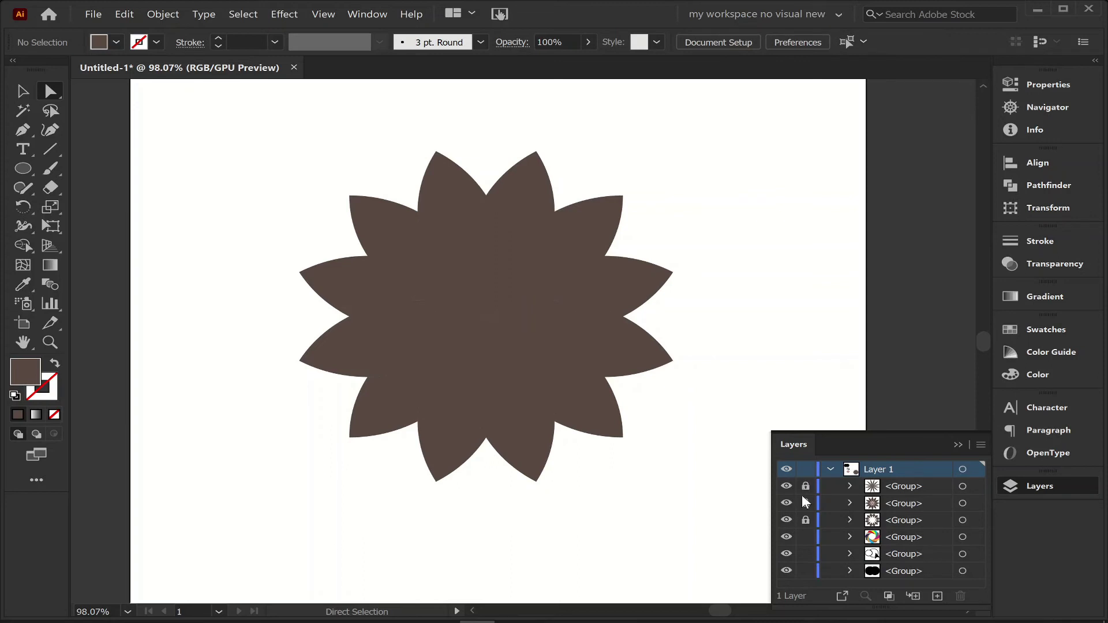
click(805, 522)
click(1040, 488)
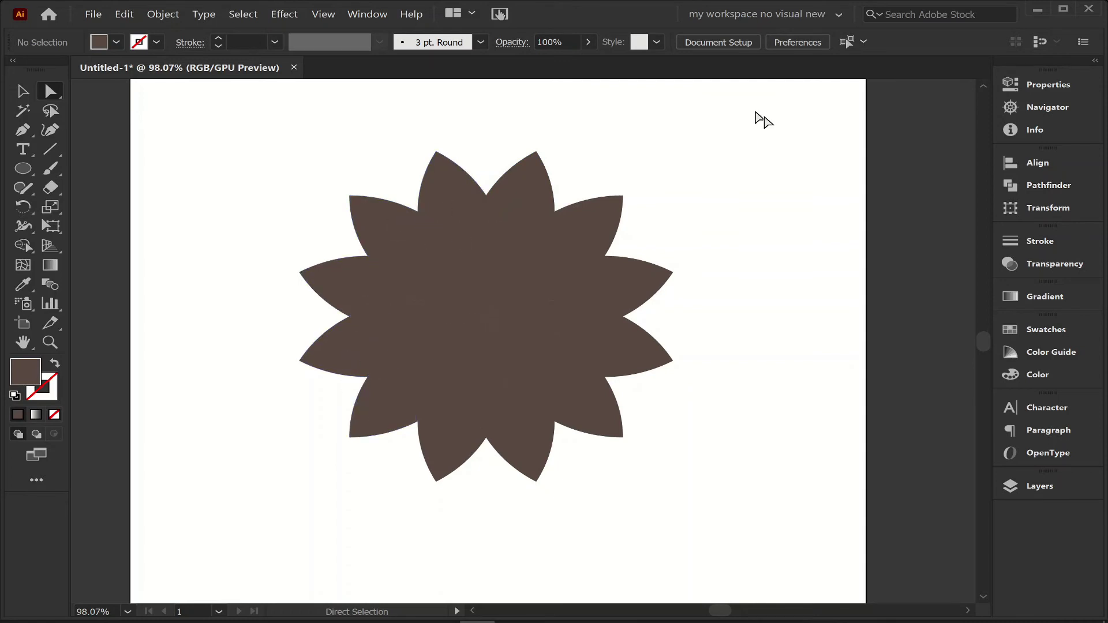
Select the whole flower to check its three petal groups in Layer 1, and deselect it
drag(767, 115, 292, 471)
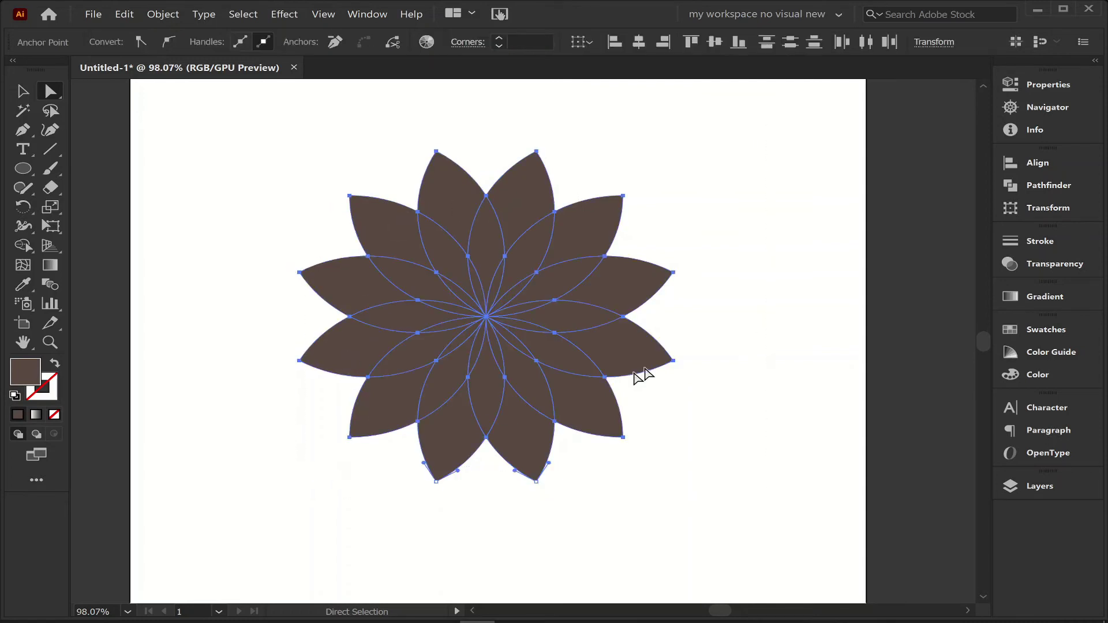
click(1033, 486)
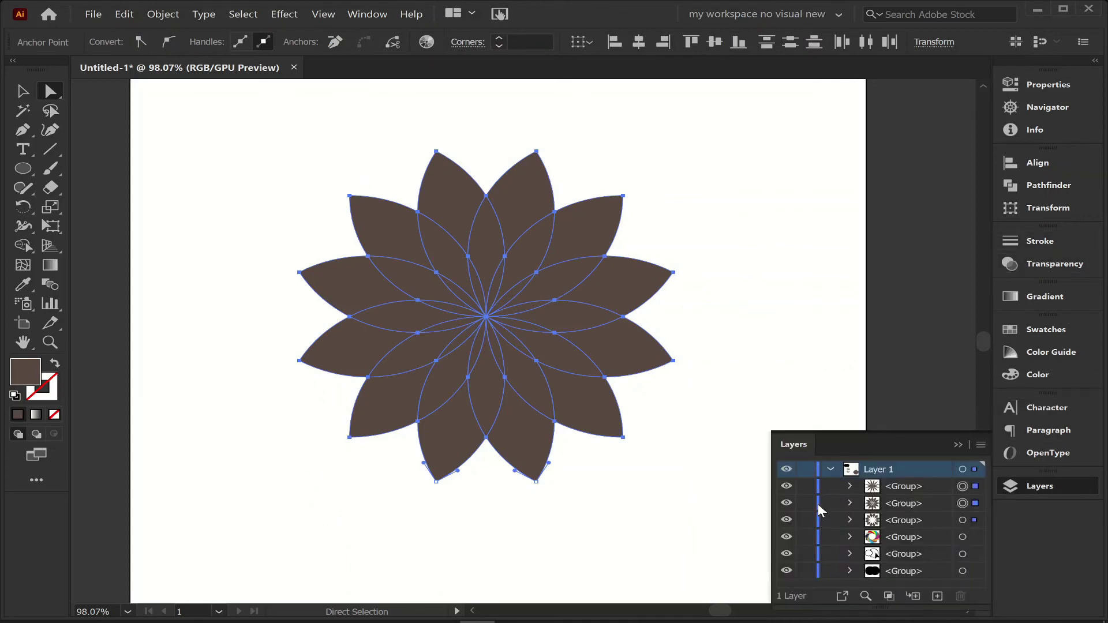
click(1041, 487)
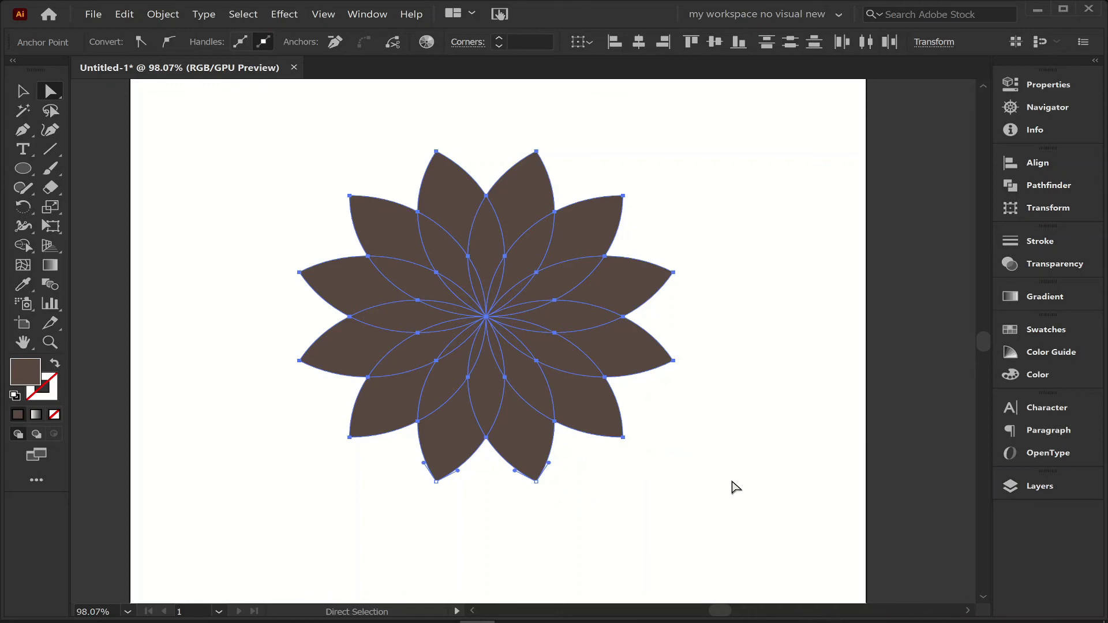
click(736, 488)
Fill the upper-right outer petal of the flower with a white-to-black radial gradient
scroll(195, 88, up, 2)
click(684, 254)
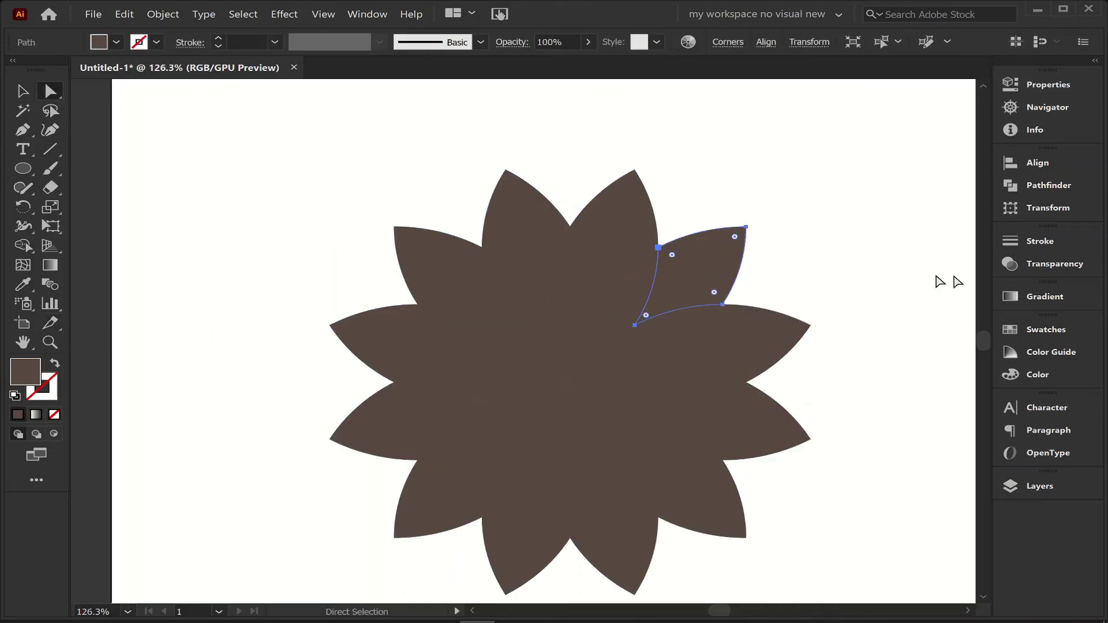
click(1033, 298)
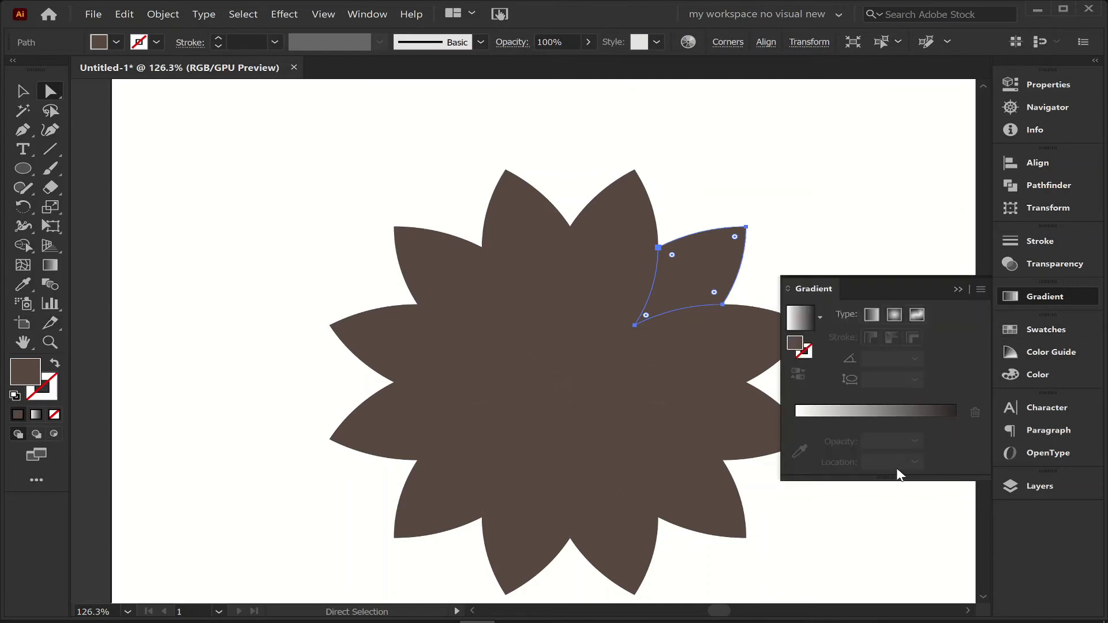
click(904, 496)
key(ctrl+z)
drag(885, 477, 885, 549)
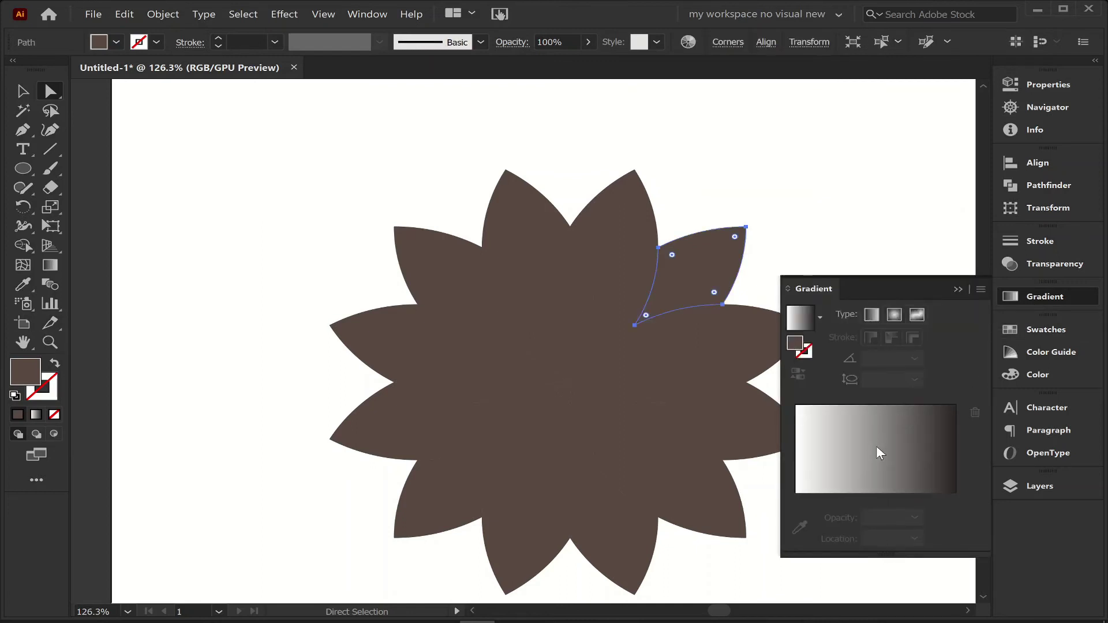
click(876, 445)
click(894, 315)
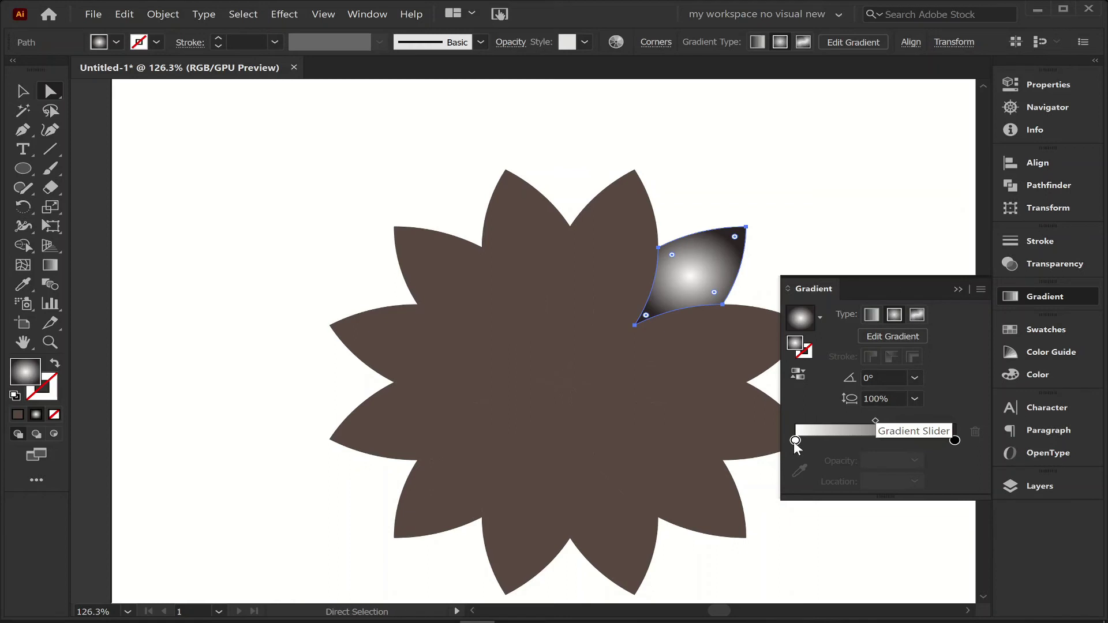
Change the end colour stop of the petal's radial gradient to the dark violet swatch
click(955, 440)
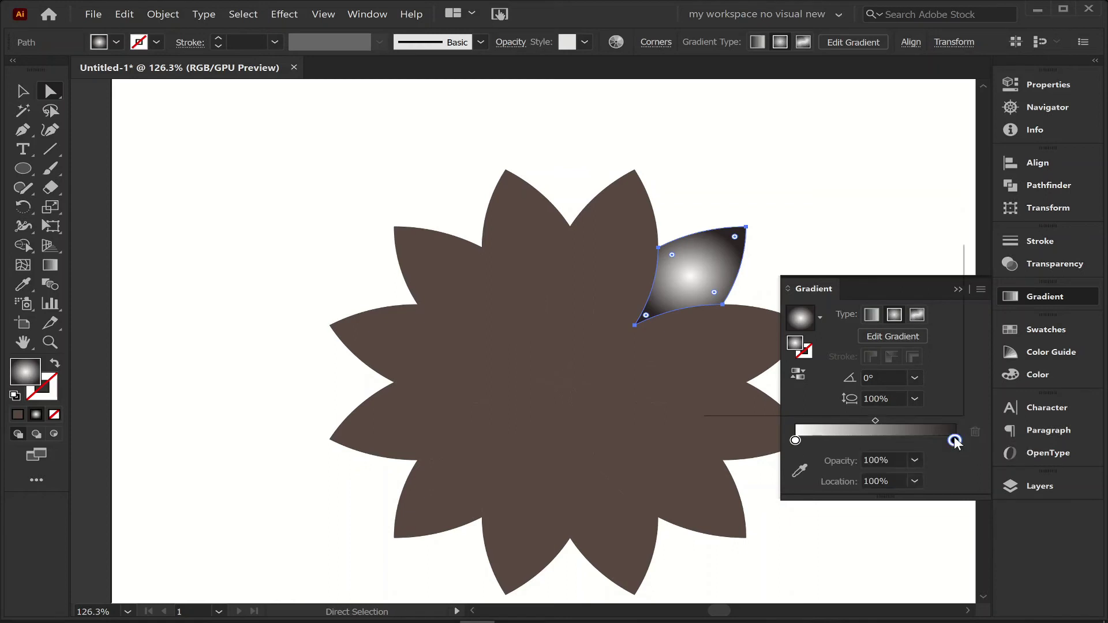
double_click(954, 440)
click(771, 318)
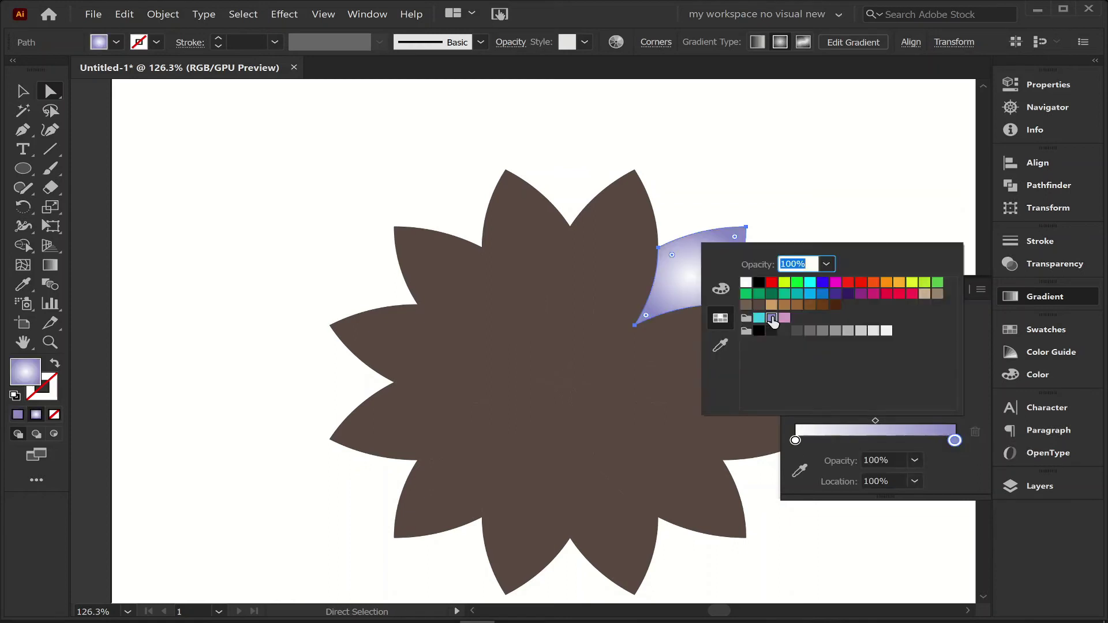
click(836, 301)
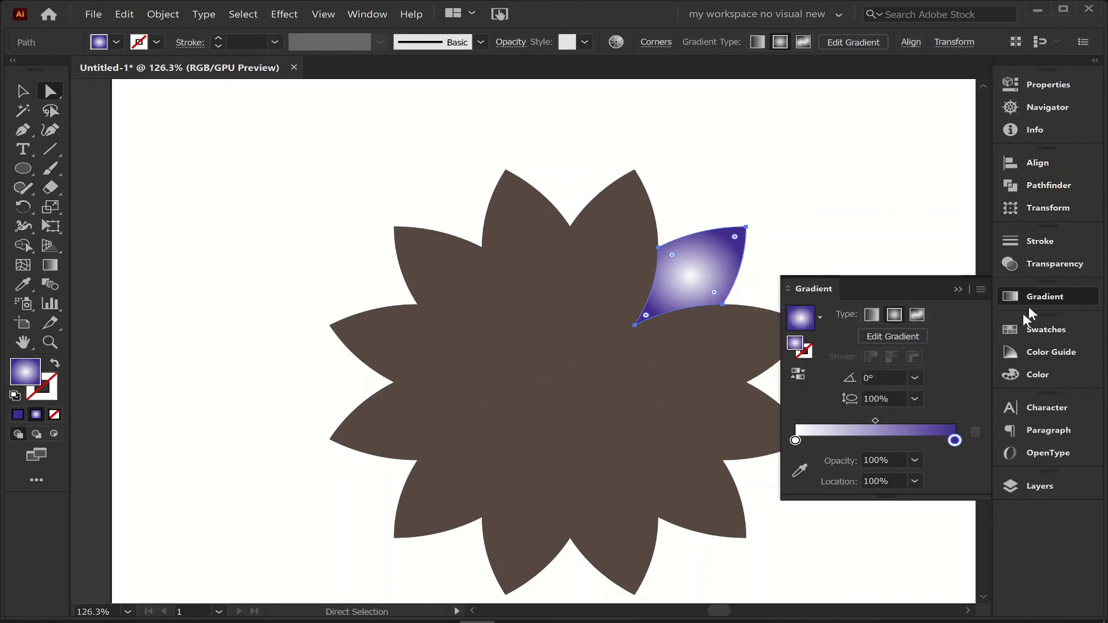
Shift the midpoint of the petal's white-to-violet gradient to about 66% and close the gradient settings
click(887, 421)
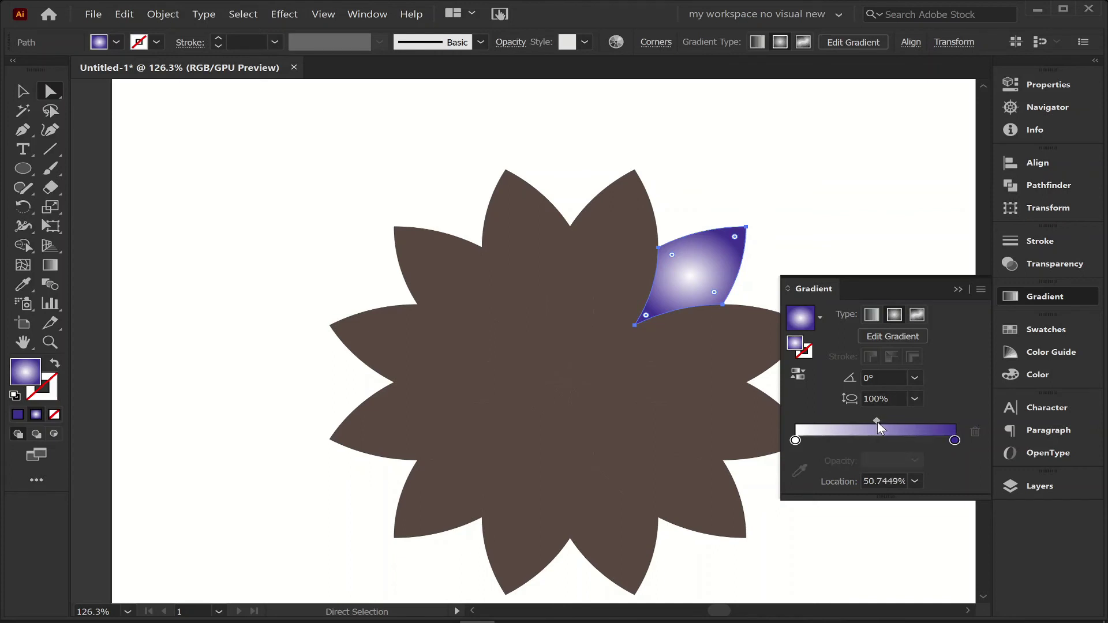
drag(890, 429, 915, 426)
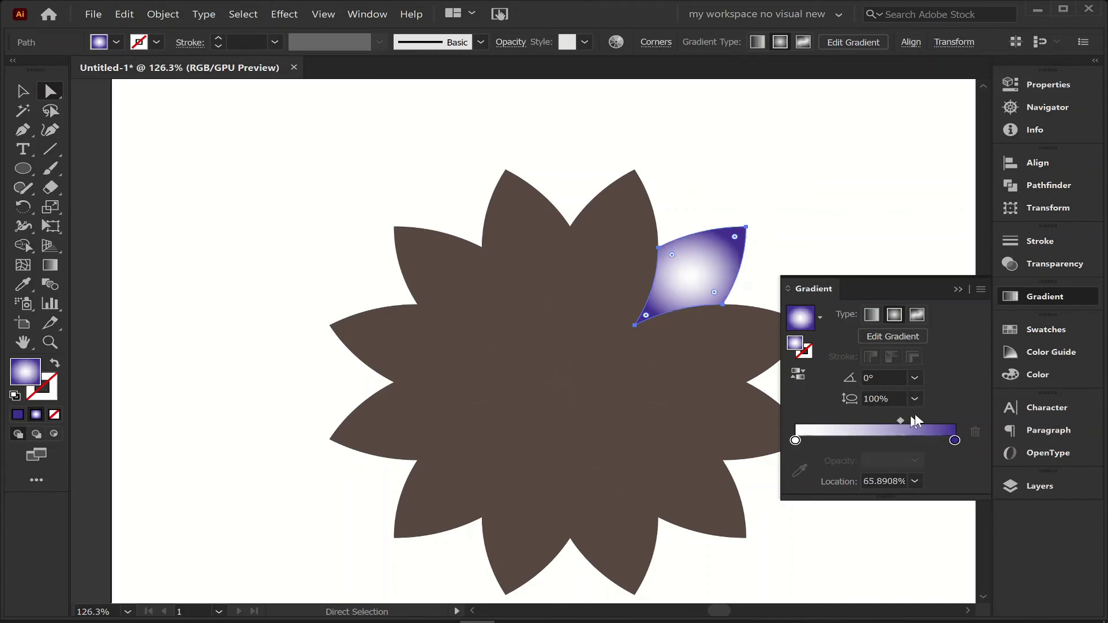
click(1045, 296)
Select the whole flower, copy the petal's violet radial gradient to all its pieces with the Eyedropper, and deselect
drag(859, 450, 819, 433)
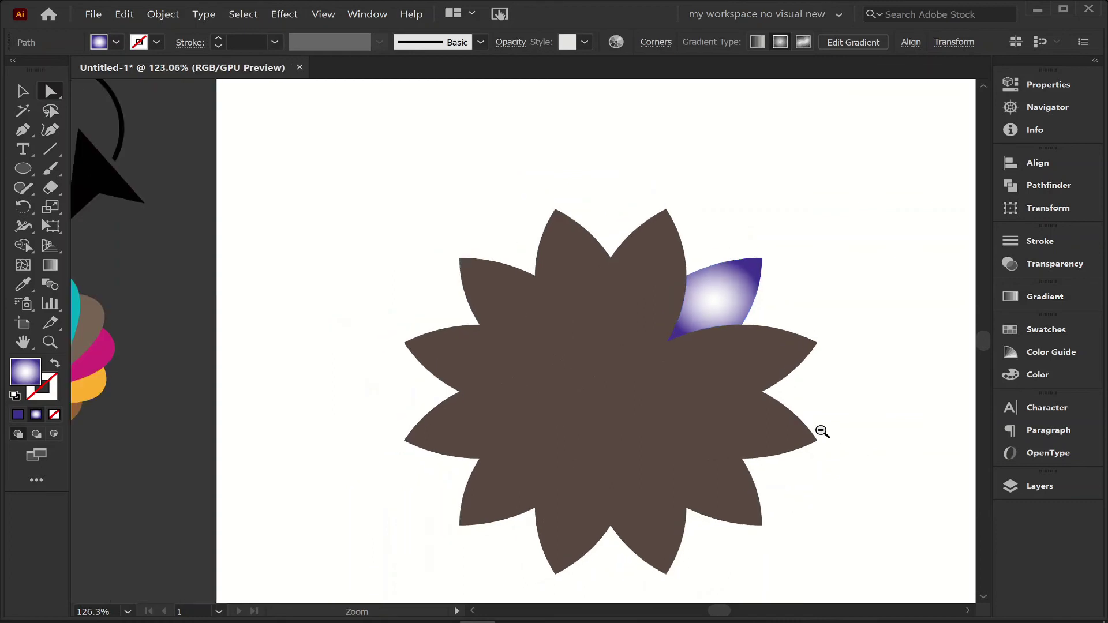
drag(705, 569, 348, 584)
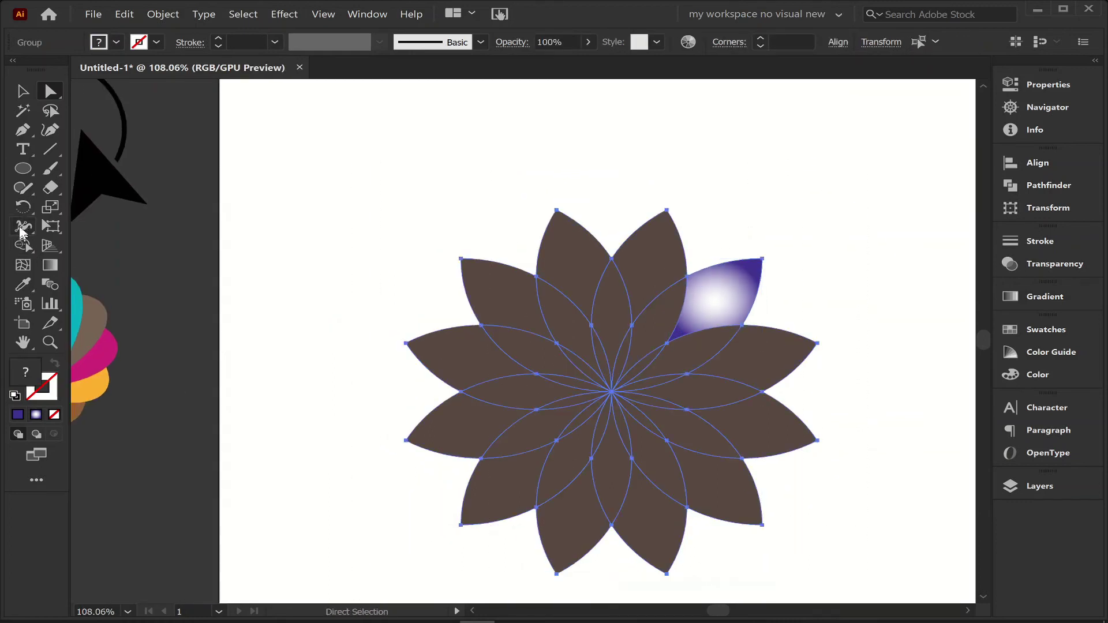
click(23, 284)
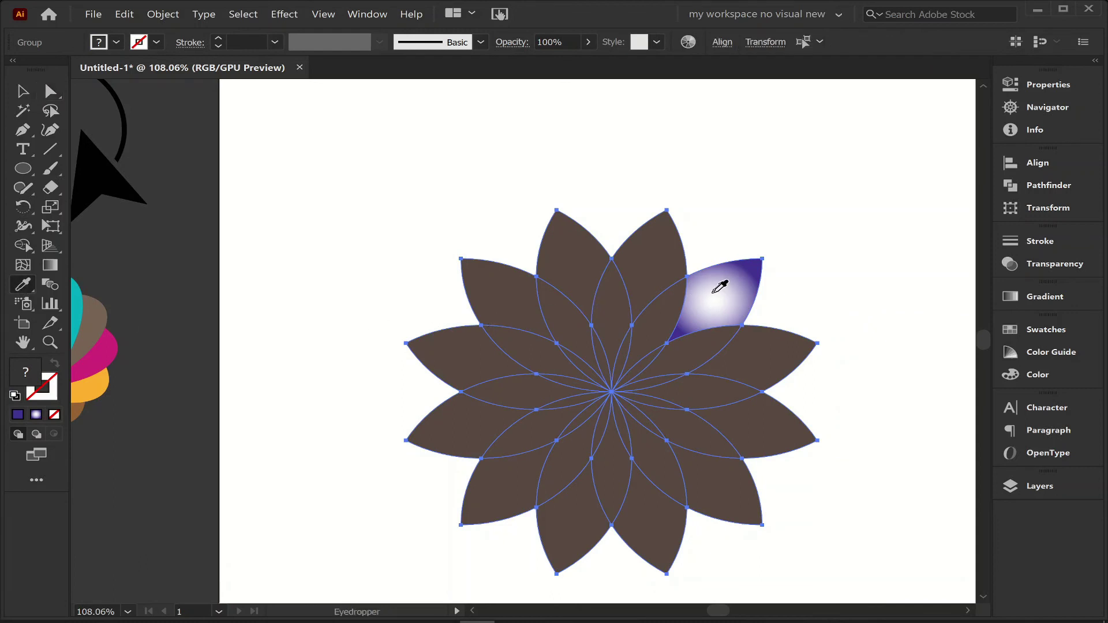
click(718, 291)
key(ctrl)
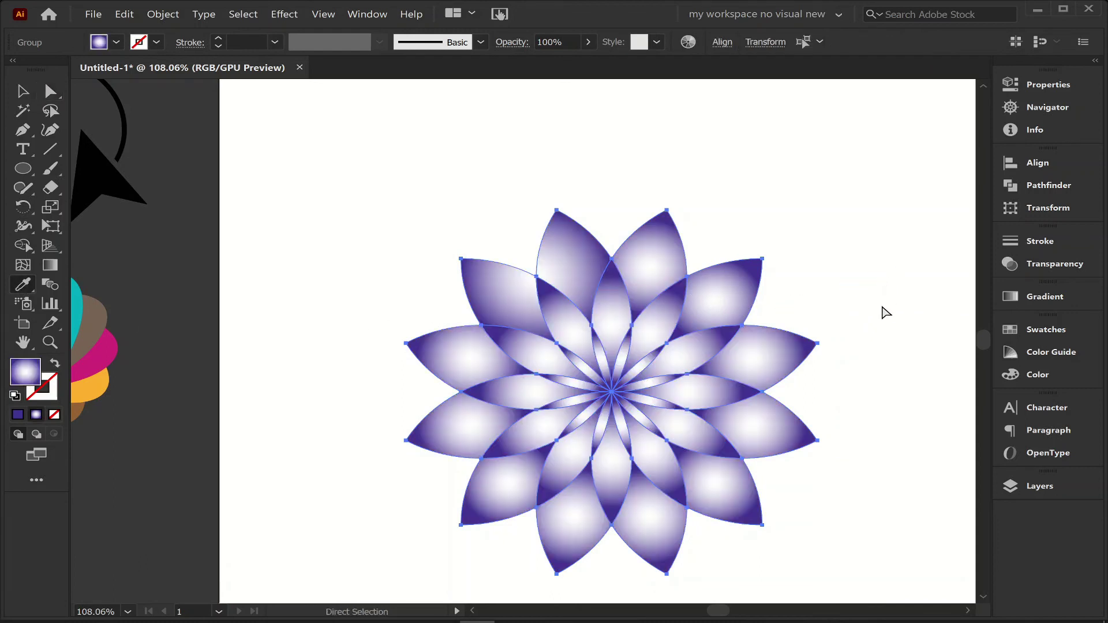
ctrl+click(887, 312)
scroll(871, 456, down, 2)
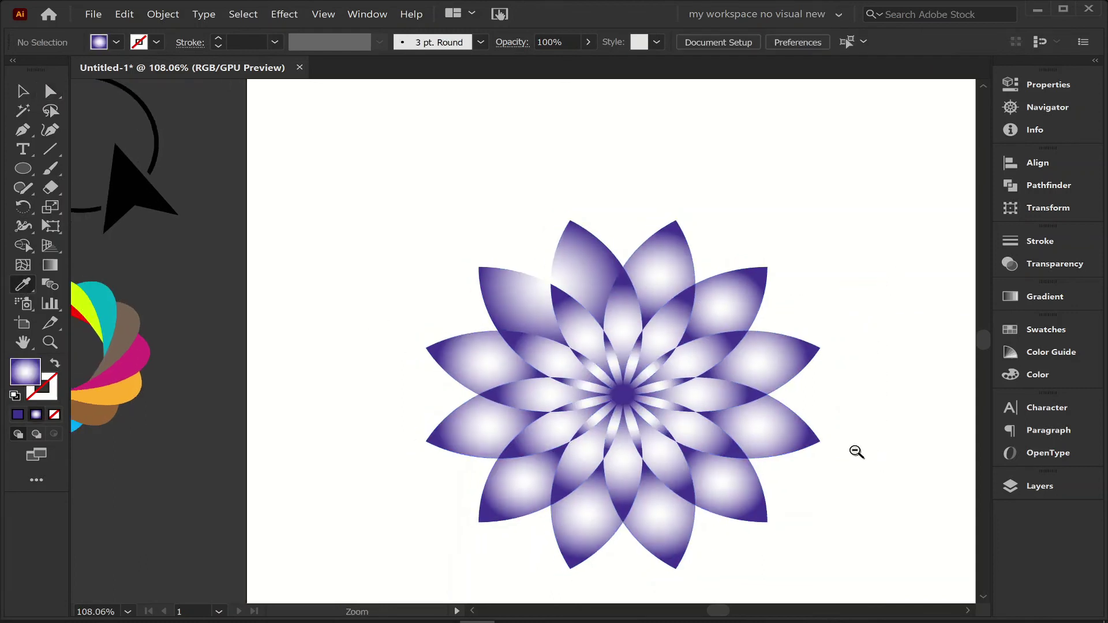
drag(866, 459, 815, 393)
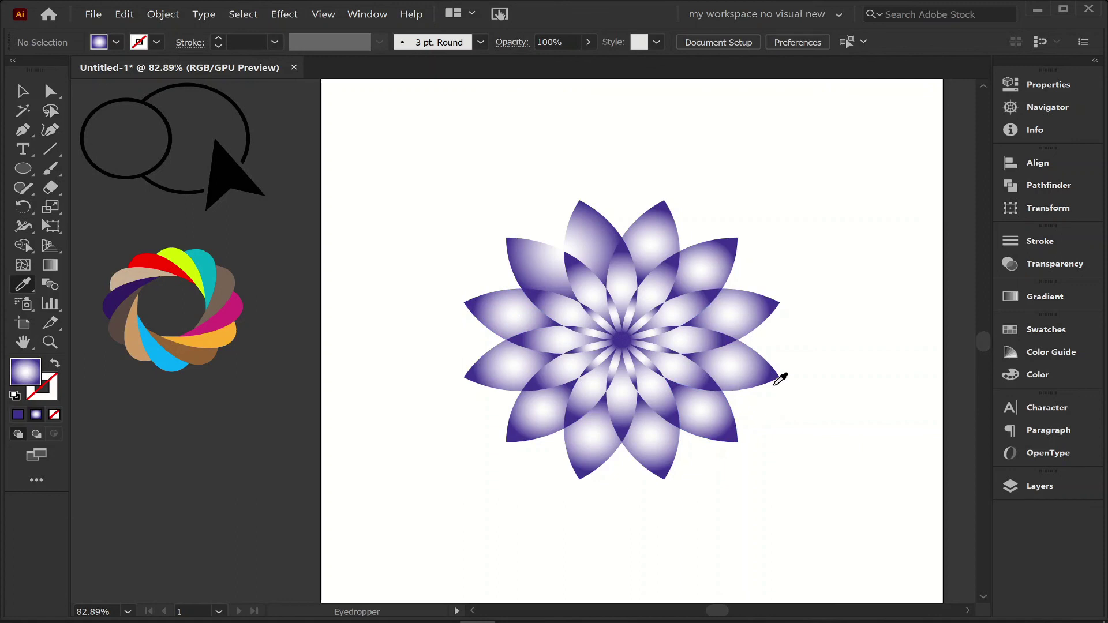
Apply a Multiply drop shadow to the outer-petal group with 5 px X offset, 7 px Y offset and 4 px blur
click(23, 93)
click(660, 228)
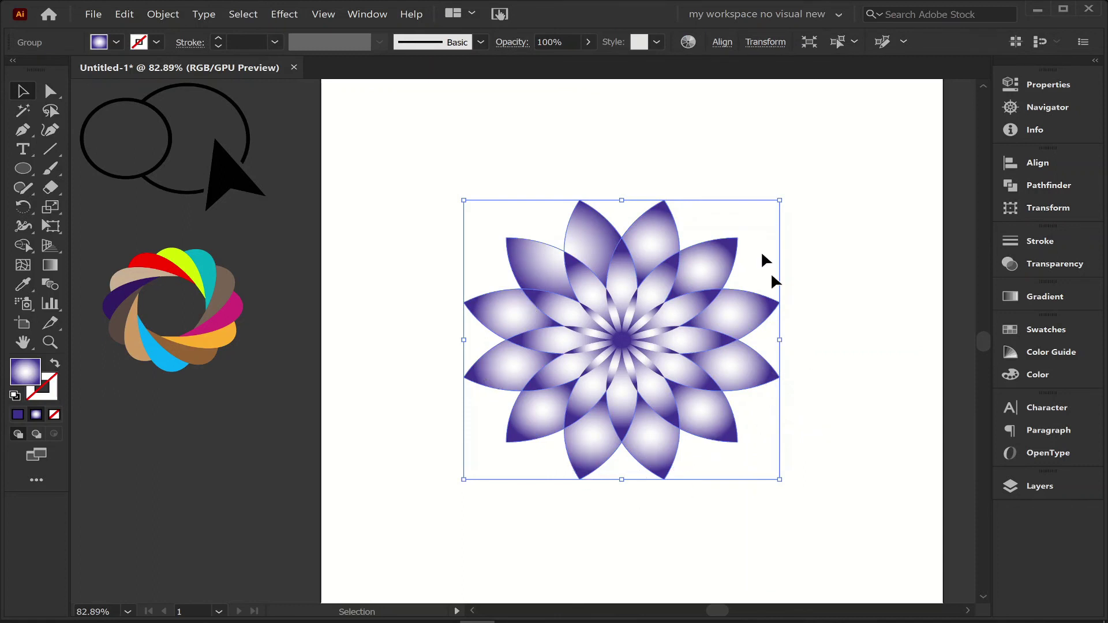
click(284, 14)
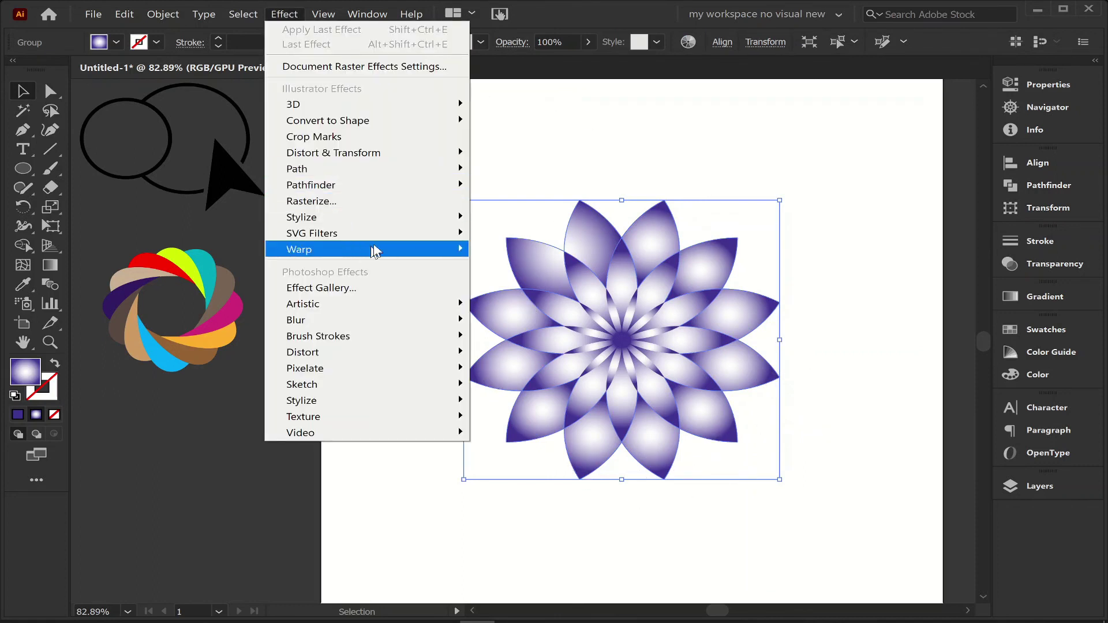
mouse_move(404, 217)
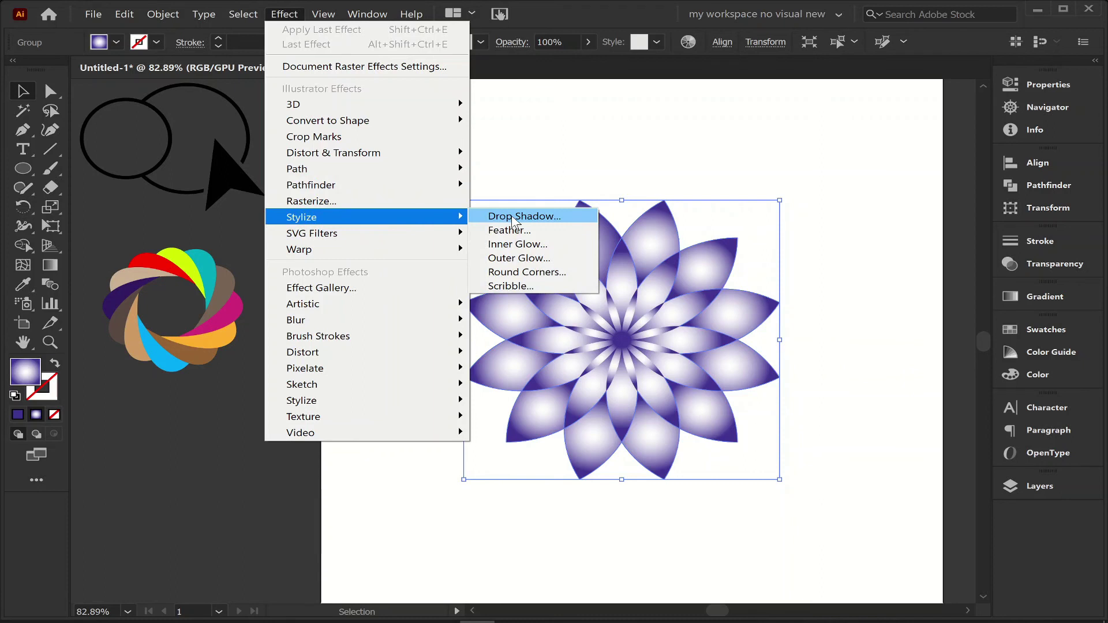
click(513, 218)
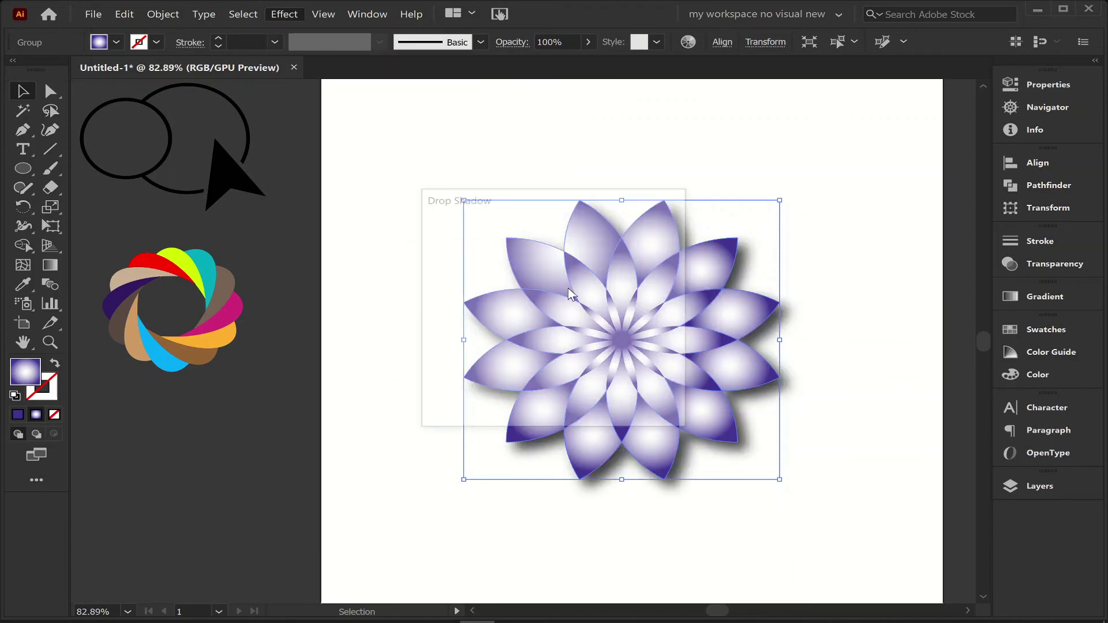
drag(531, 209, 289, 192)
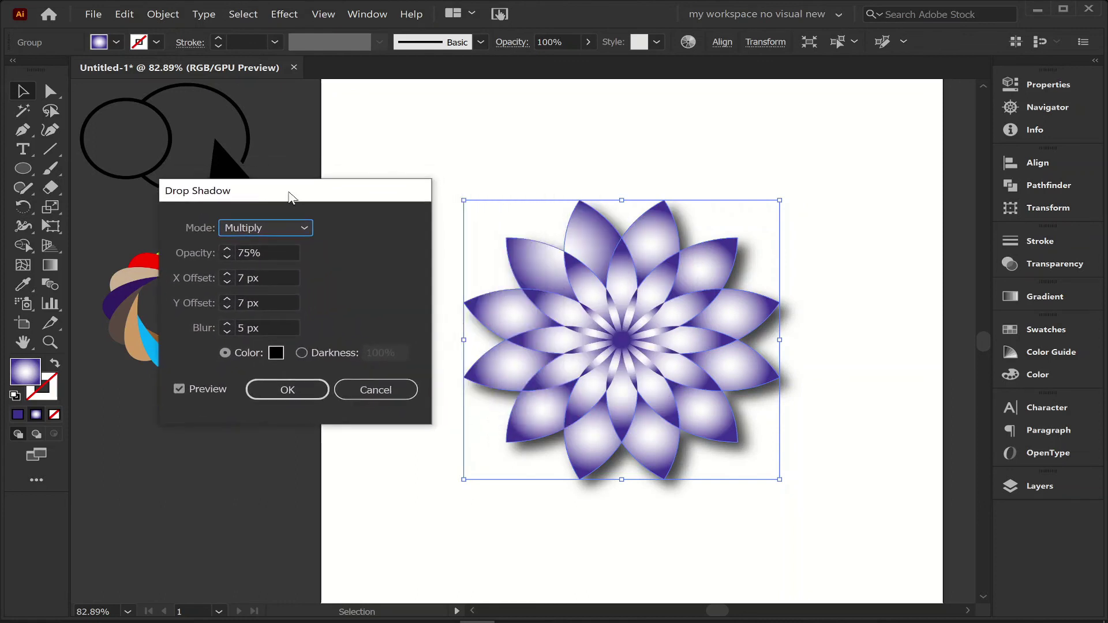
click(227, 331)
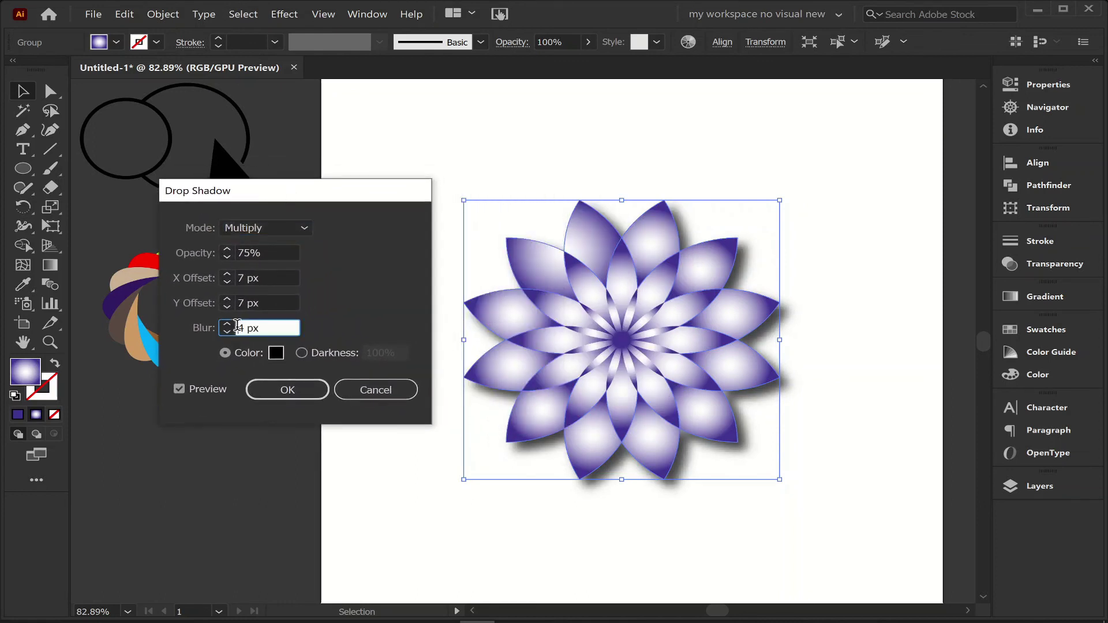
double_click(227, 280)
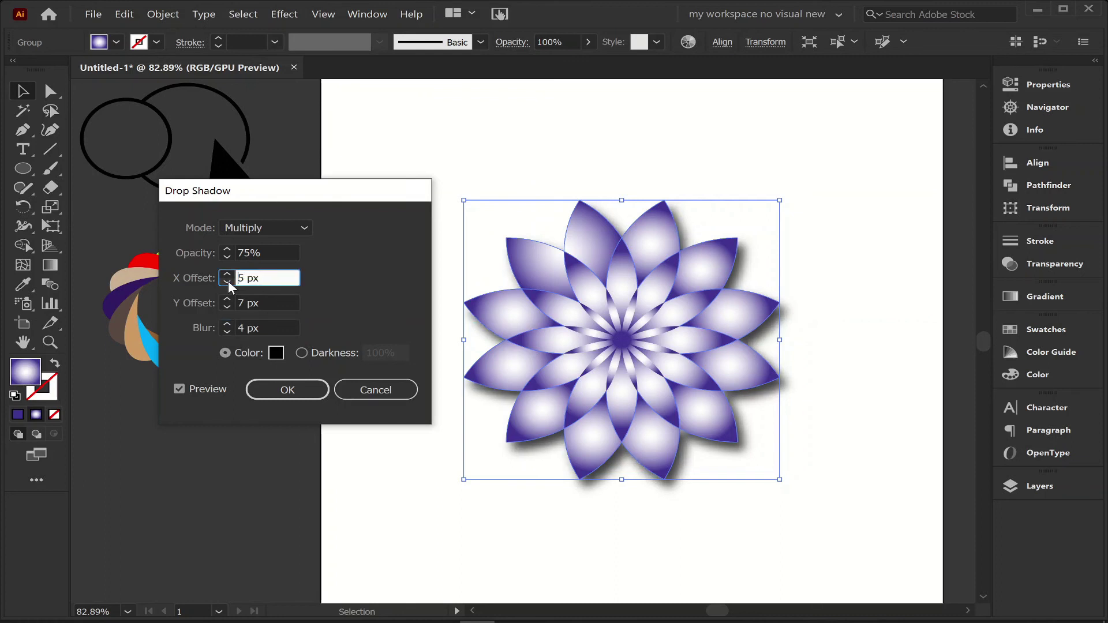
click(301, 394)
key(a)
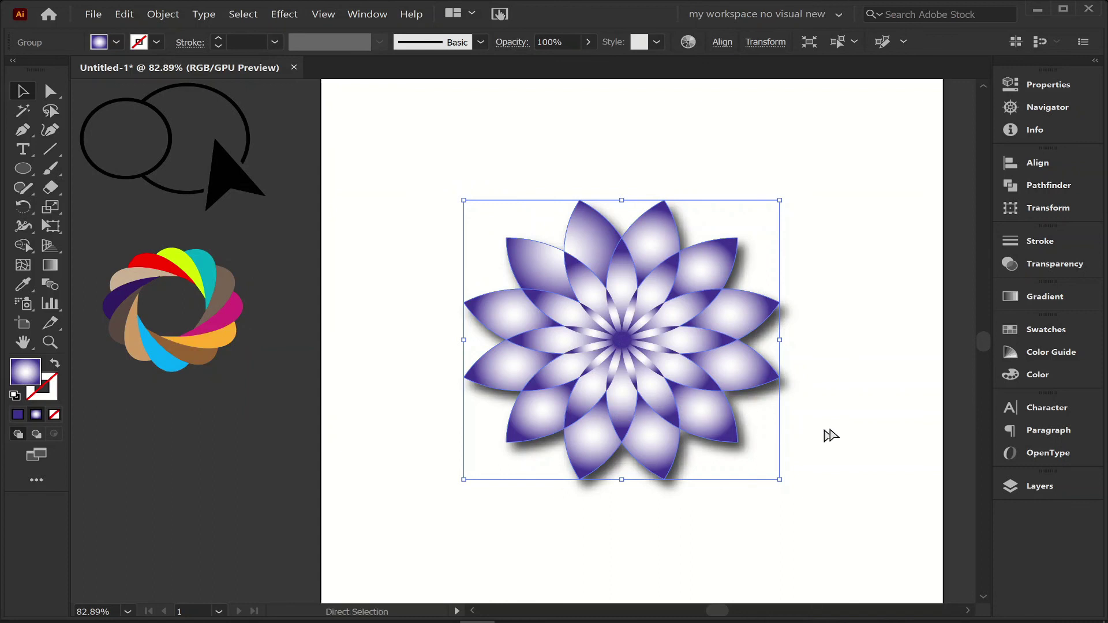
click(841, 434)
Apply a Multiply drop shadow to the middle-petal group with 2 px X offset, 4 px Y offset and 3 px blur
key(v)
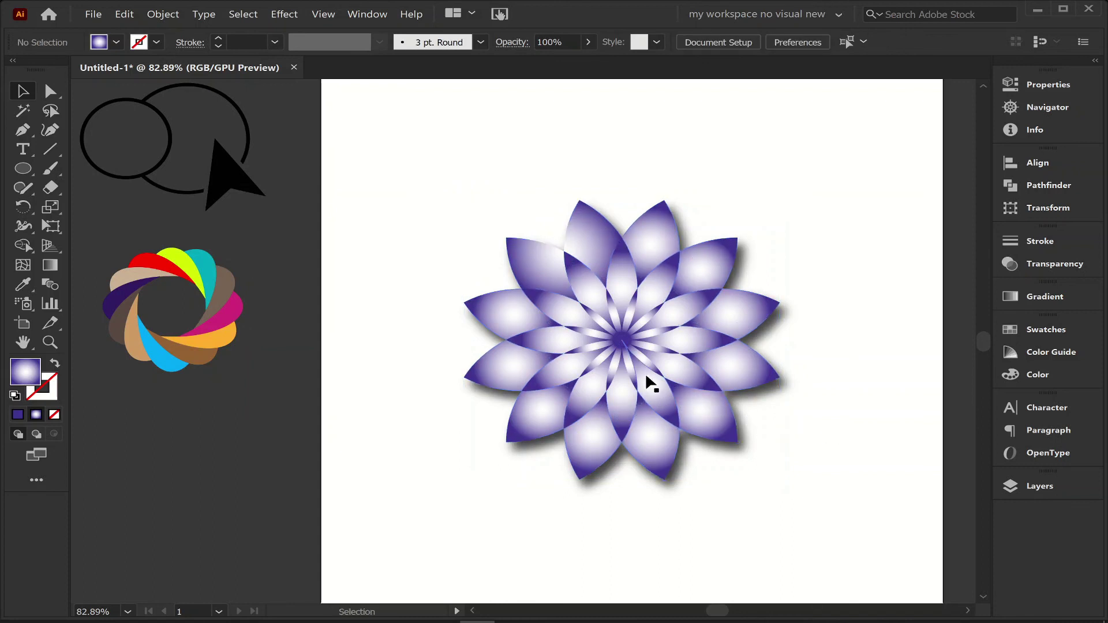
click(679, 378)
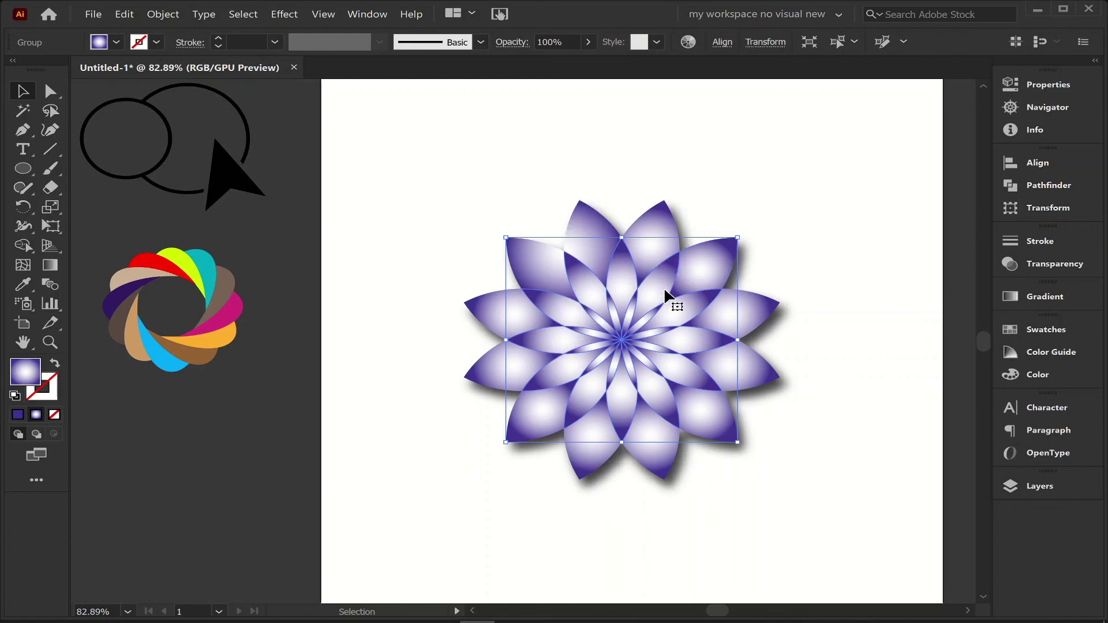
click(285, 14)
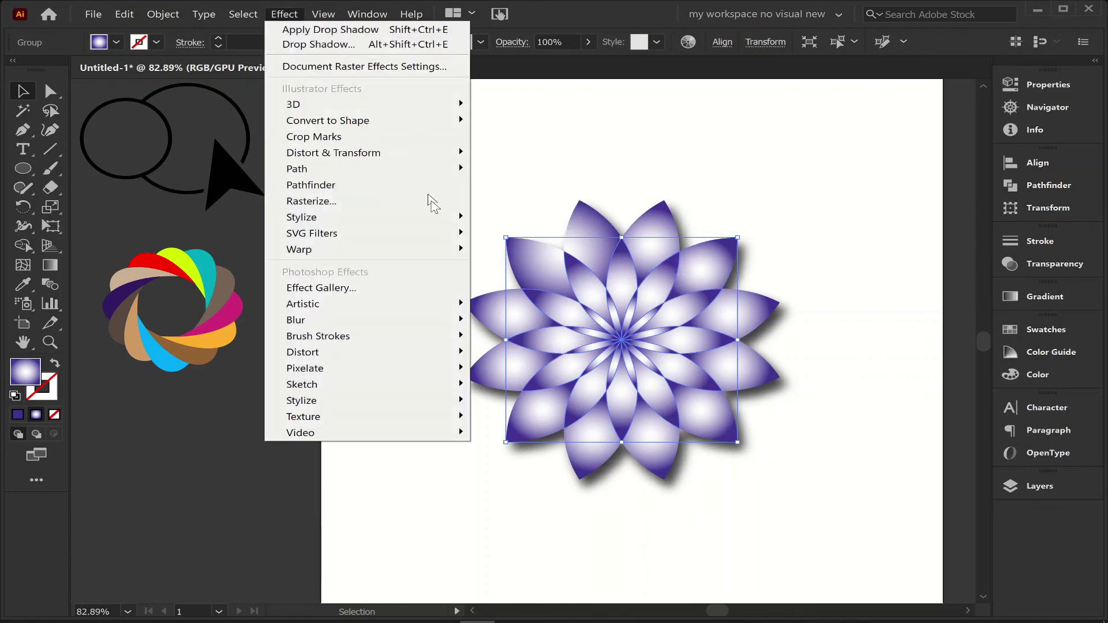
mouse_move(454, 219)
click(524, 217)
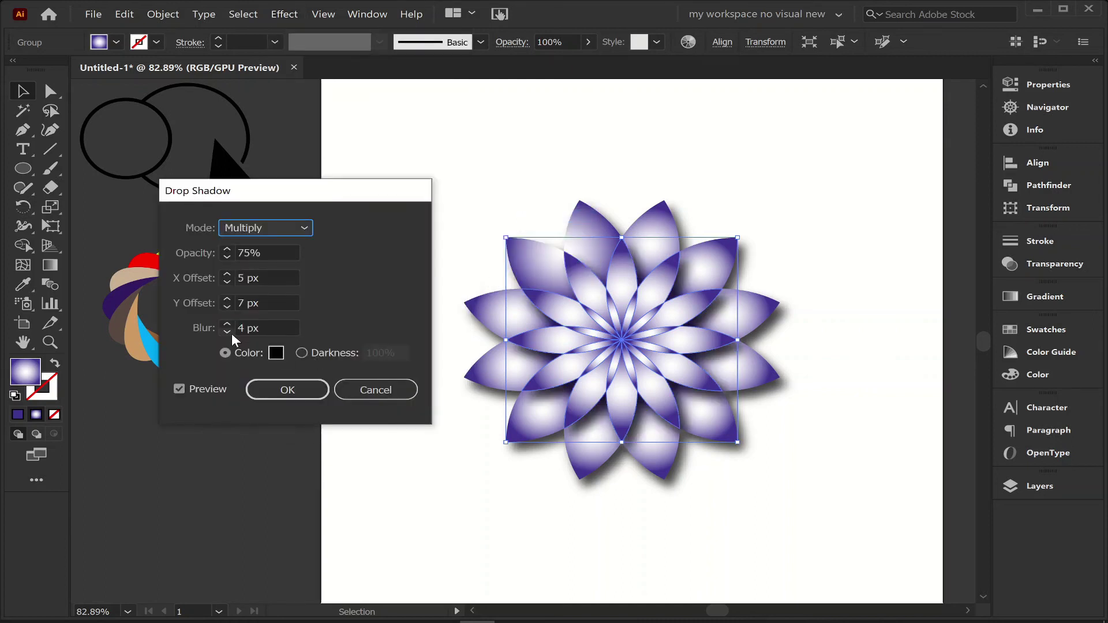
click(228, 334)
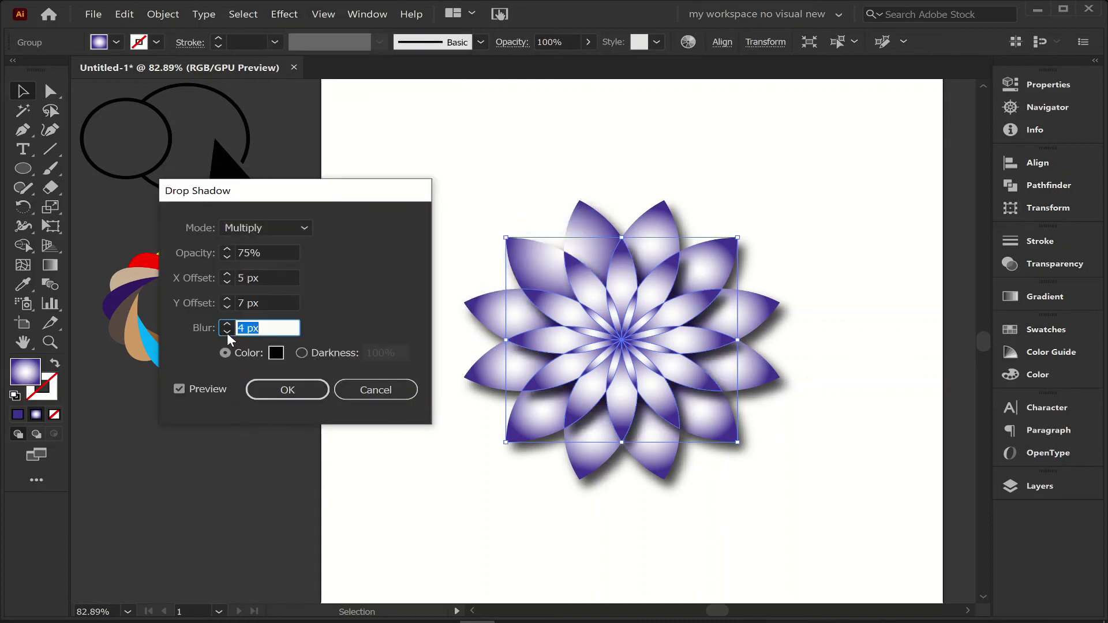
click(224, 281)
click(224, 280)
click(224, 281)
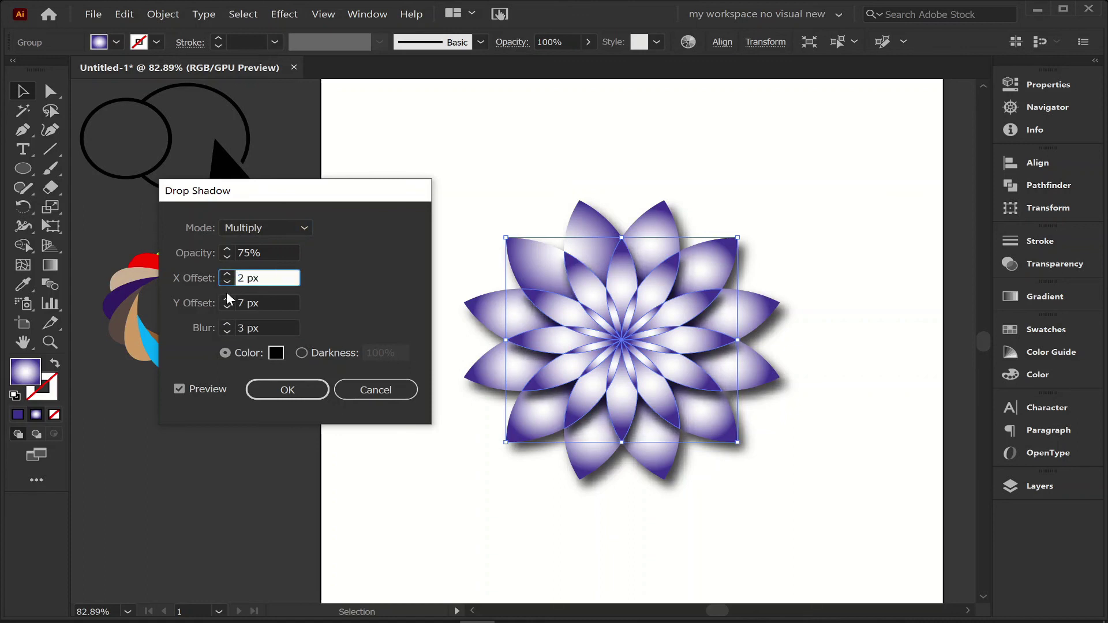
click(230, 306)
click(231, 306)
click(231, 306)
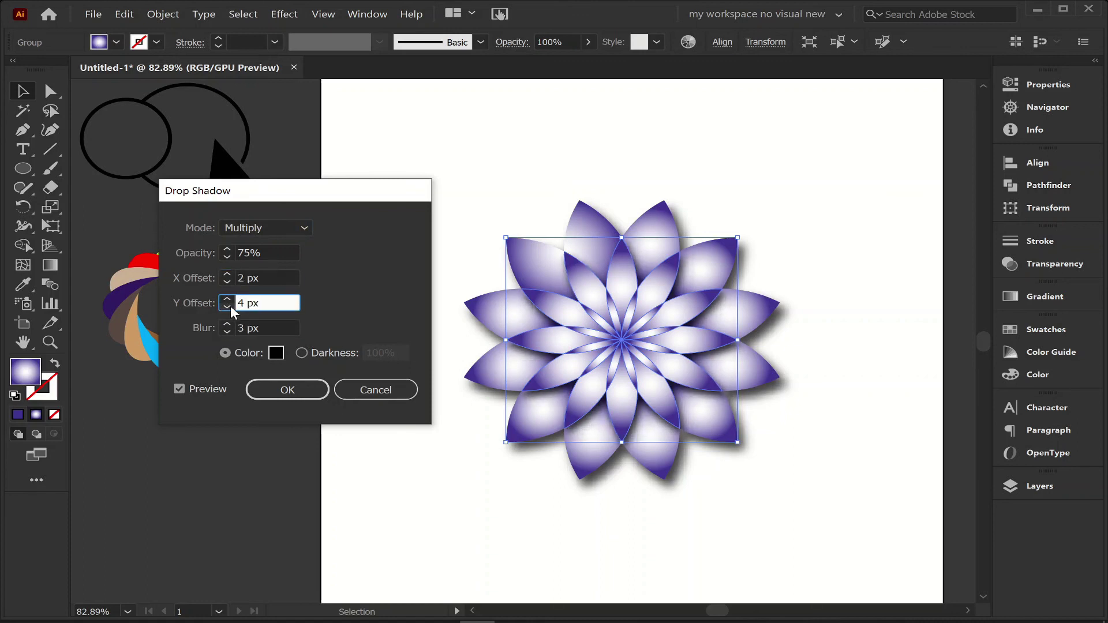
click(288, 389)
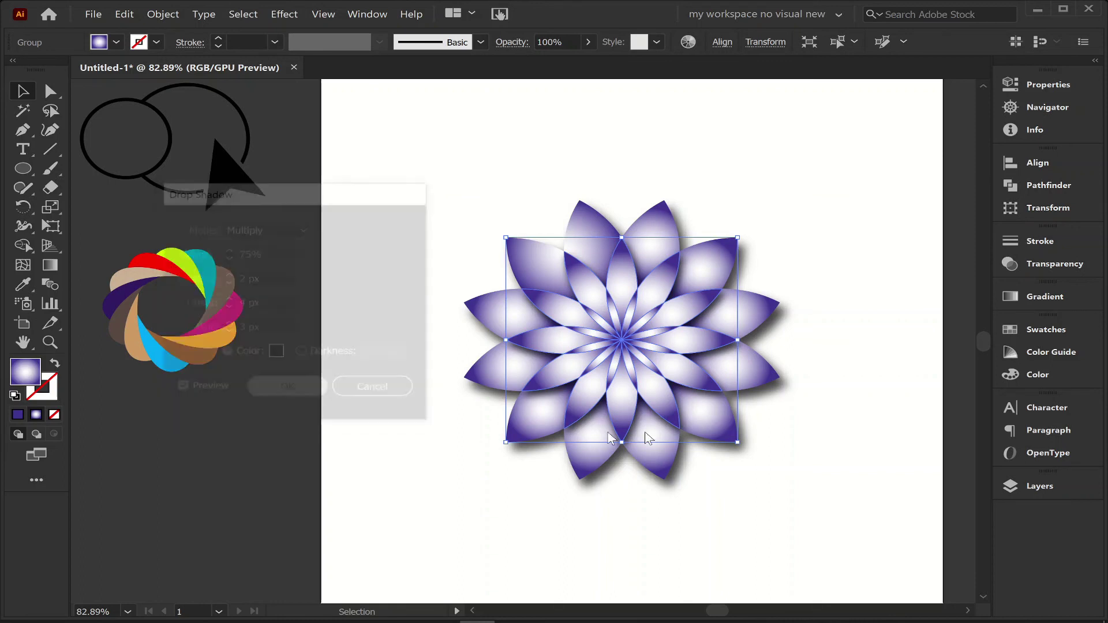
click(838, 417)
Apply a Multiply drop shadow to the innermost-petal group with 3 px X offset, 2 px Y offset and 1 px blur, and deselect the flower
click(643, 320)
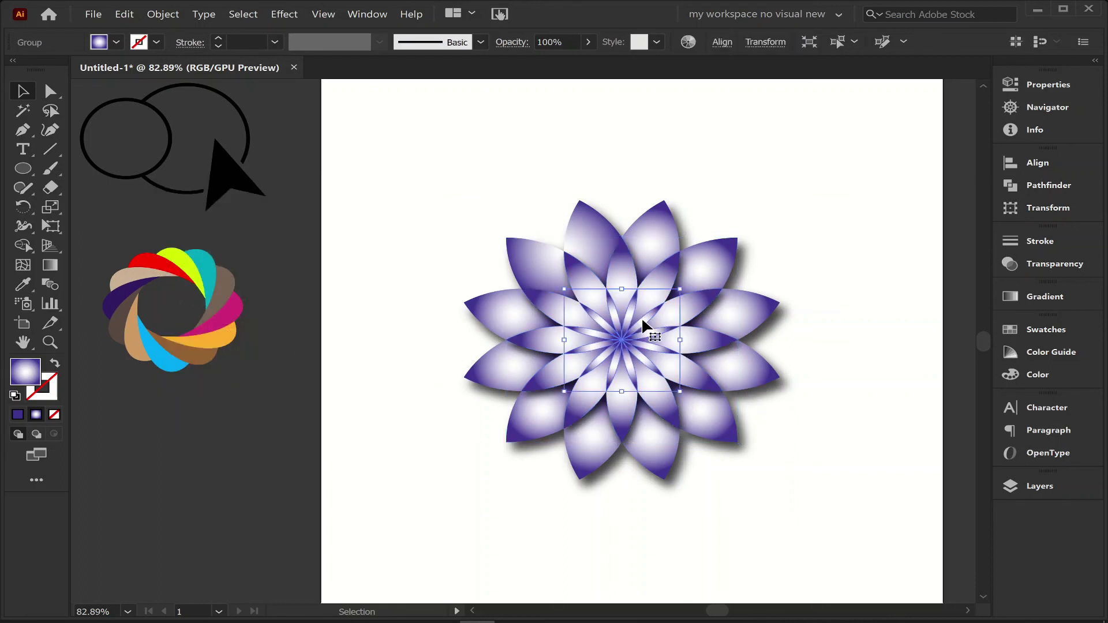
click(284, 14)
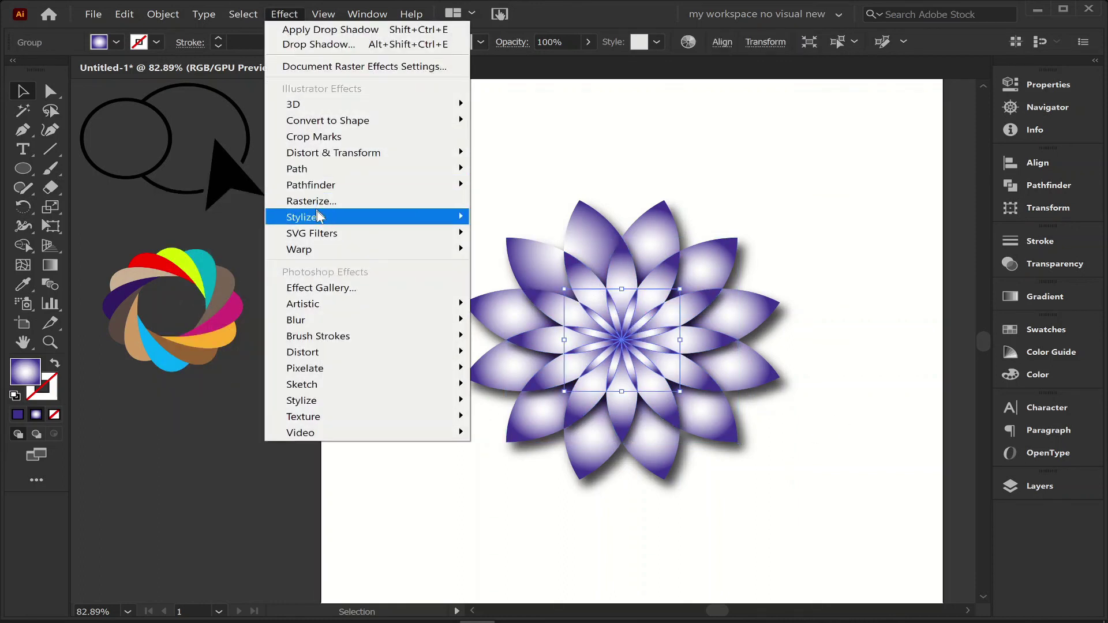
mouse_move(319, 216)
click(492, 217)
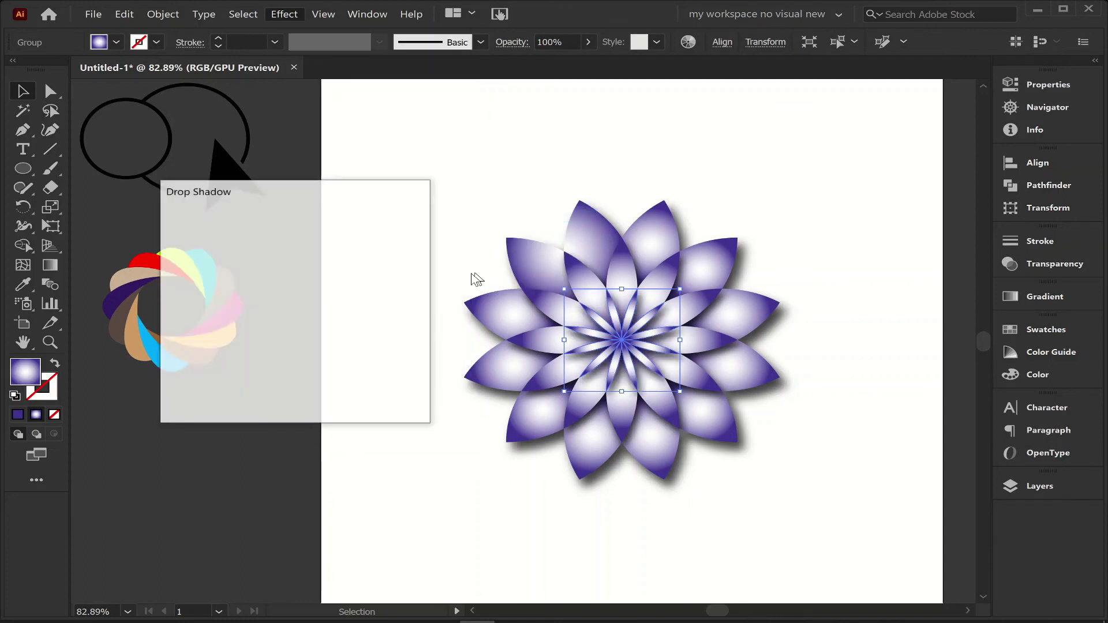
click(229, 330)
click(229, 331)
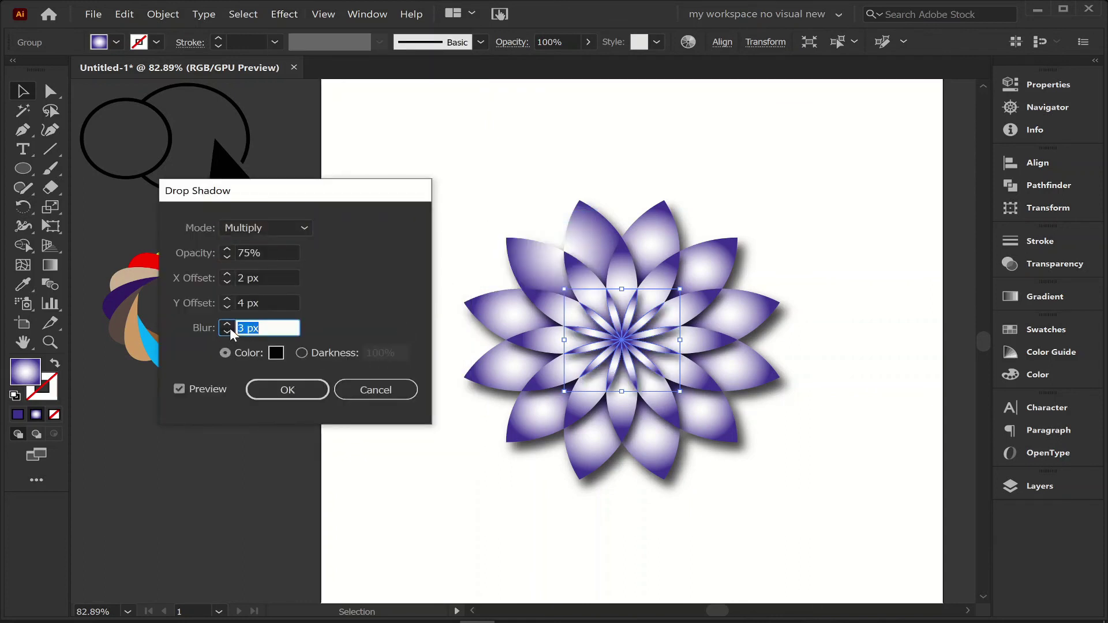
click(229, 328)
click(230, 328)
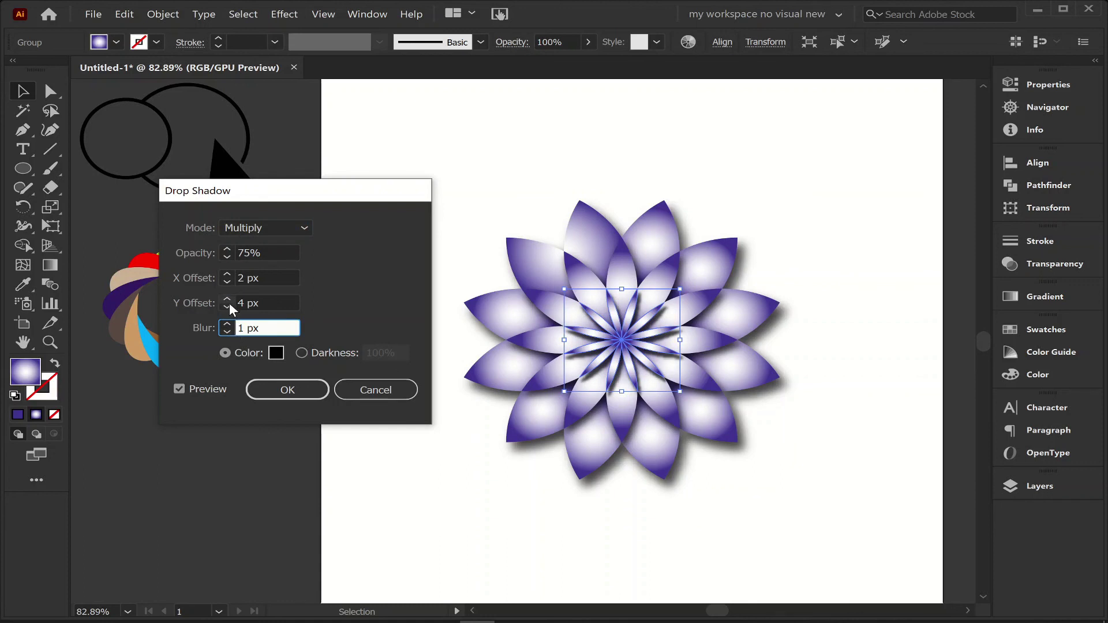
click(230, 306)
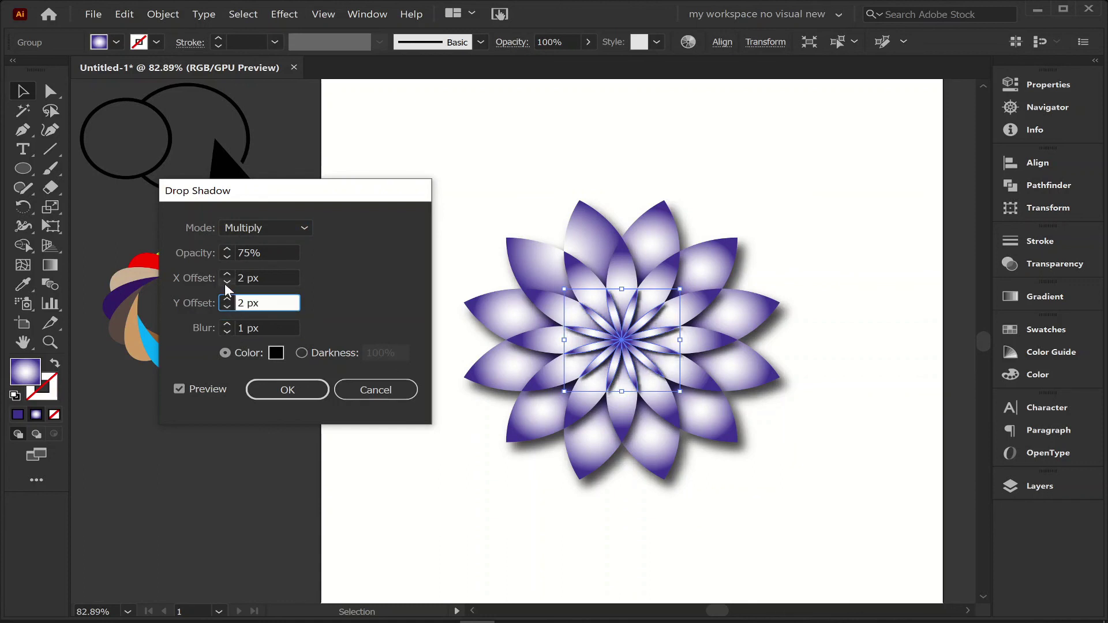
click(225, 282)
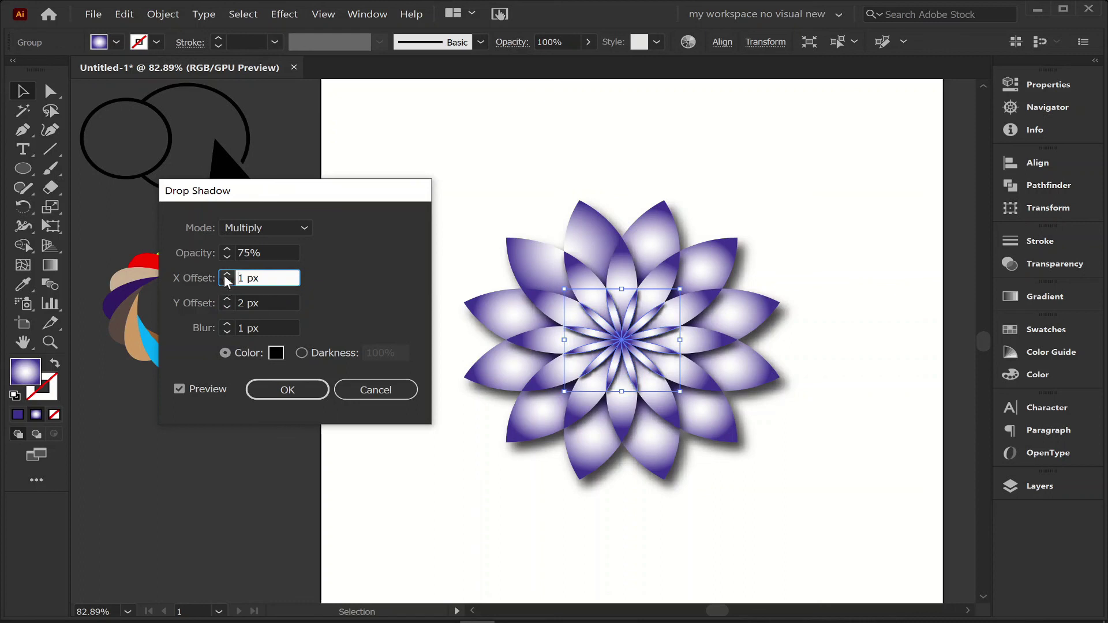
click(227, 275)
click(226, 275)
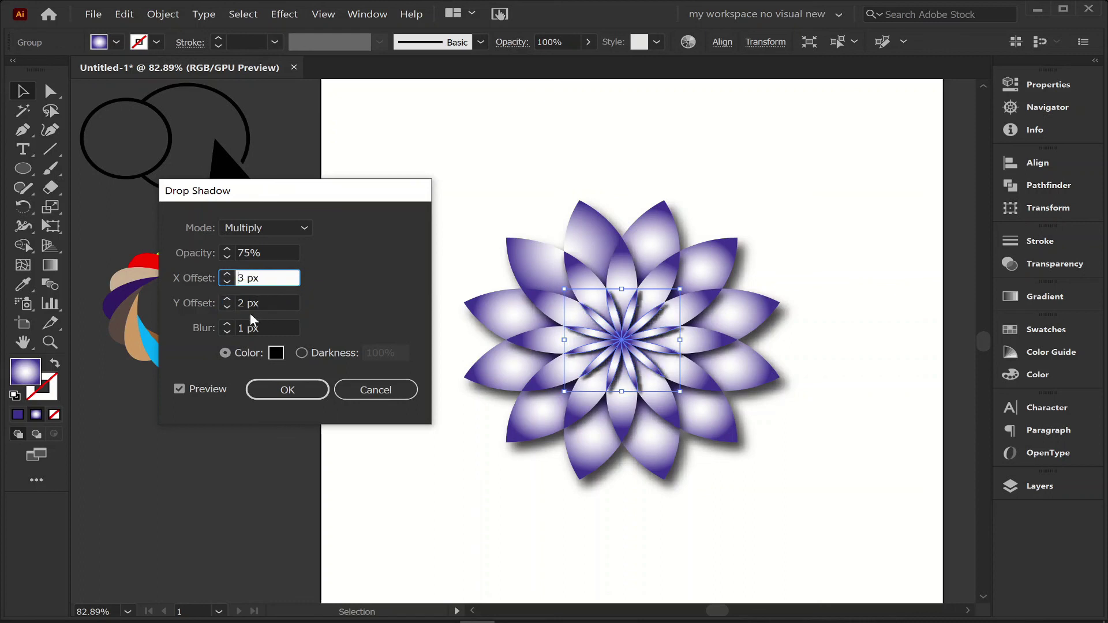
click(232, 322)
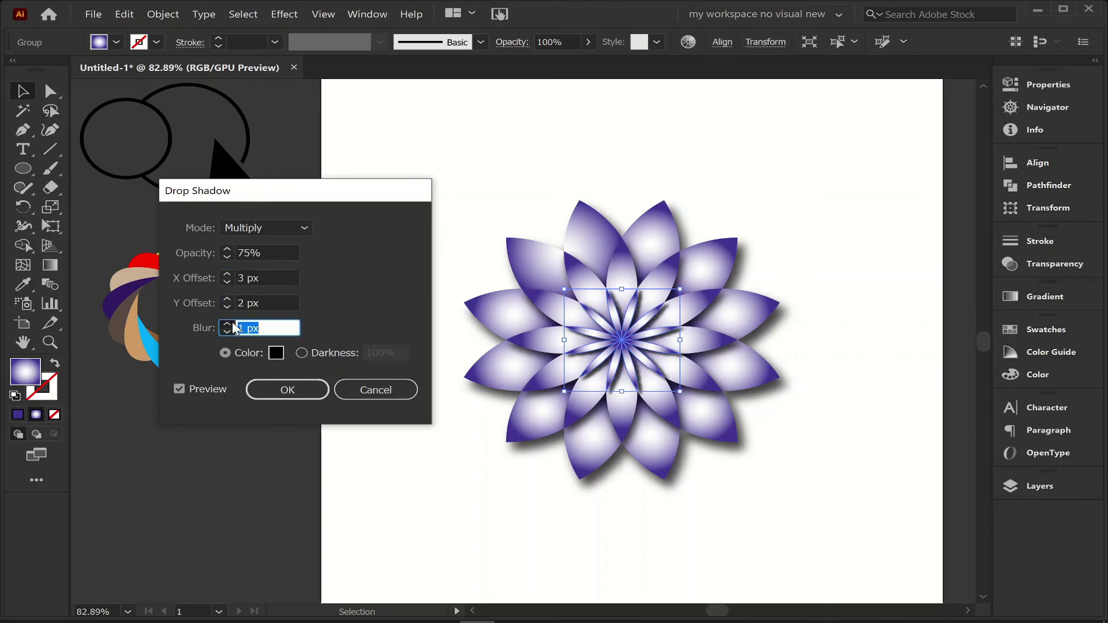
click(286, 390)
key(a)
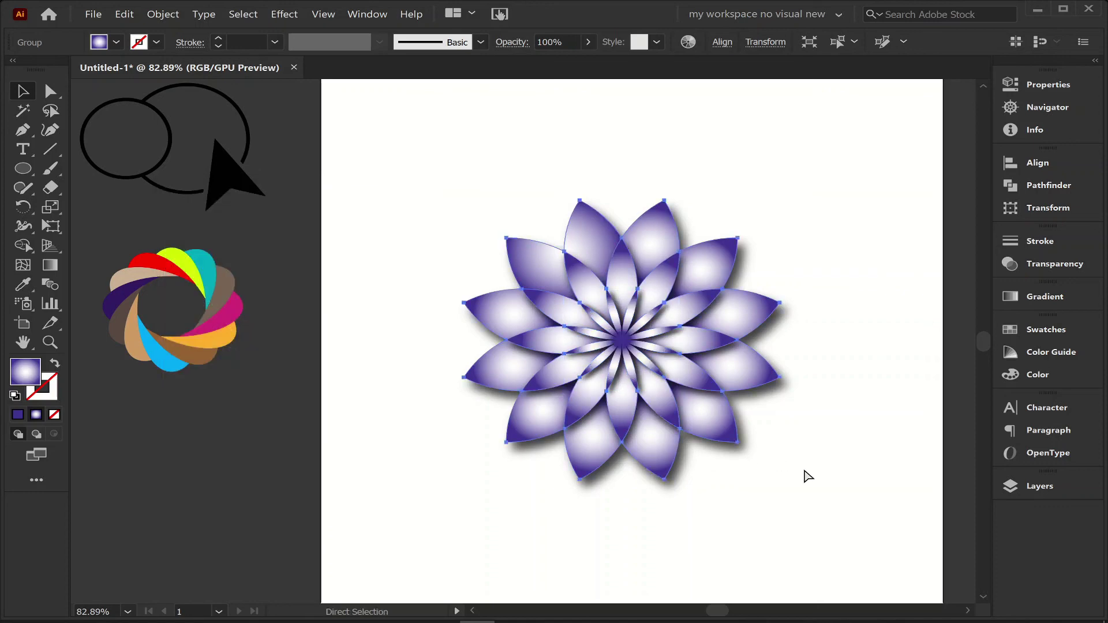
drag(725, 496, 767, 449)
click(840, 398)
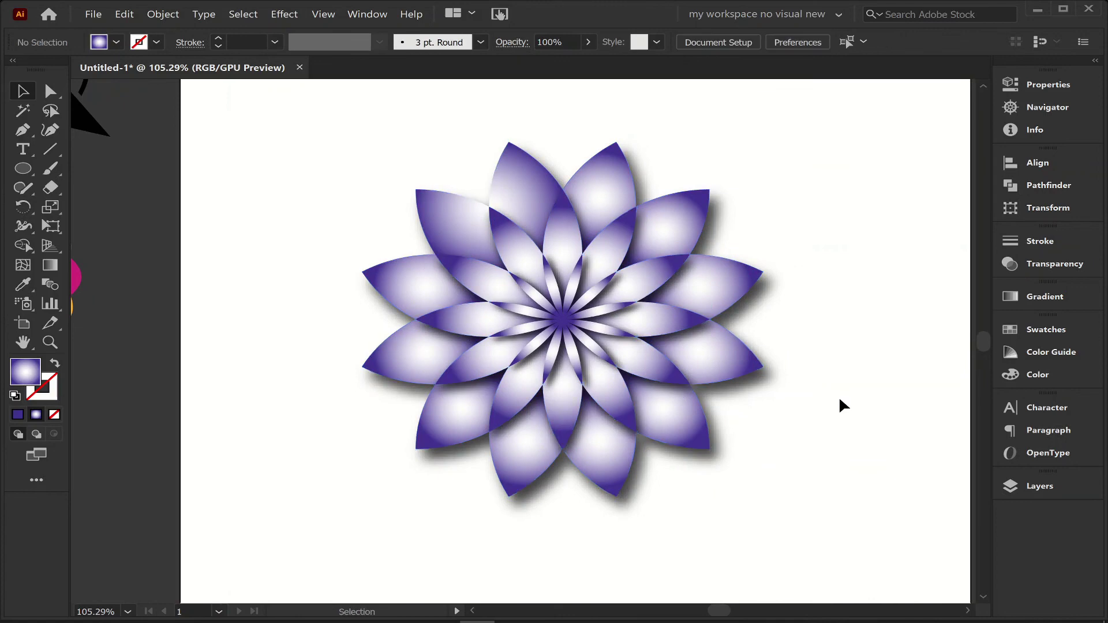